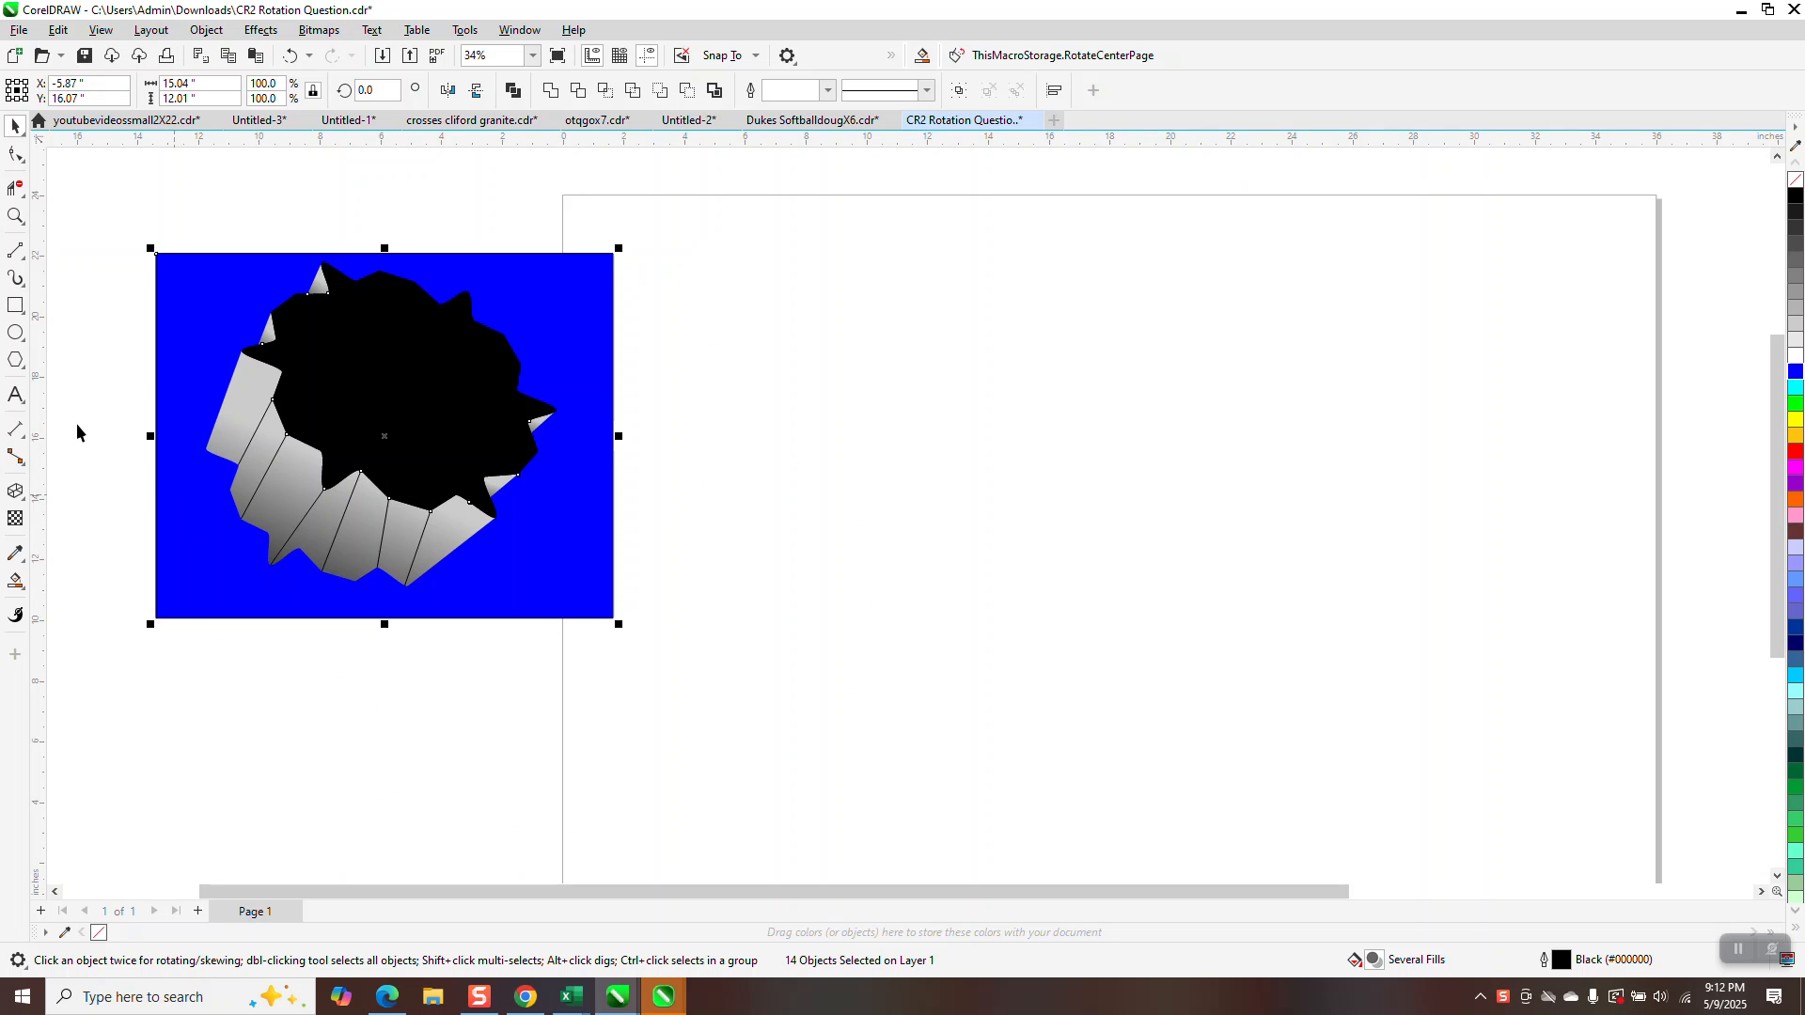
Step: Draw a six-sided polygon about 9.43 by 10.89 inches in the middle of the page
click(21, 365)
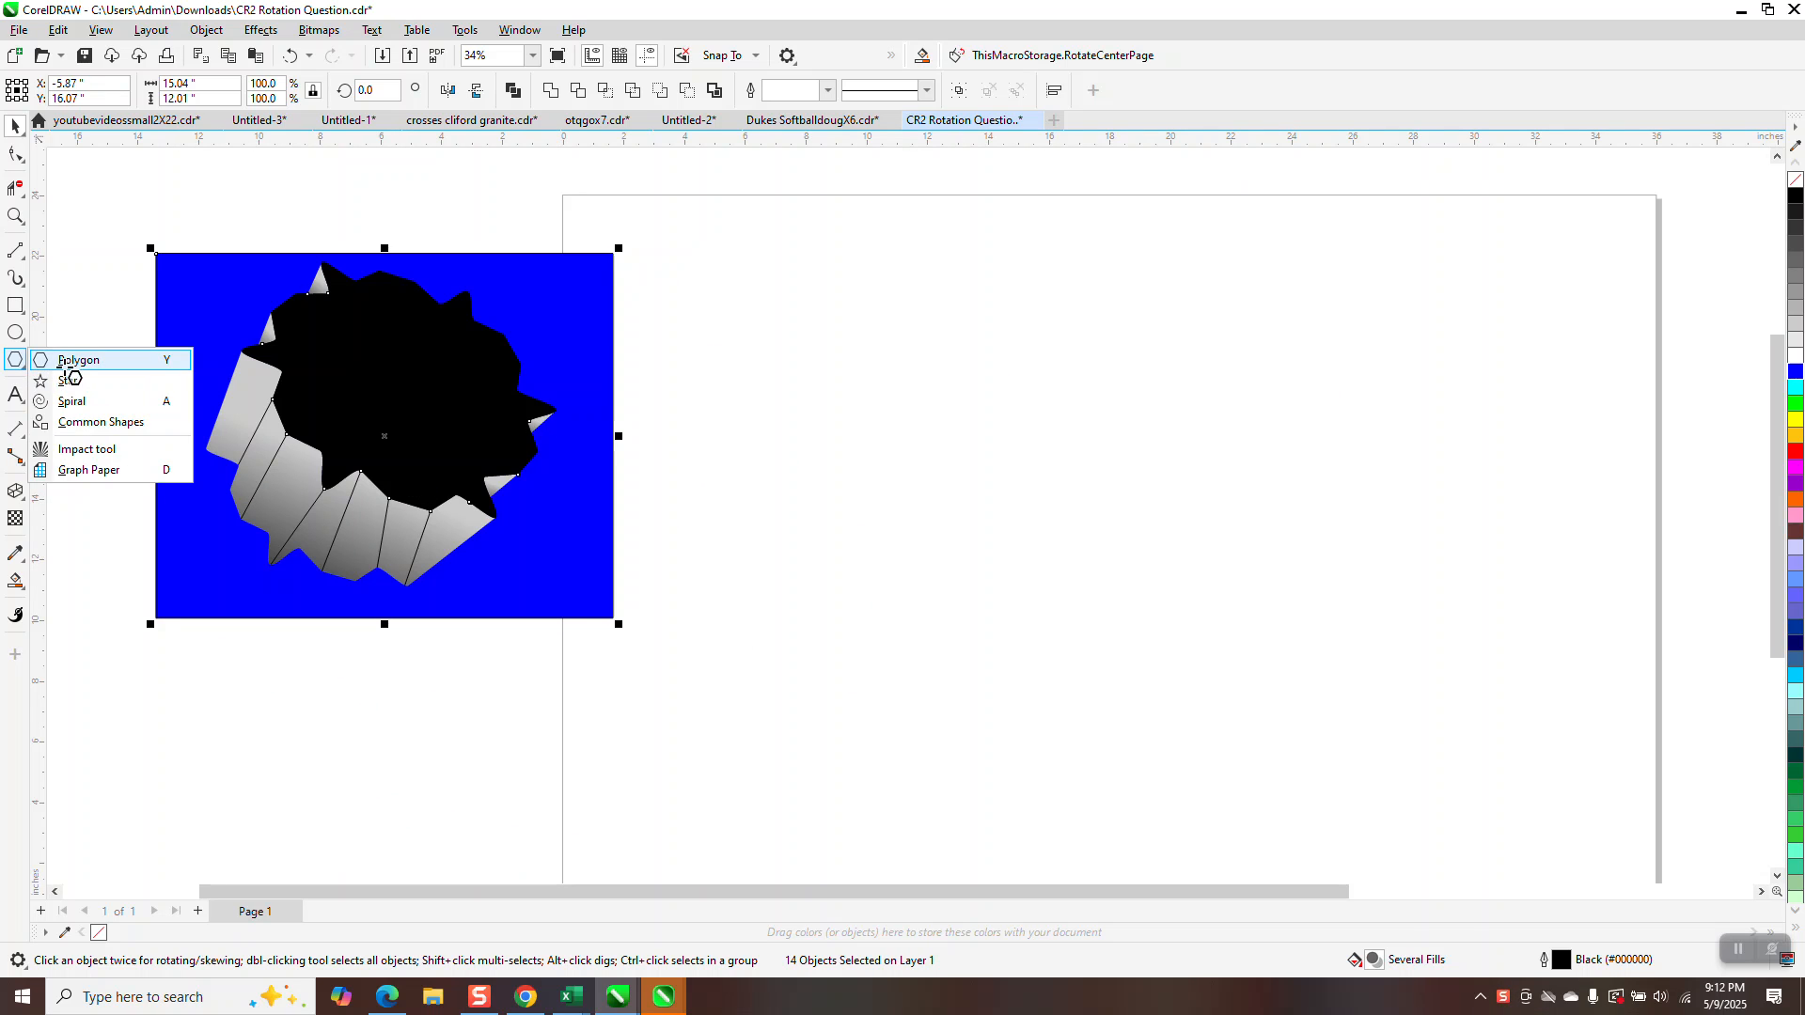
click(70, 363)
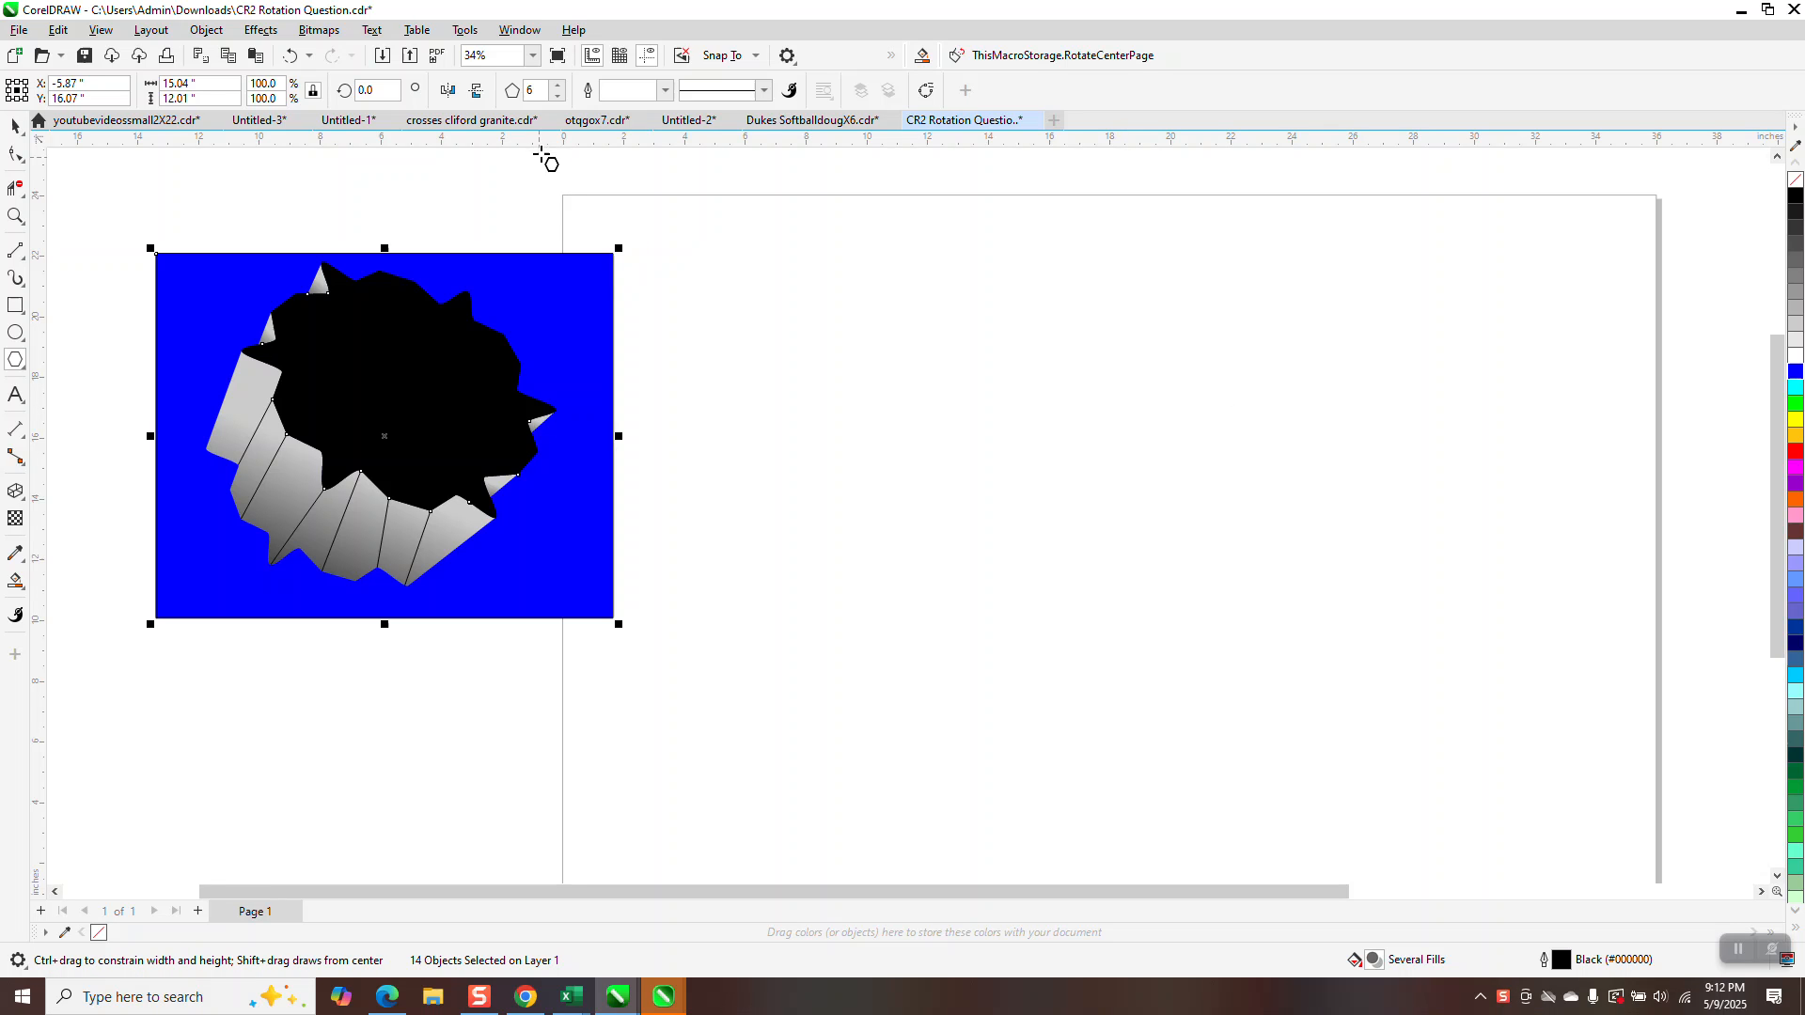
mouse_move(1203, 347)
mouse_down()
mouse_move(1204, 488)
mouse_move(887, 693)
mouse_up()
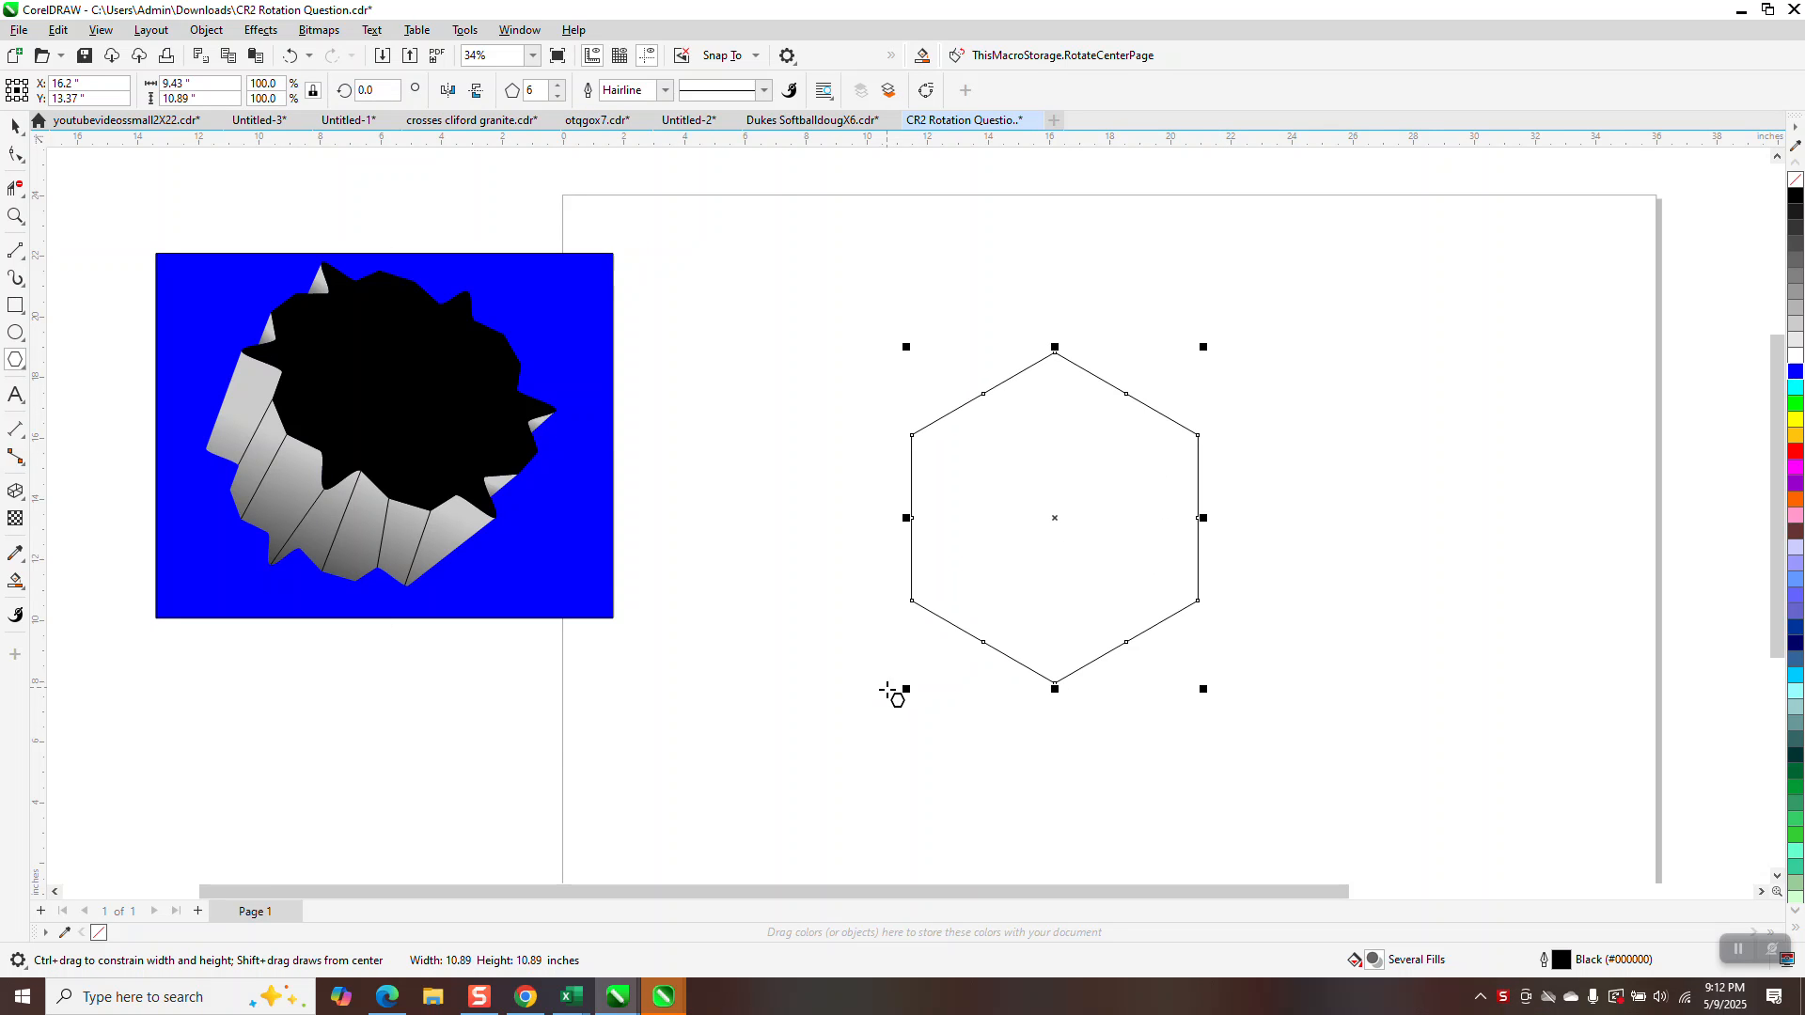
Step: Extrude the hexagon diagonally down and to the left, with the vanishing point at about -7.4, -7.89 inches
click(15, 490)
drag(916, 616, 833, 772)
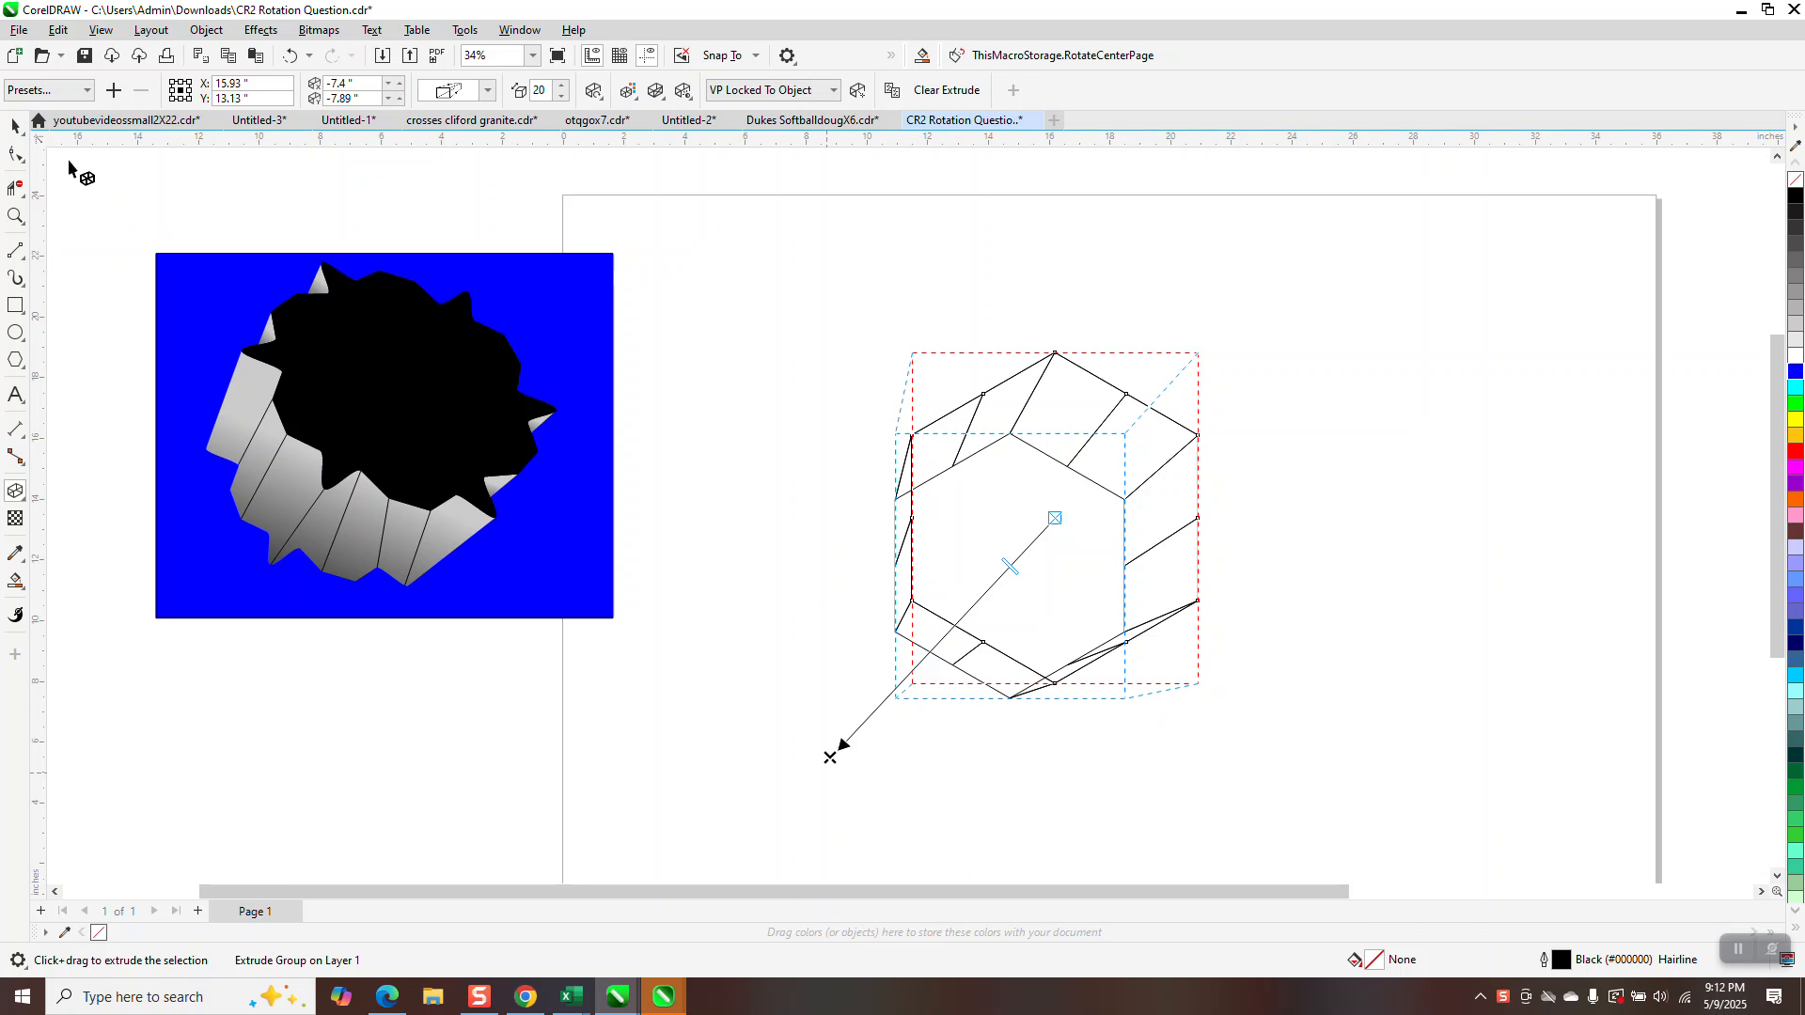
click(20, 132)
click(1151, 329)
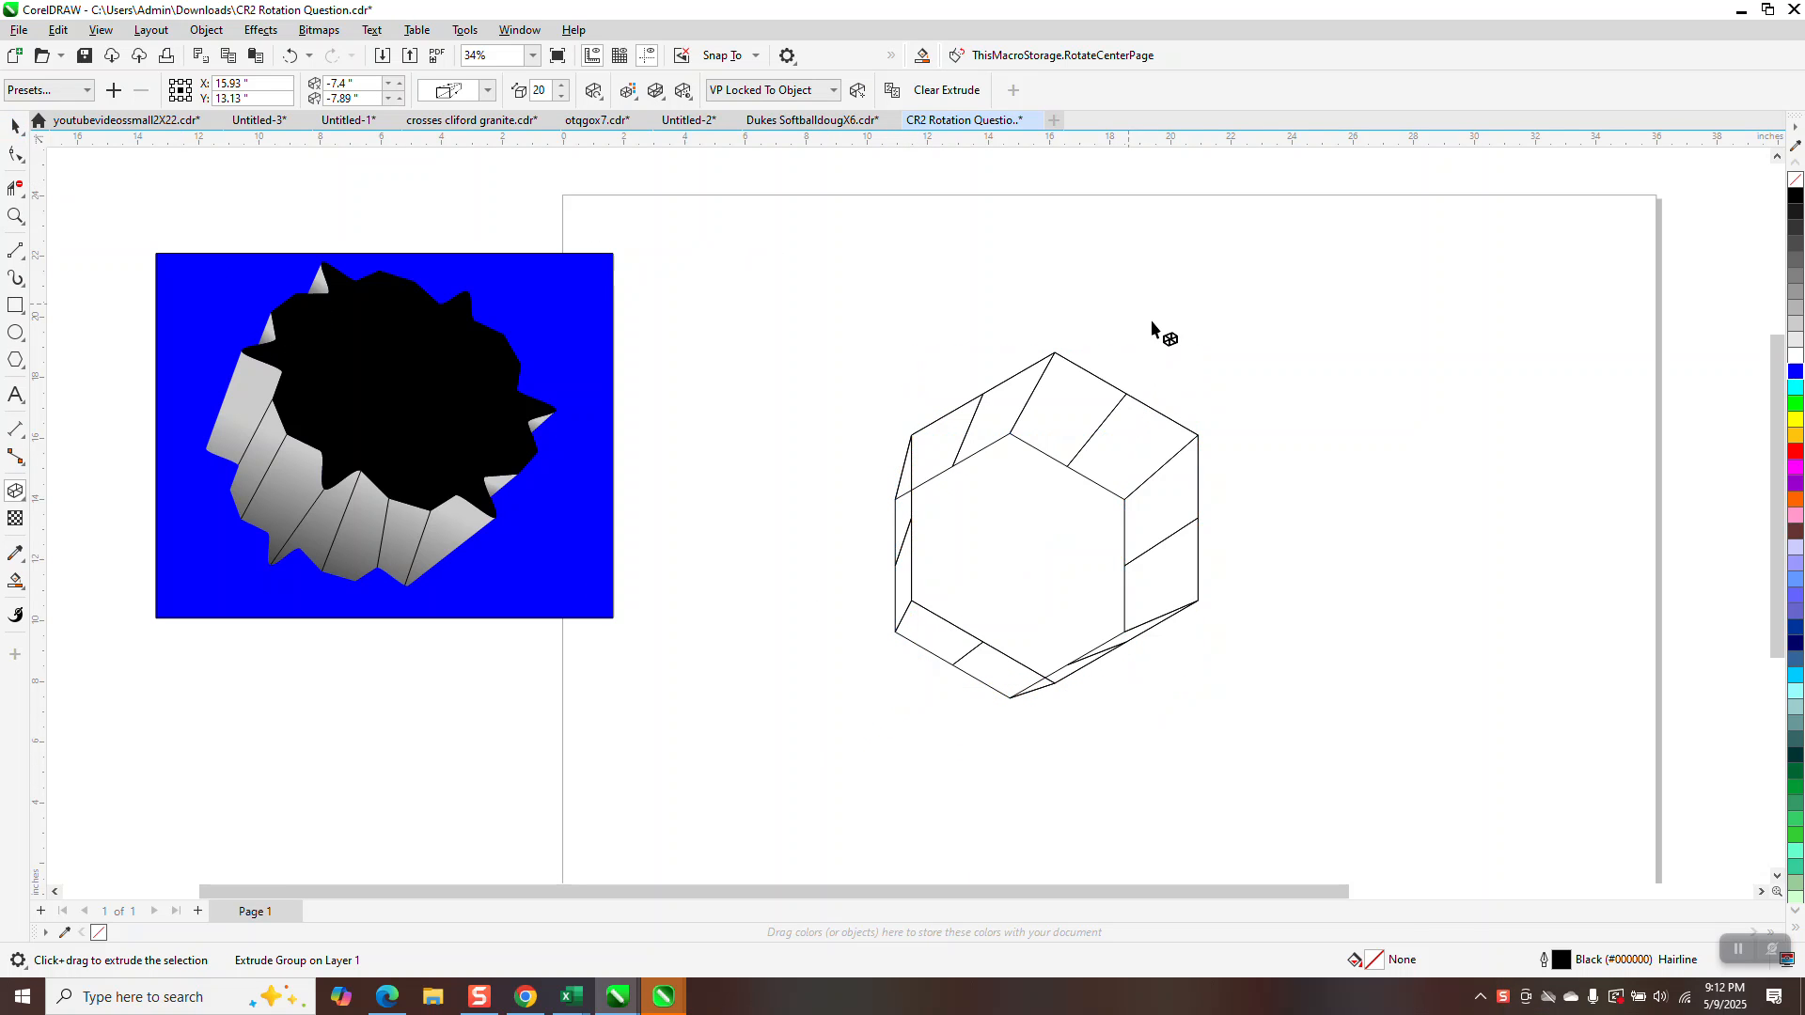
click(1092, 378)
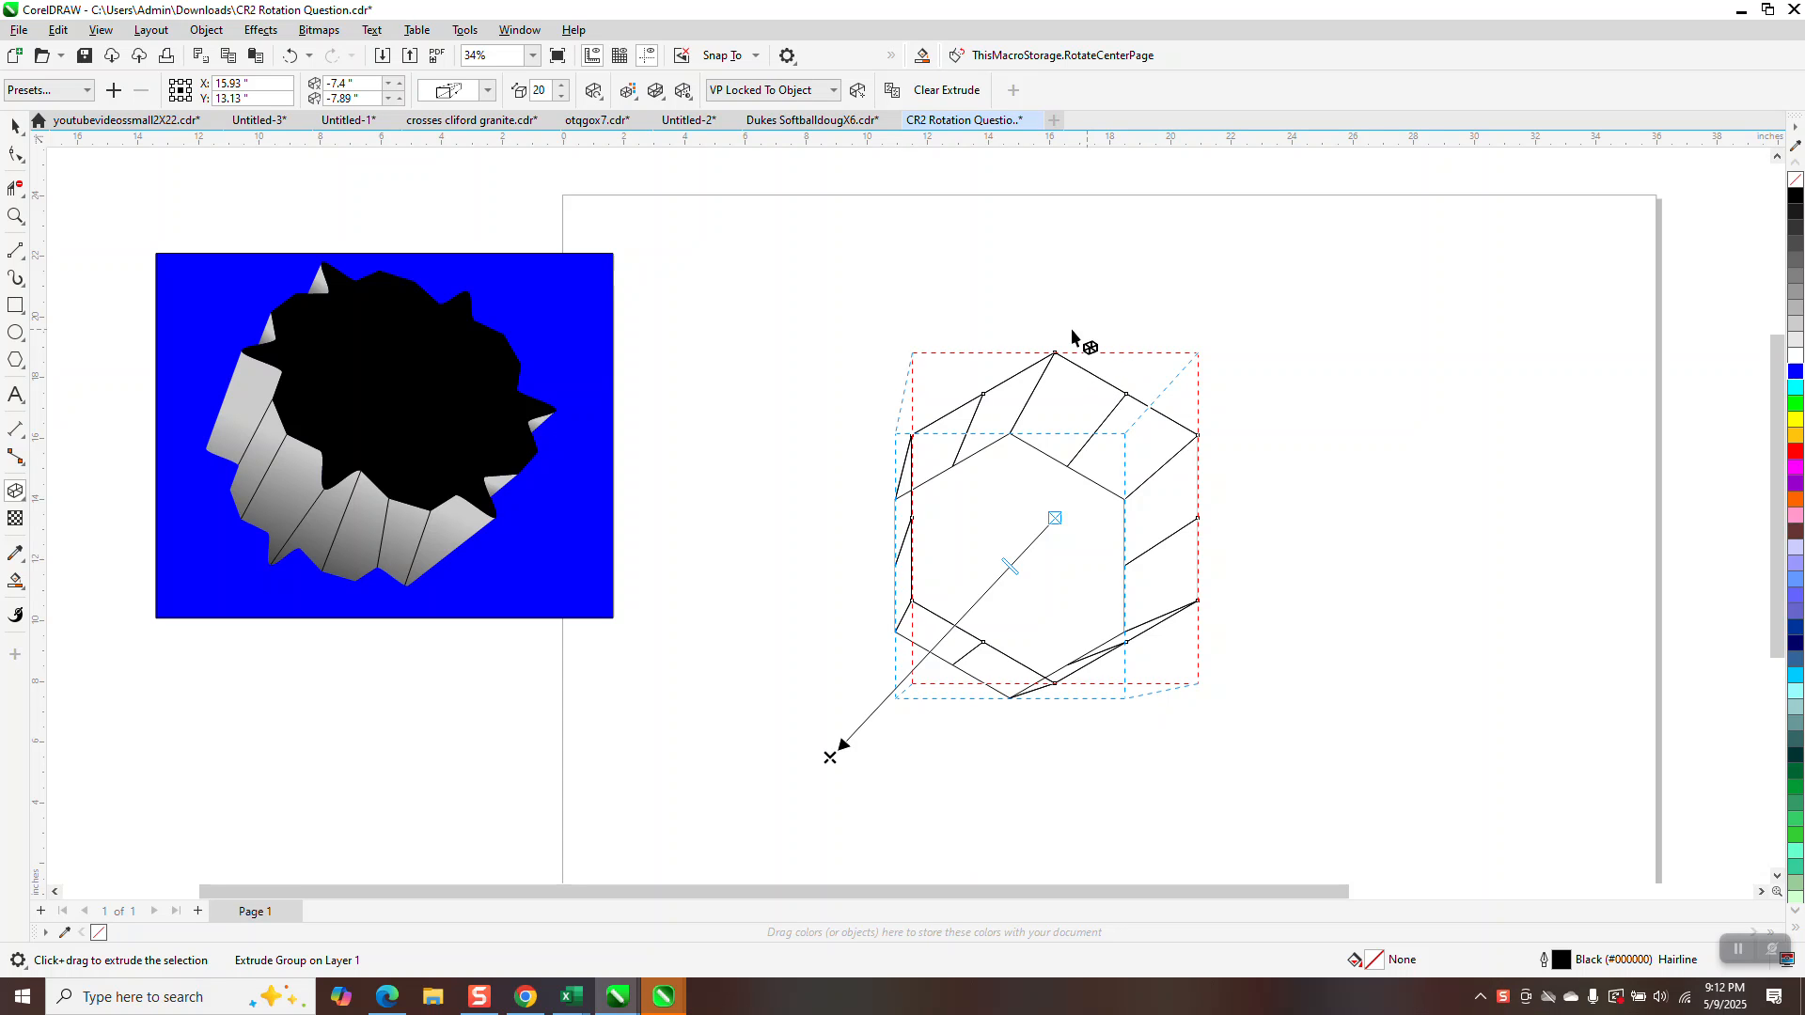
click(1055, 362)
Step: Add a node on the upper-right edge of the extrusion's control polygon and convert its segment to a curve
click(17, 128)
click(850, 279)
click(1063, 359)
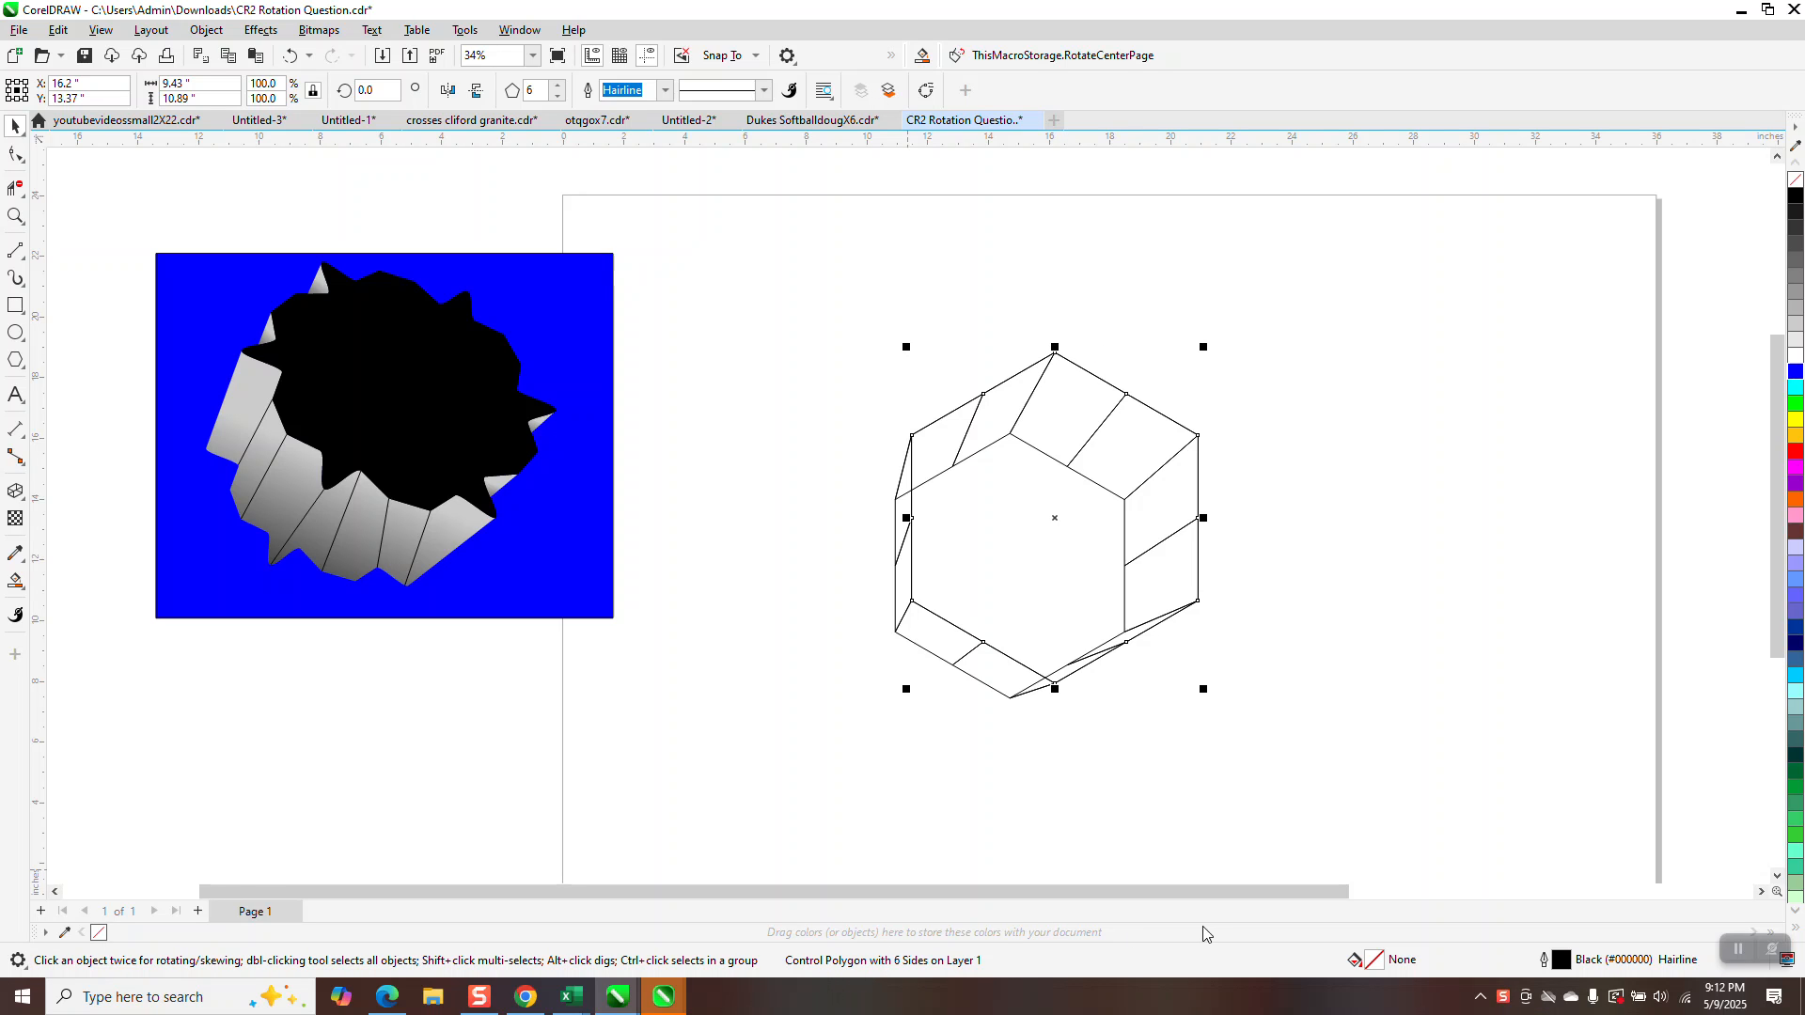
click(16, 155)
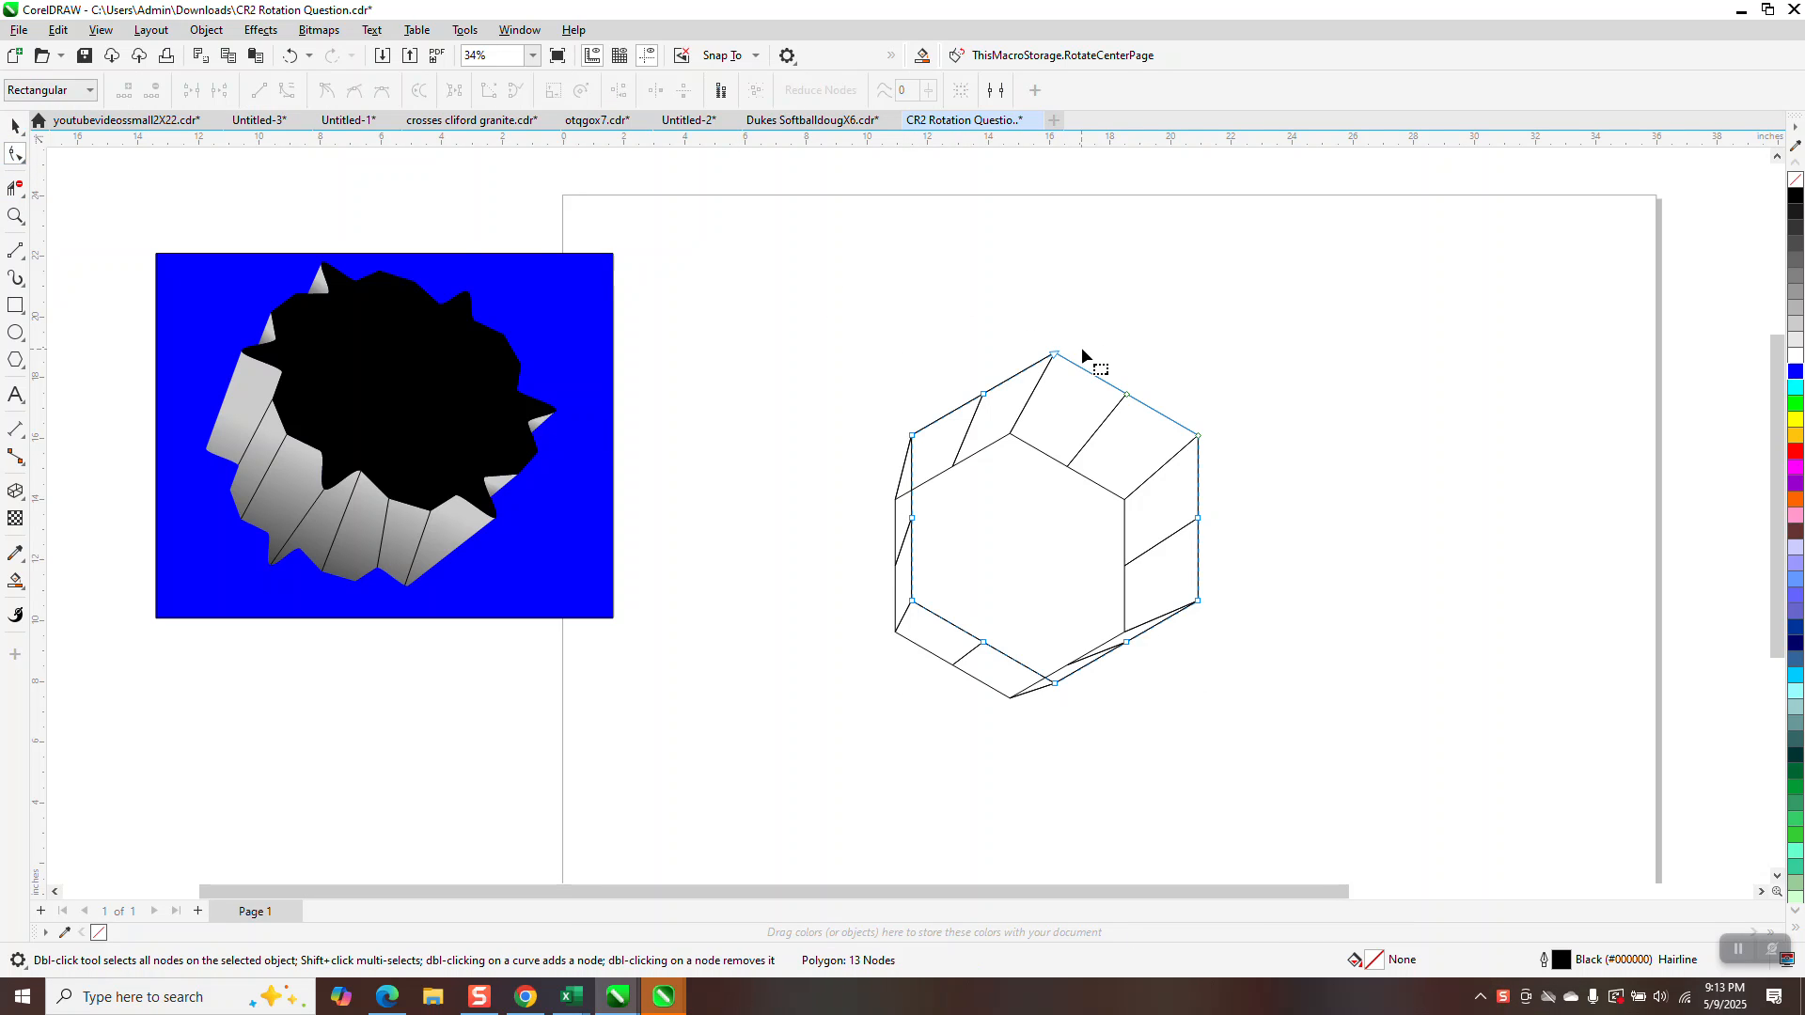
double_click(1085, 371)
right_click(1087, 373)
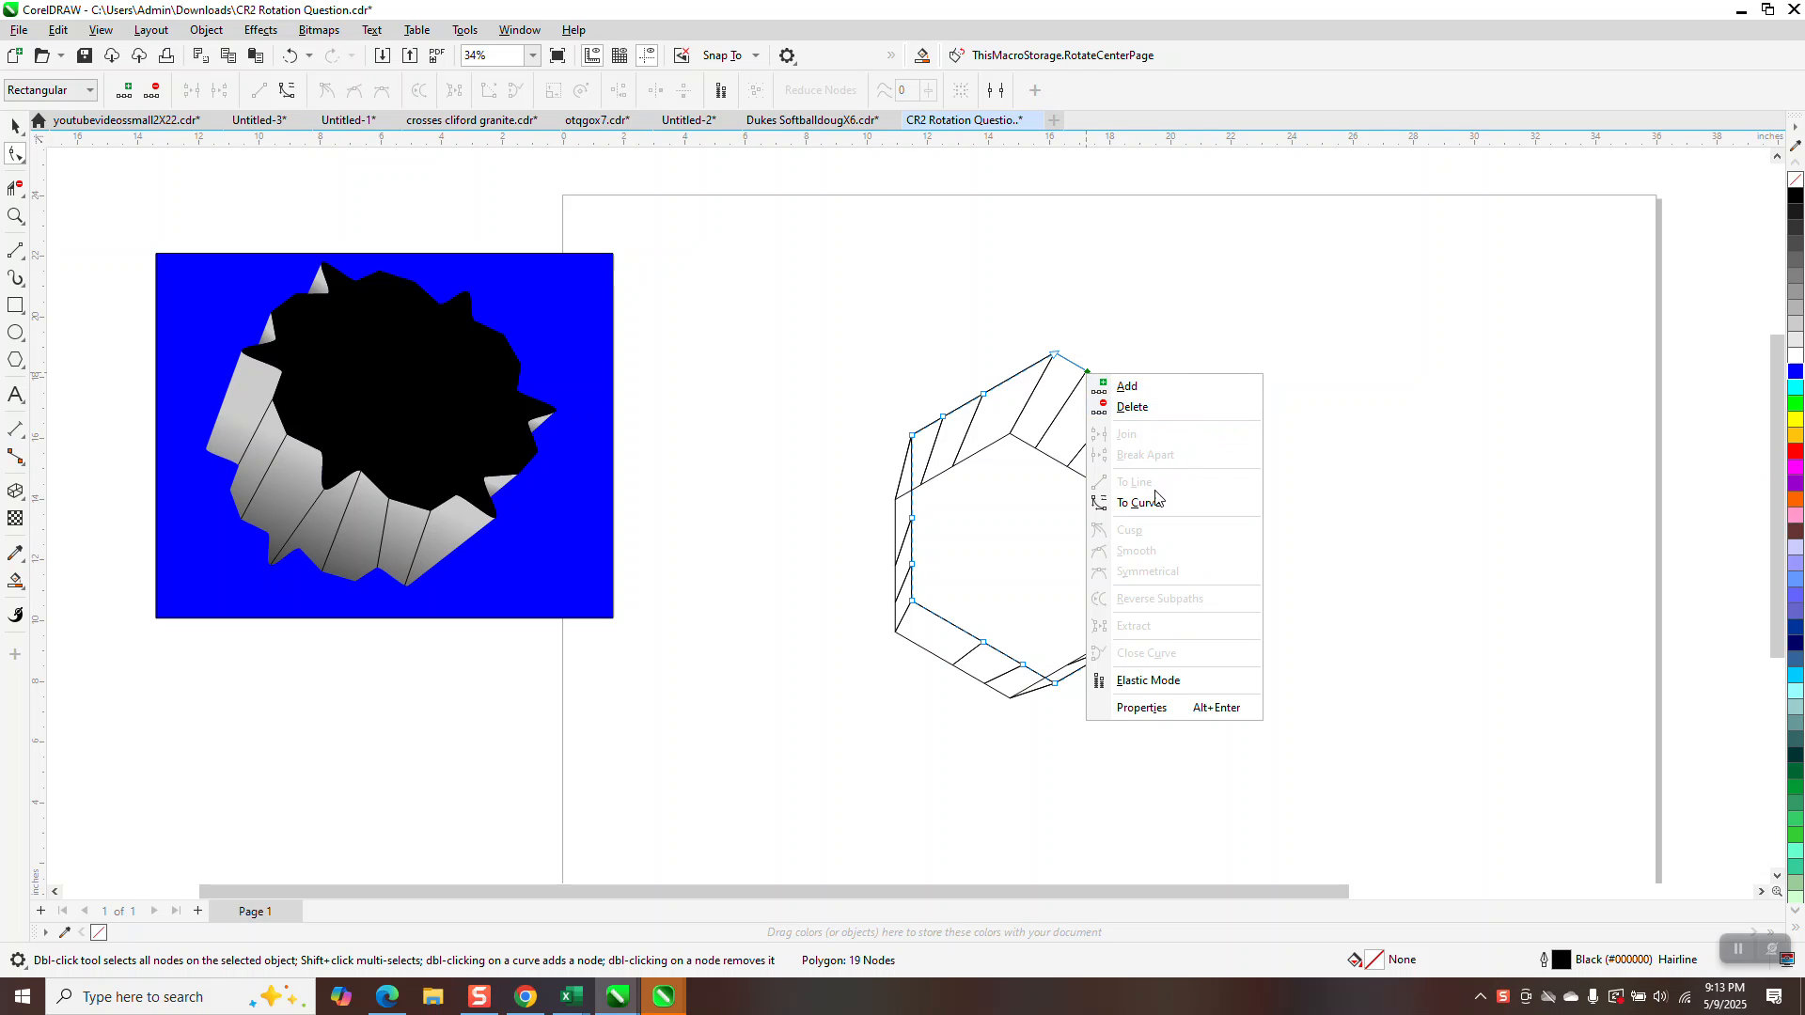
click(1182, 502)
Step: Pull the new node outward to form pointed tips around the polygon and bend the adjoining curve inward
drag(1097, 368, 1101, 335)
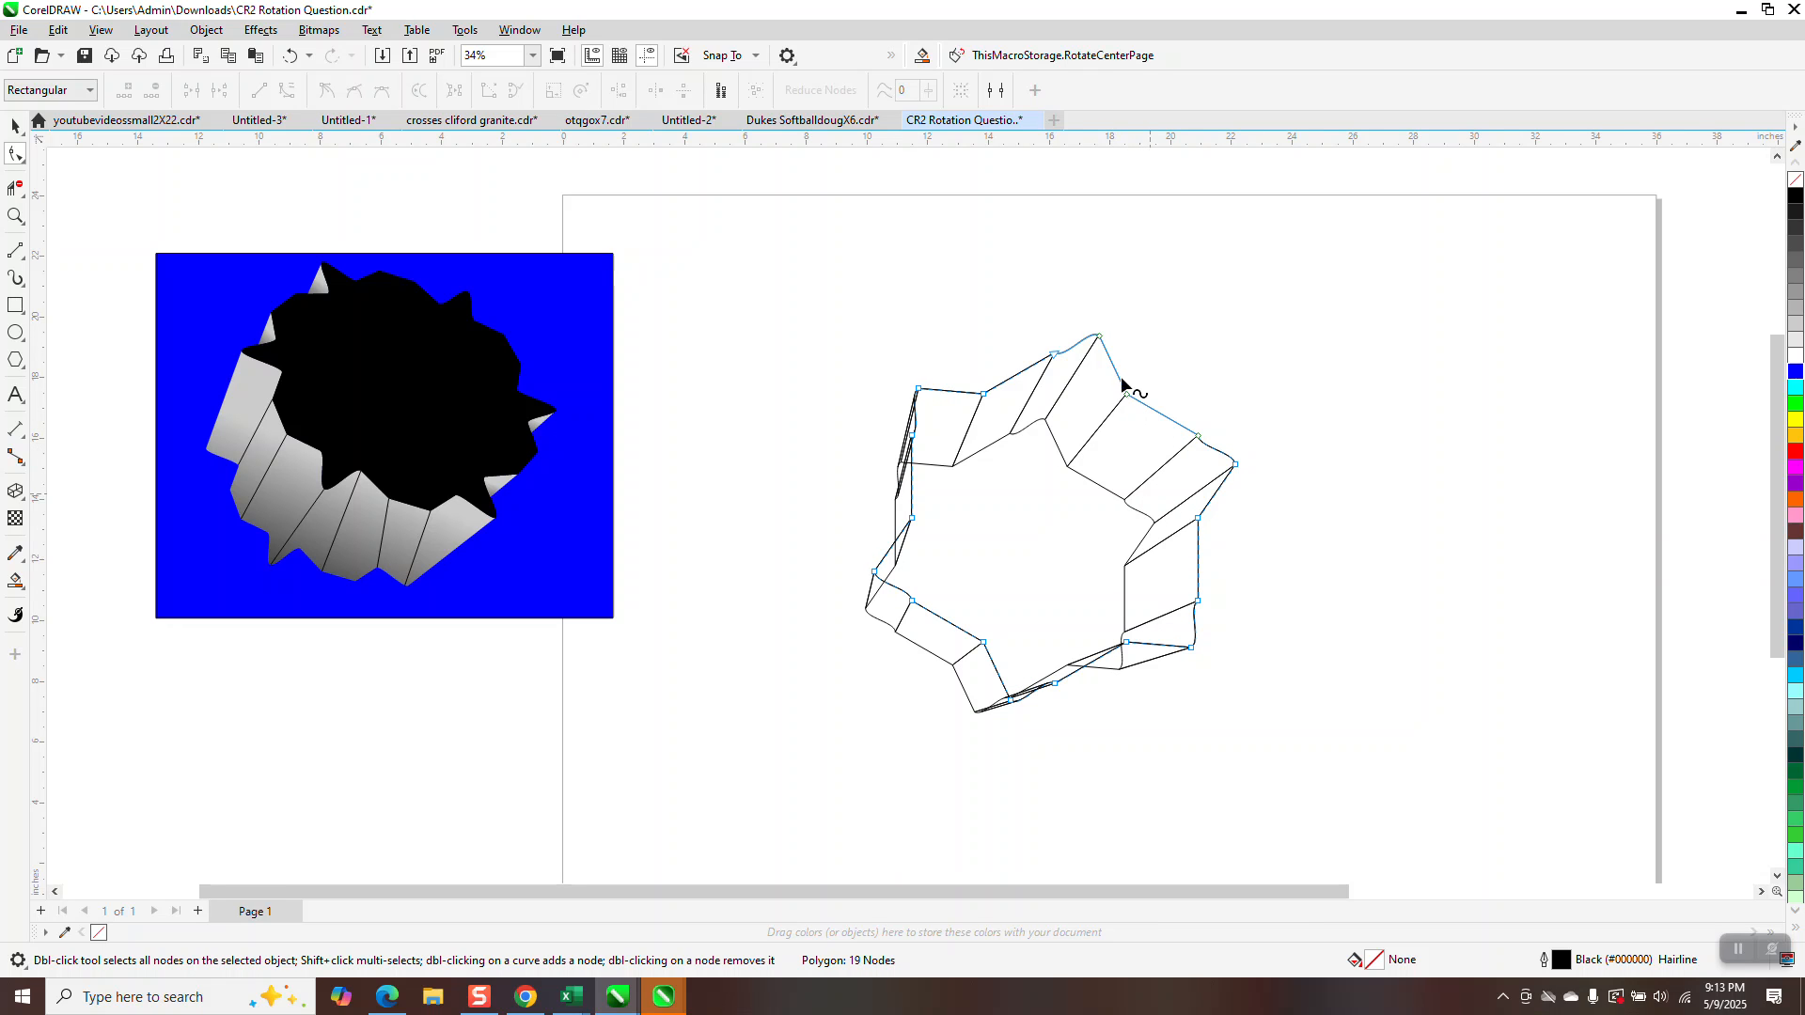
right_click(1101, 337)
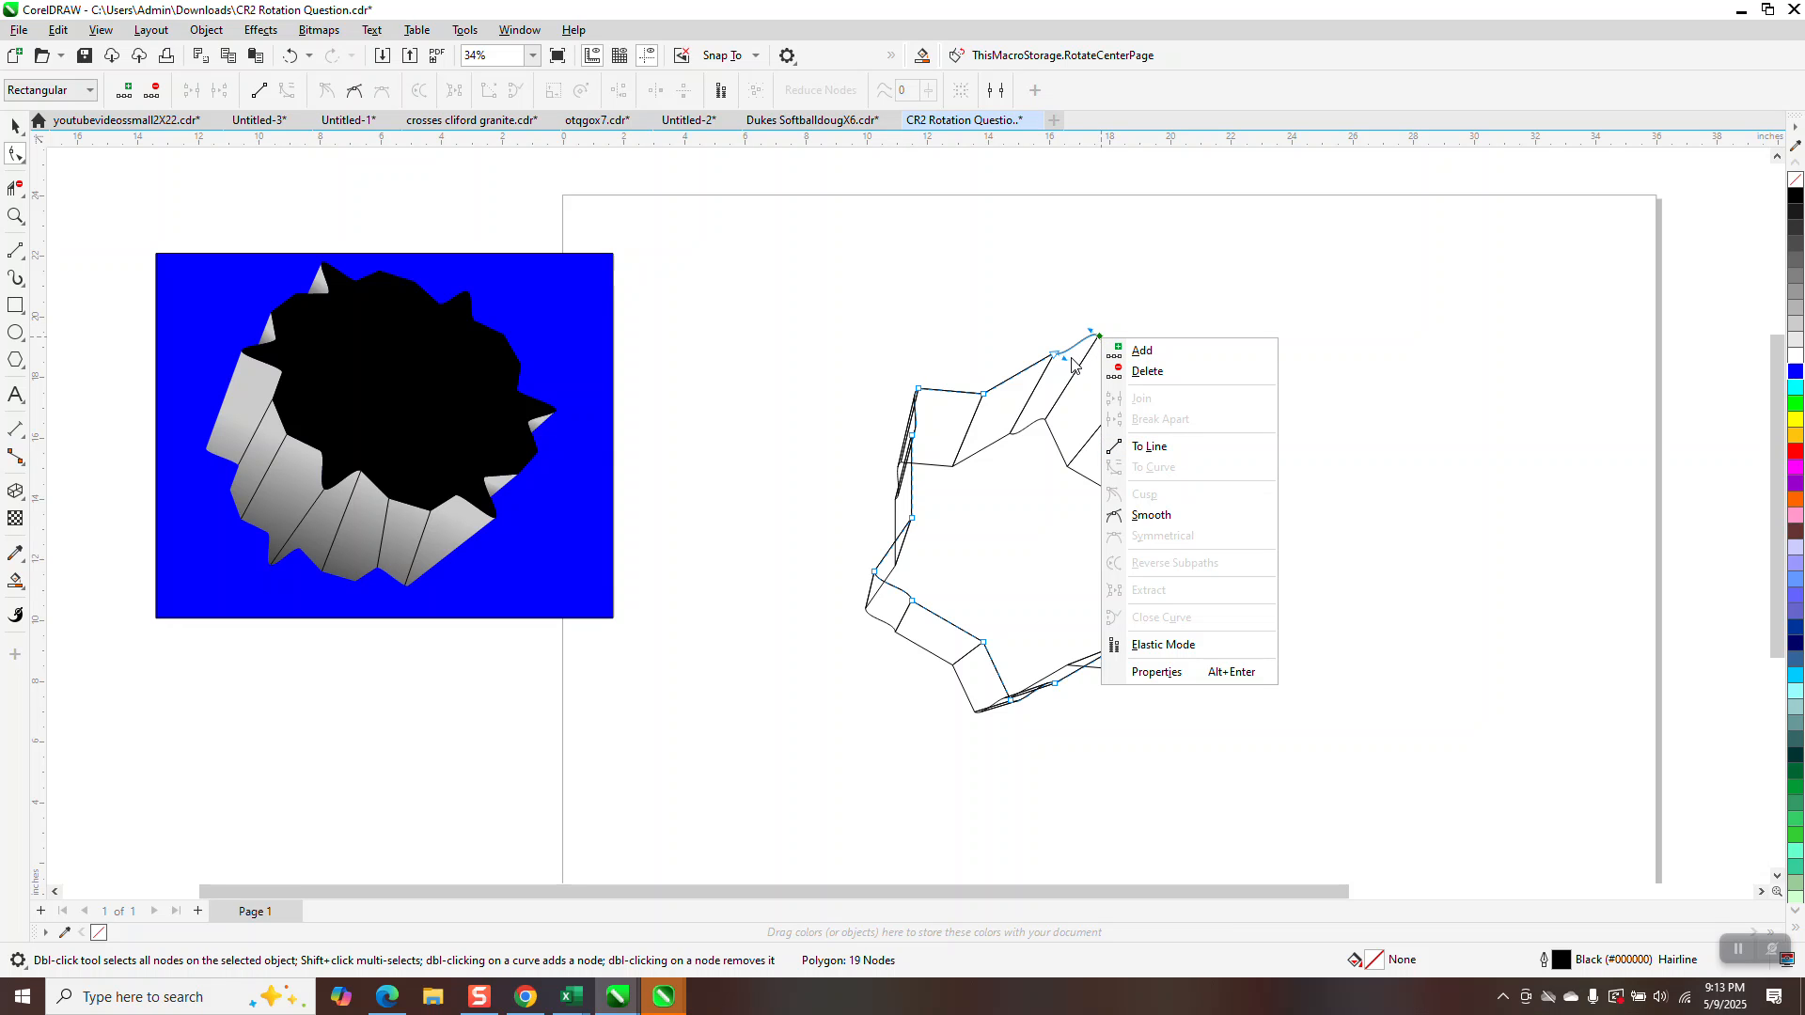
drag(1064, 360, 1063, 385)
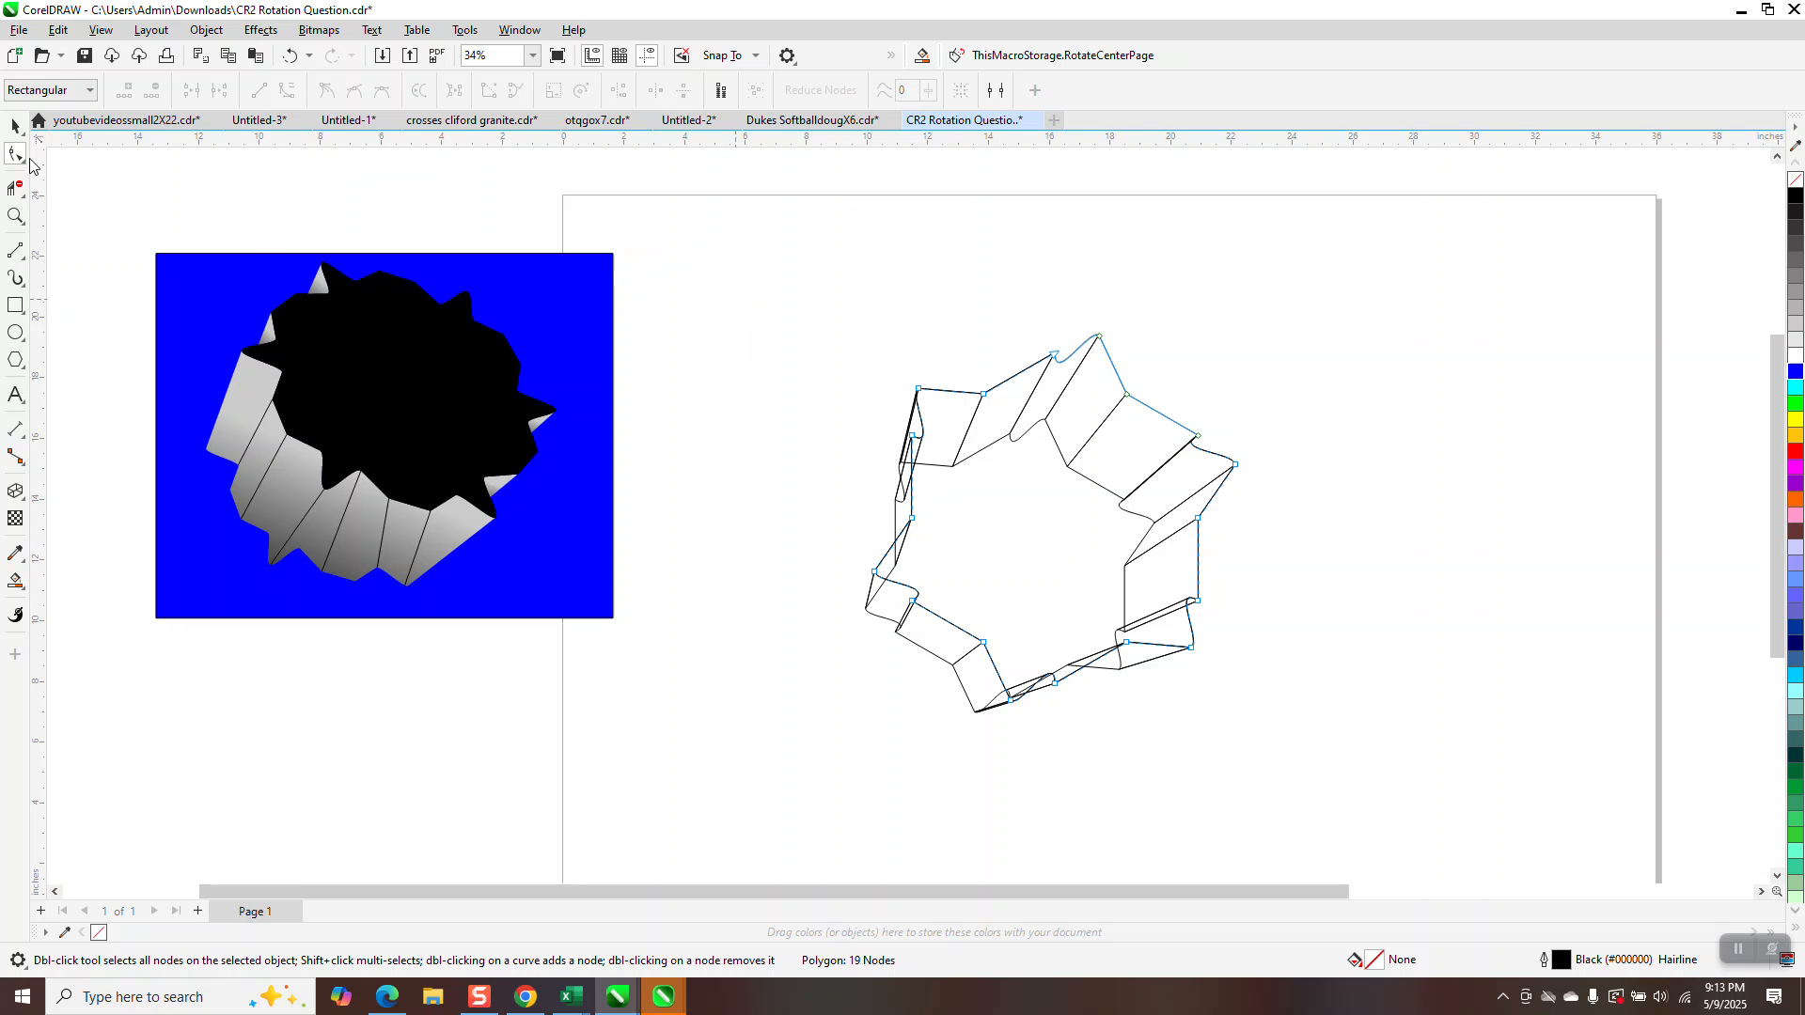
click(19, 131)
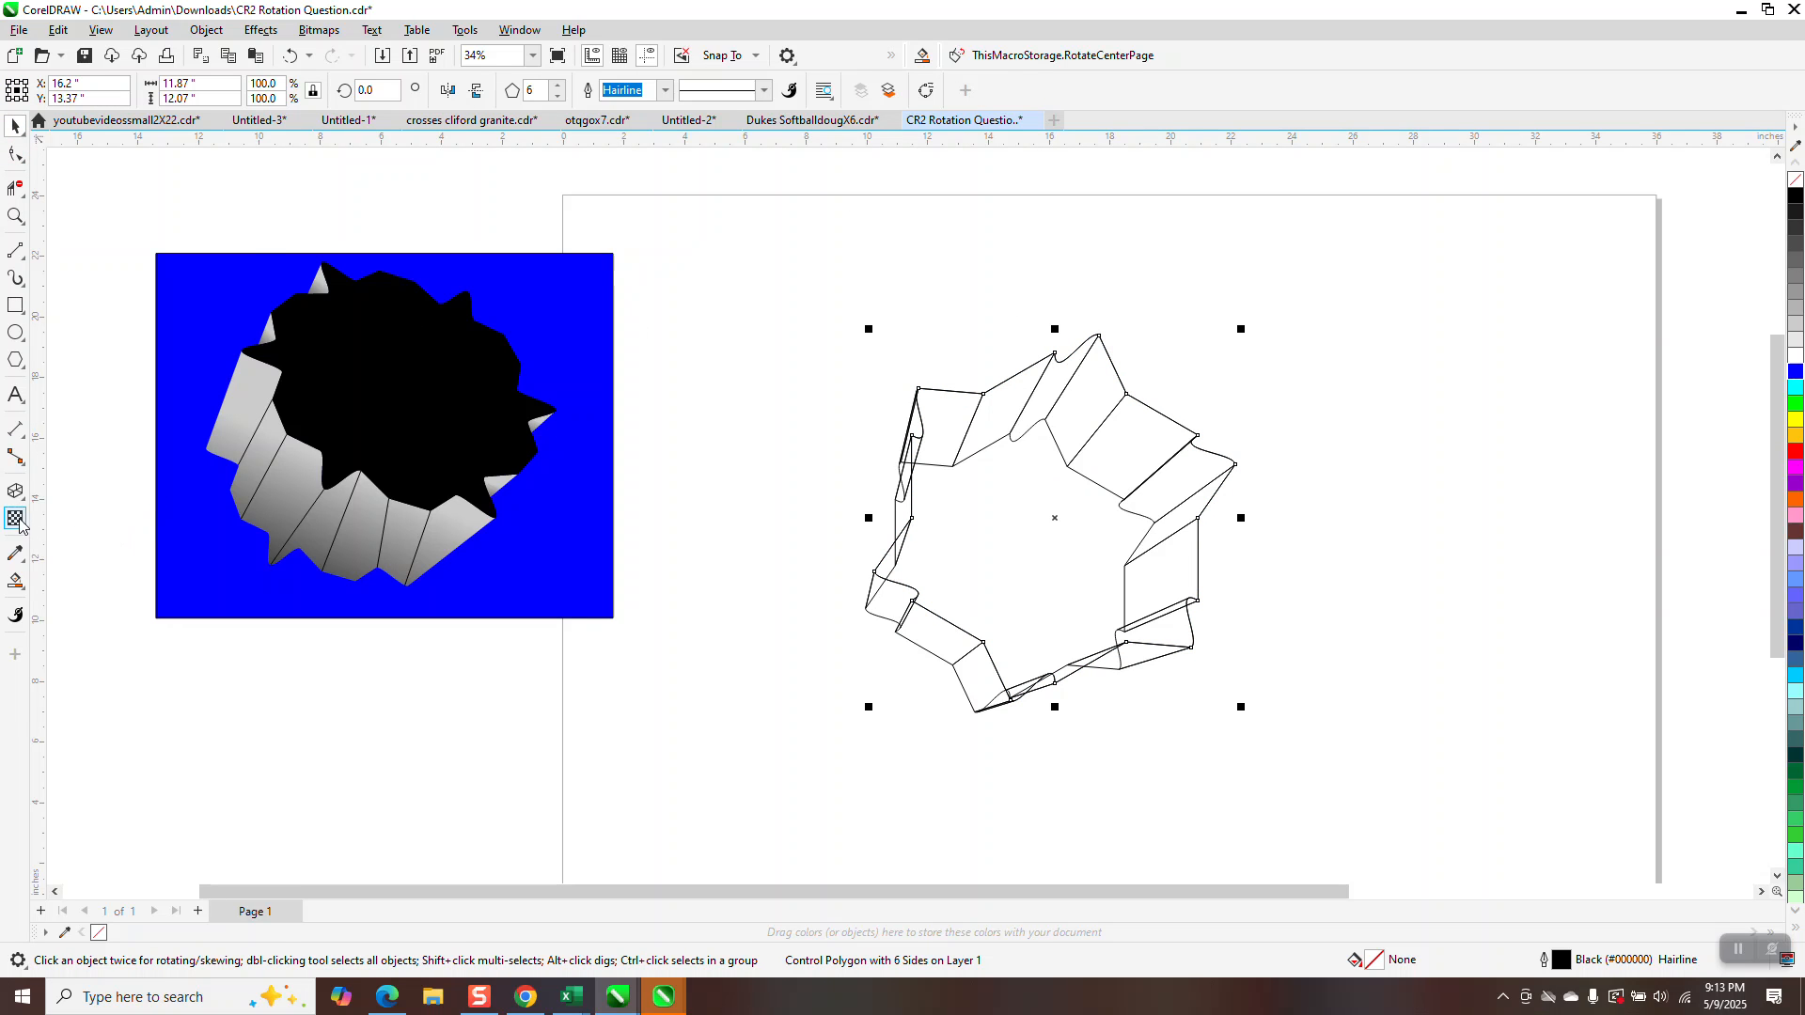
Step: Rotate the extrude group in 3D so that the shape tilts and shows more of its side walls
click(15, 490)
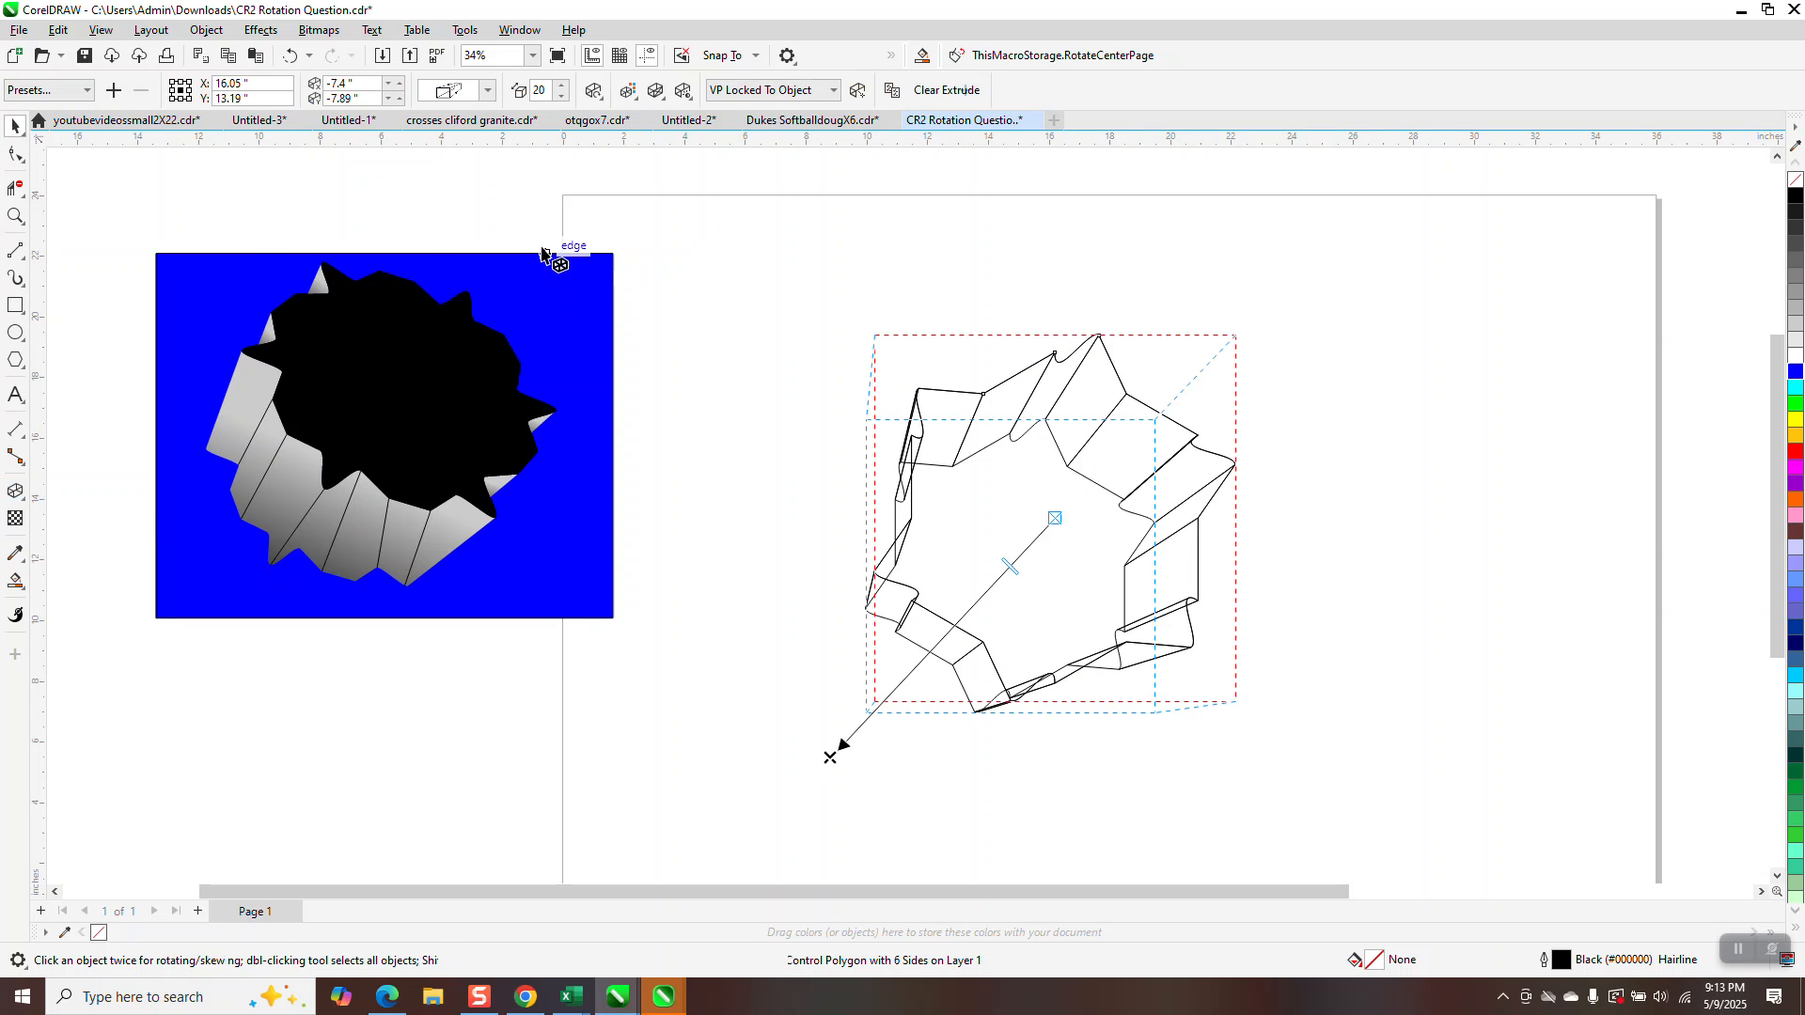
click(627, 93)
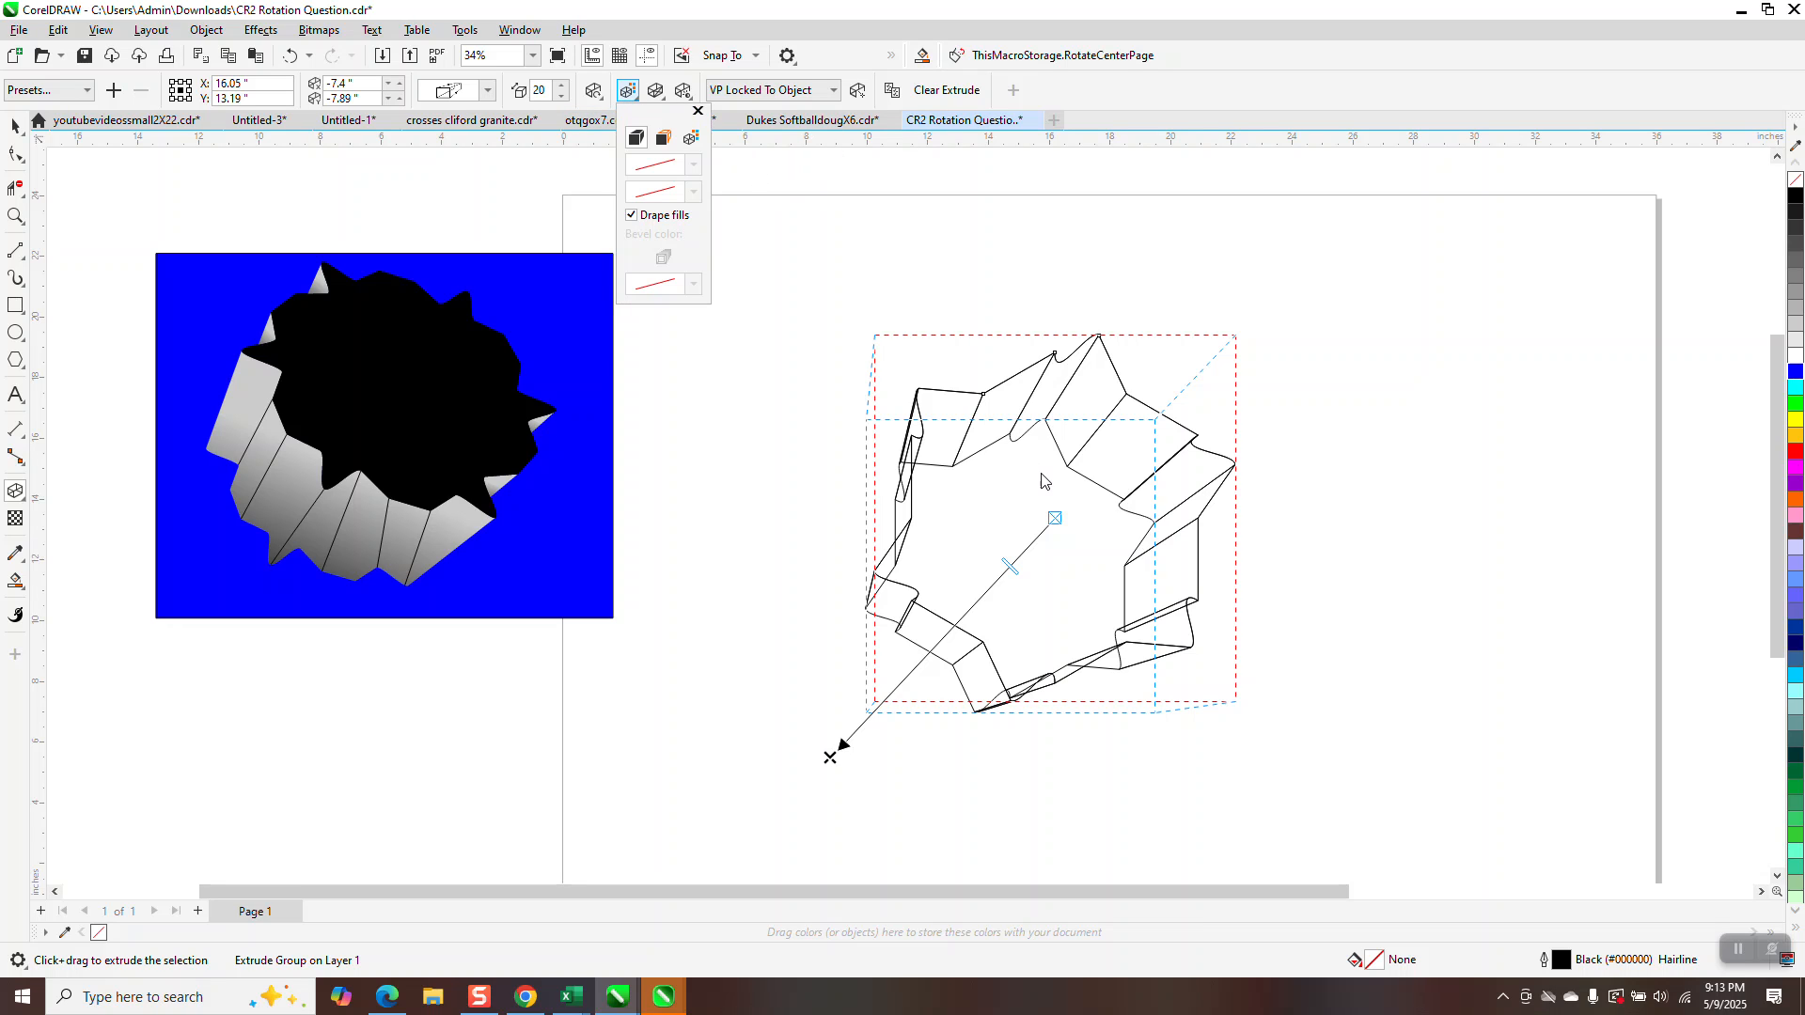
click(593, 88)
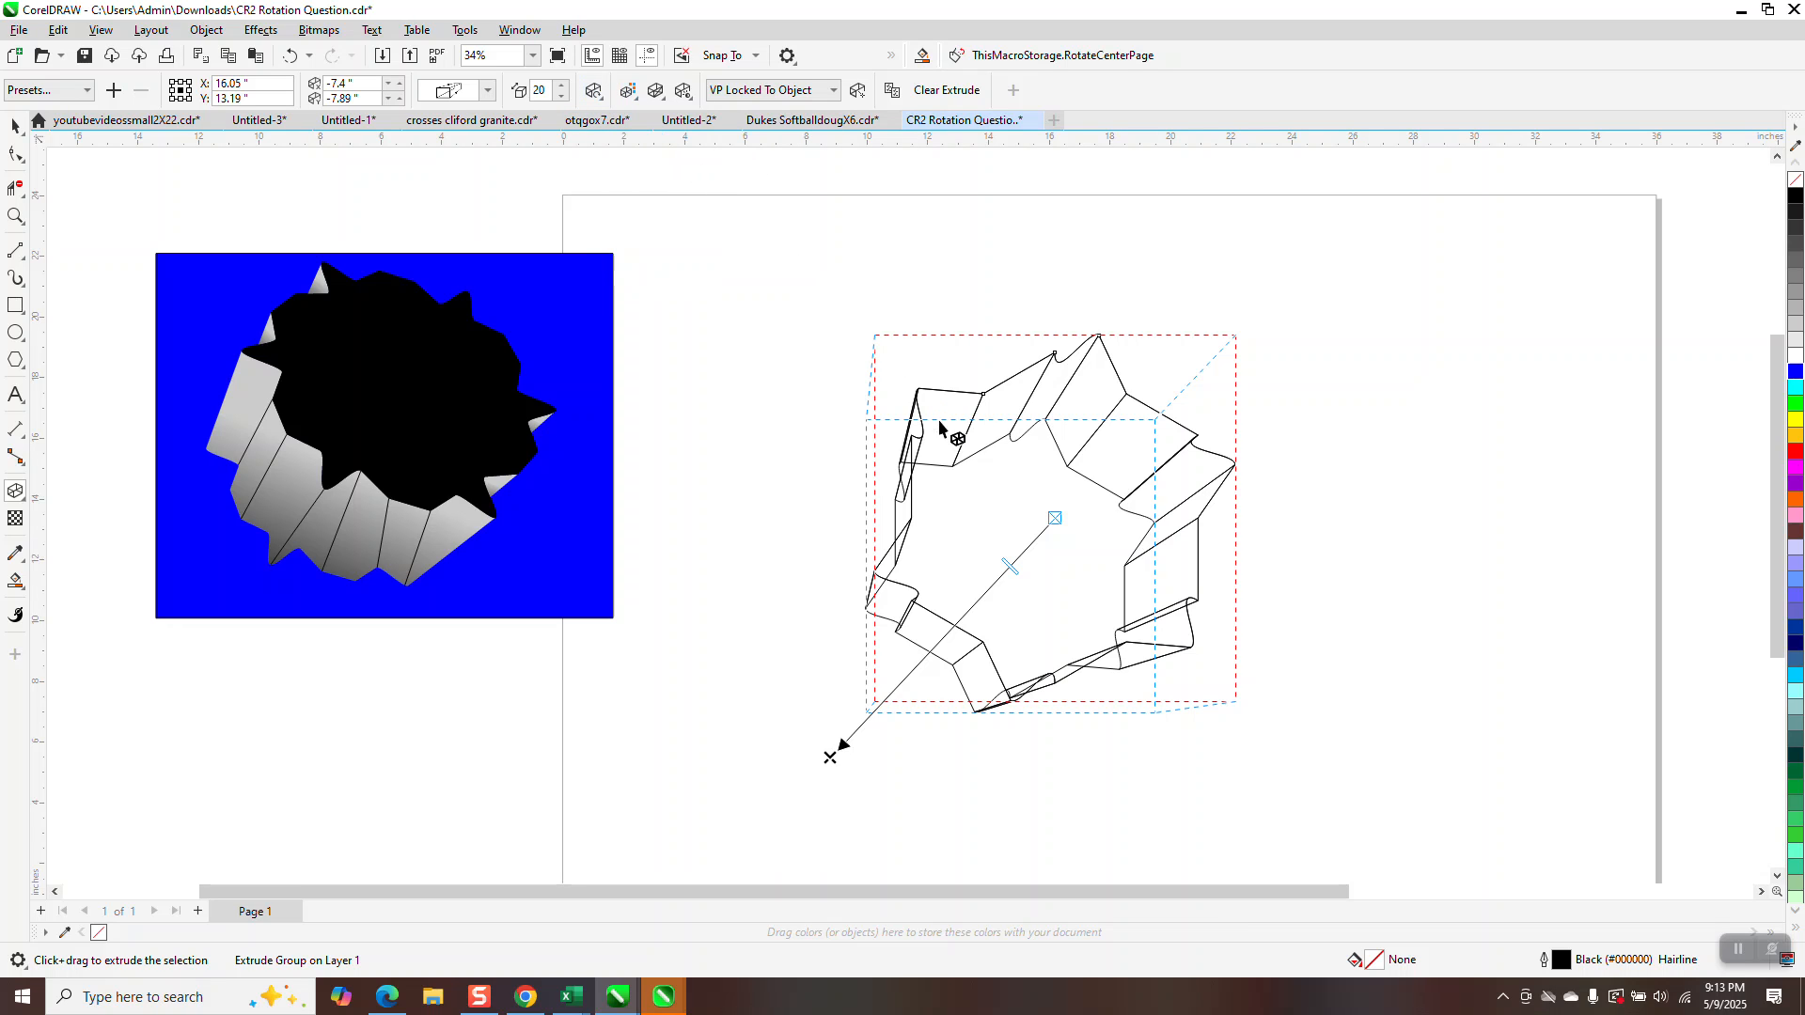
click(627, 91)
click(593, 91)
click(655, 89)
click(682, 92)
click(15, 125)
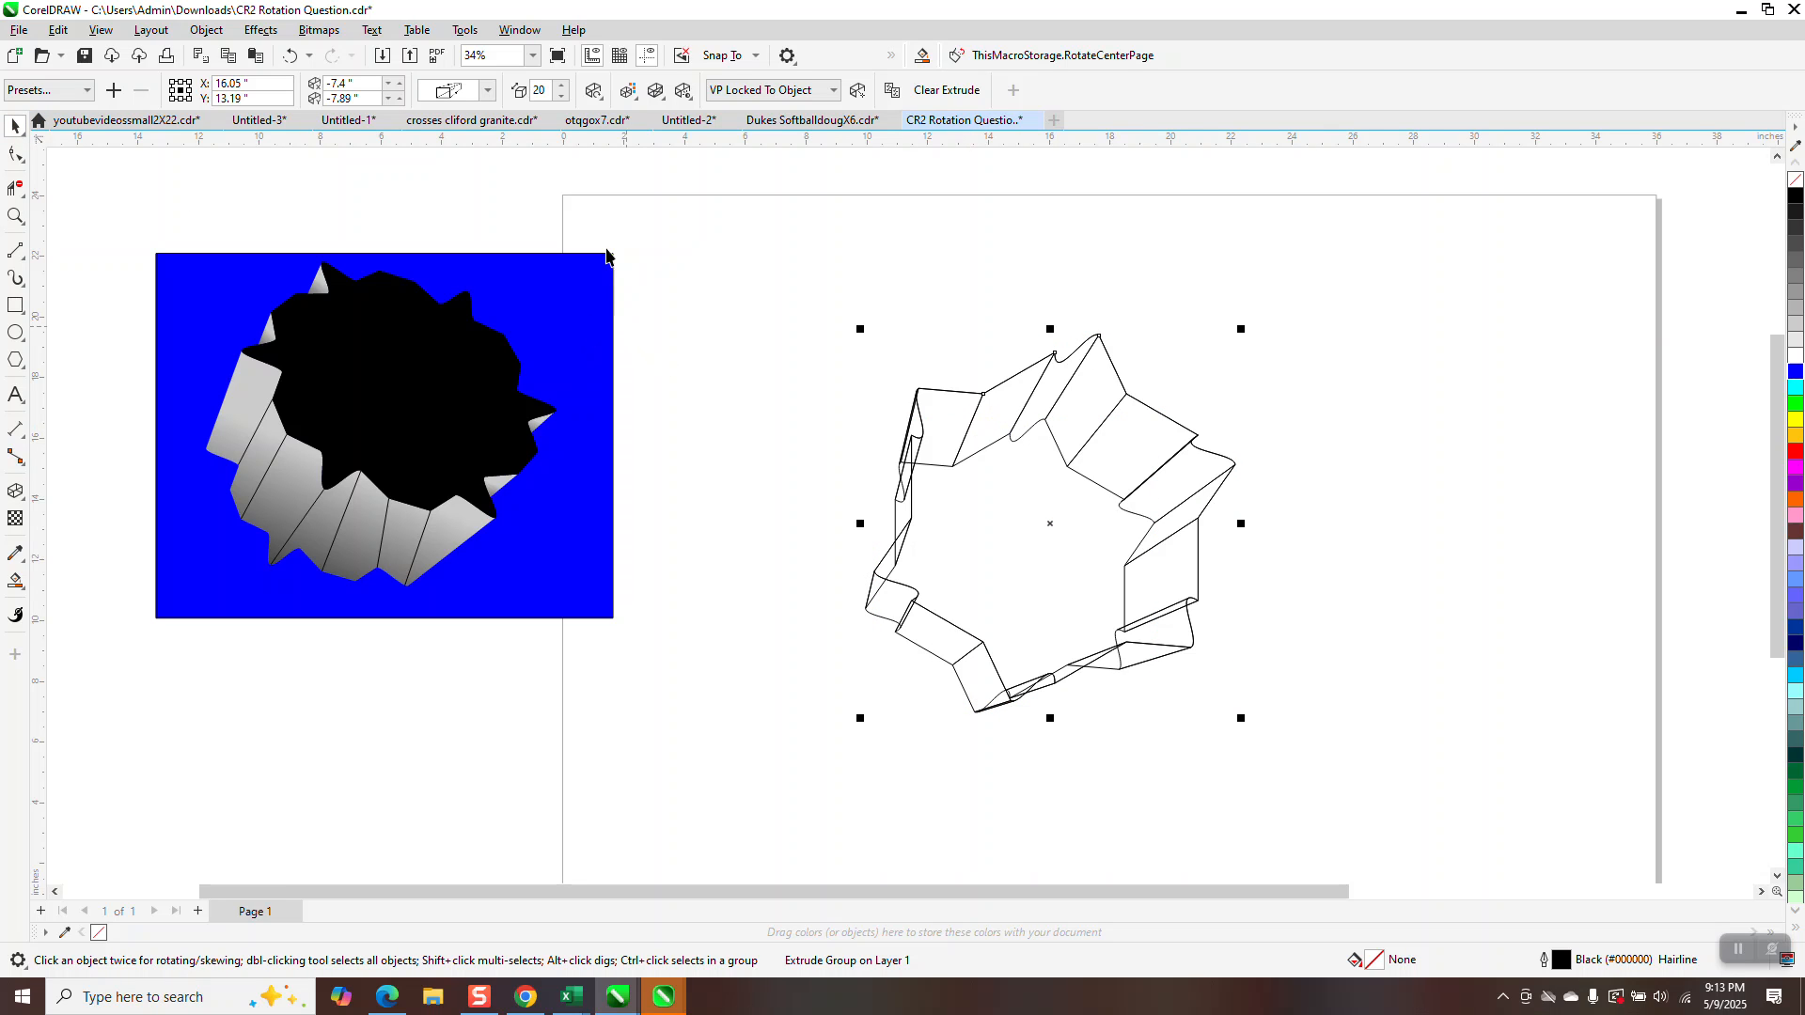
click(596, 94)
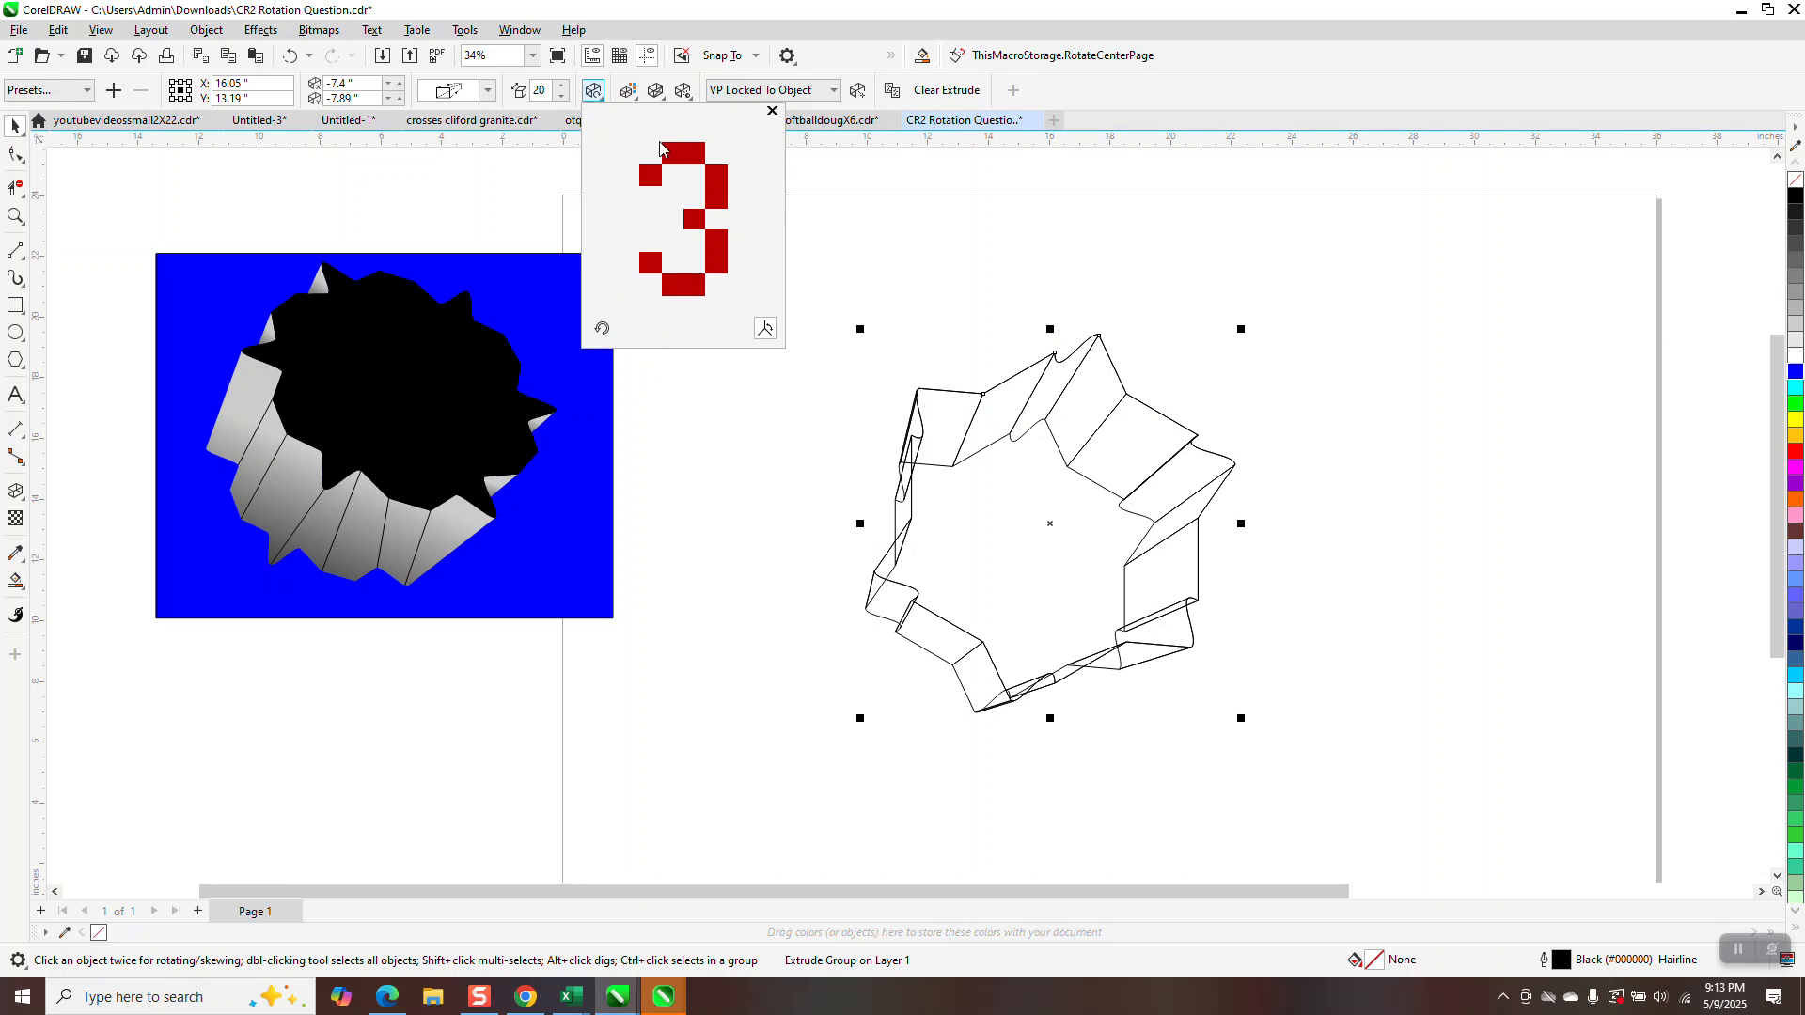
mouse_move(711, 248)
mouse_down()
mouse_move(707, 233)
mouse_move(700, 256)
mouse_up()
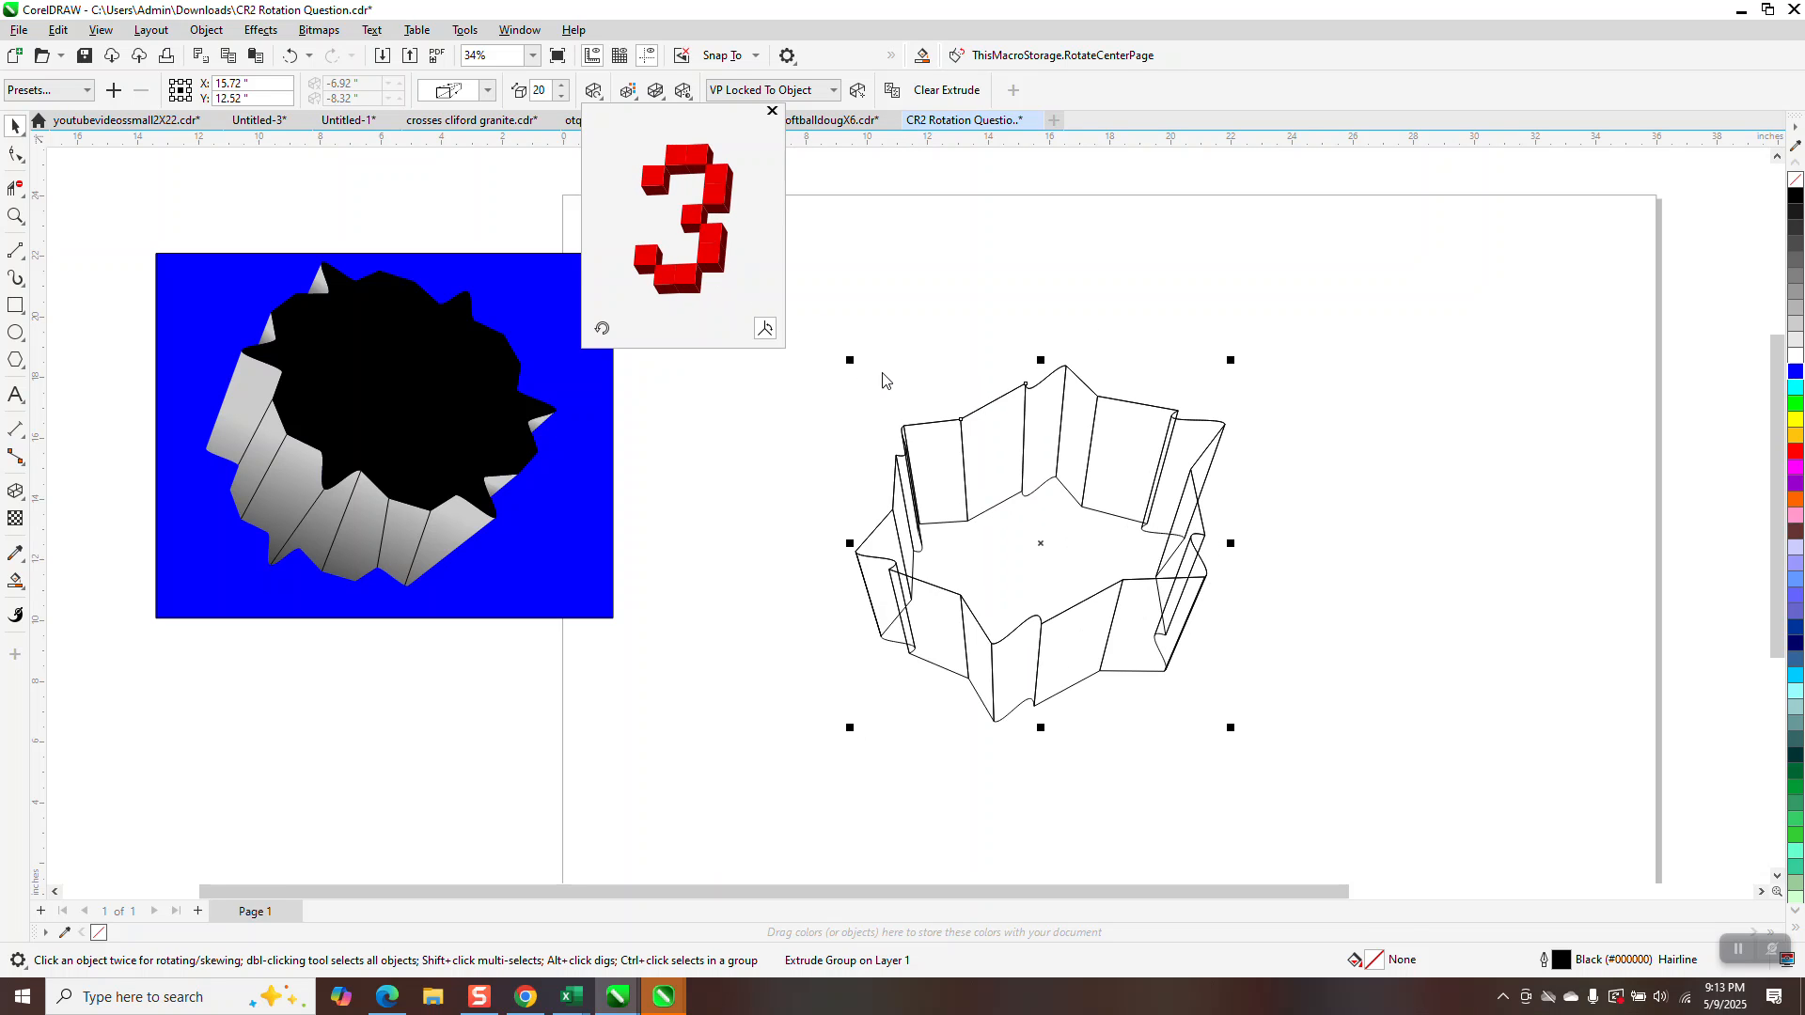
Step: Break the extrude group apart into the face outline and its side walls
click(19, 131)
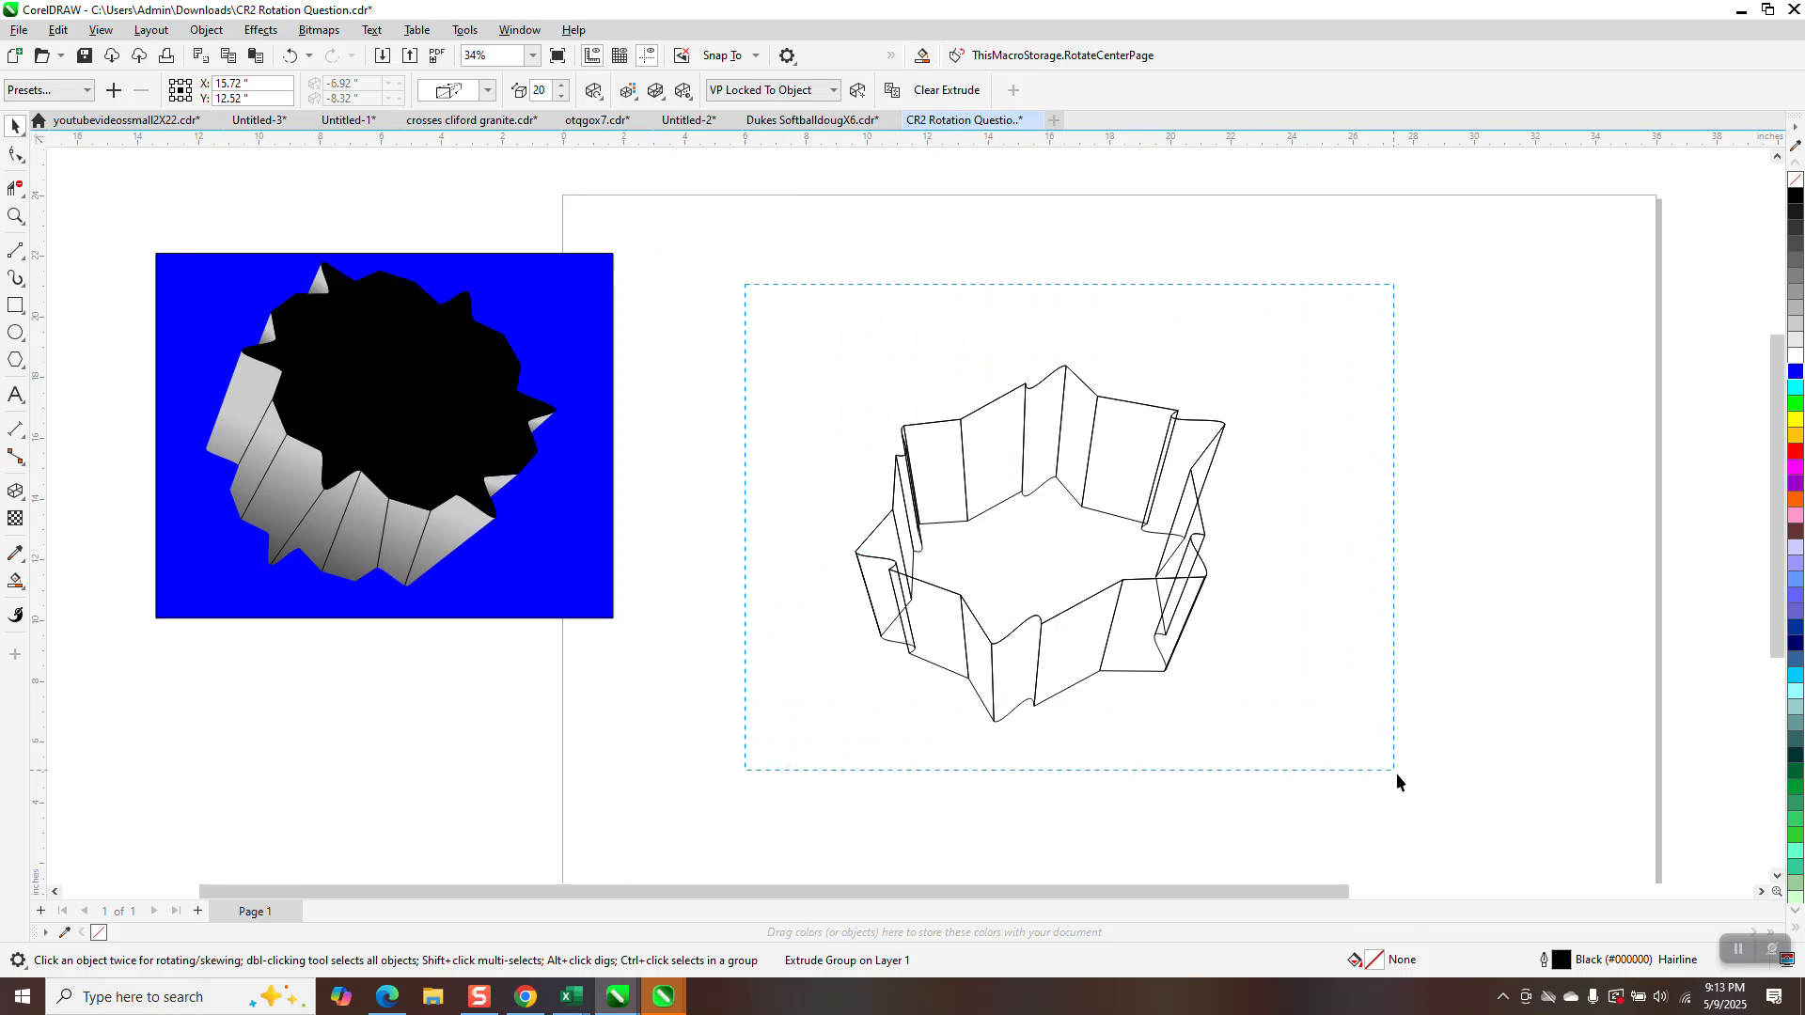
click(206, 29)
click(274, 464)
click(707, 285)
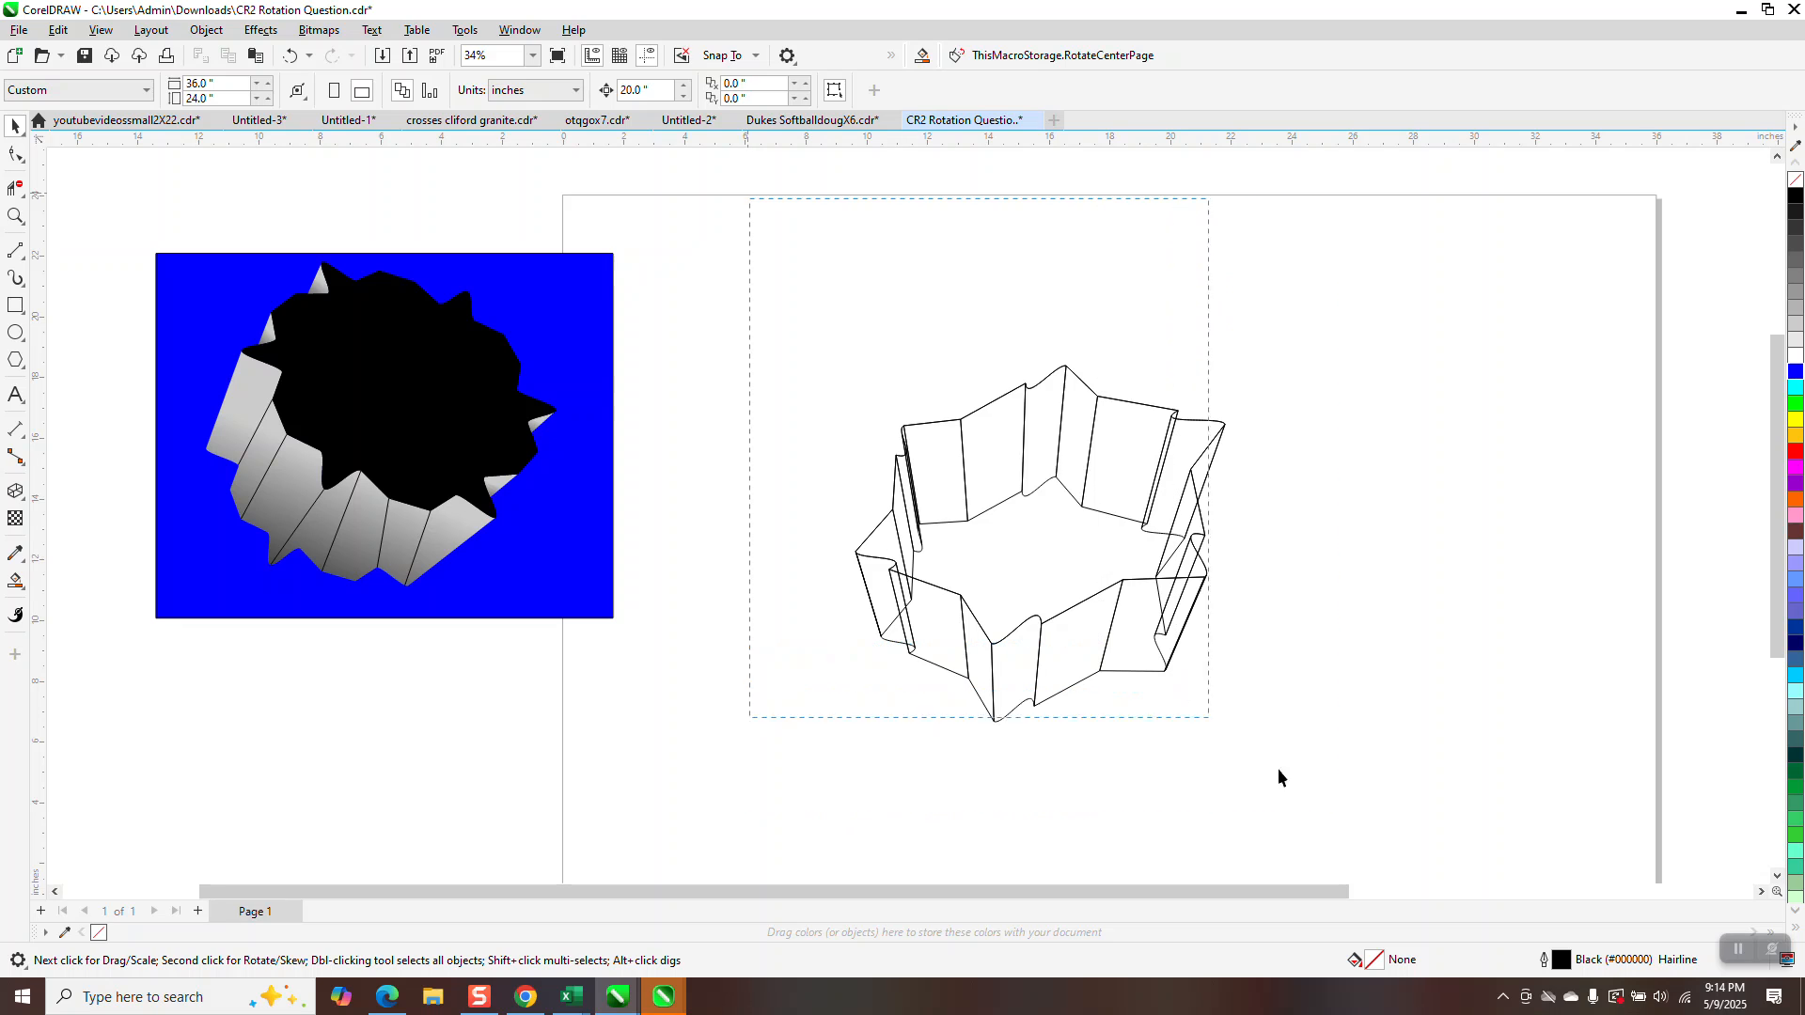
Step: Set the nudge distance to 15 inches and nudge the extrusion's face outline to the right
click(267, 162)
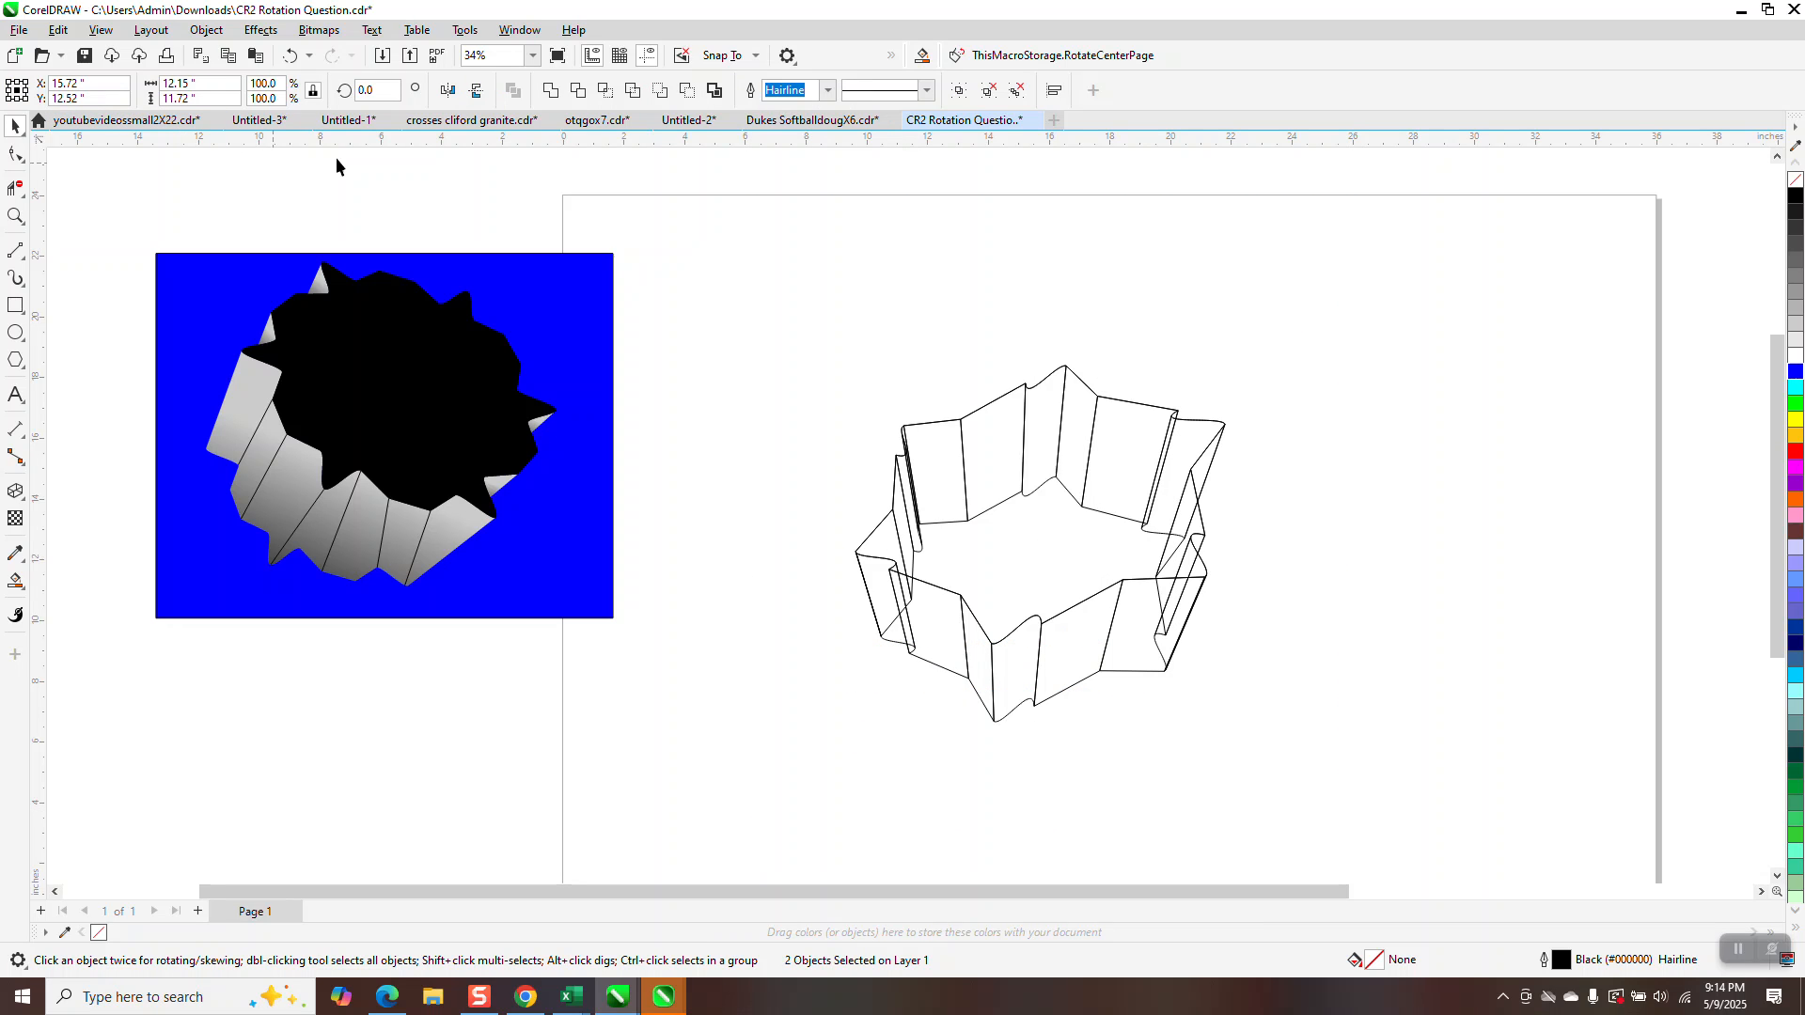
double_click(643, 90)
text(15)
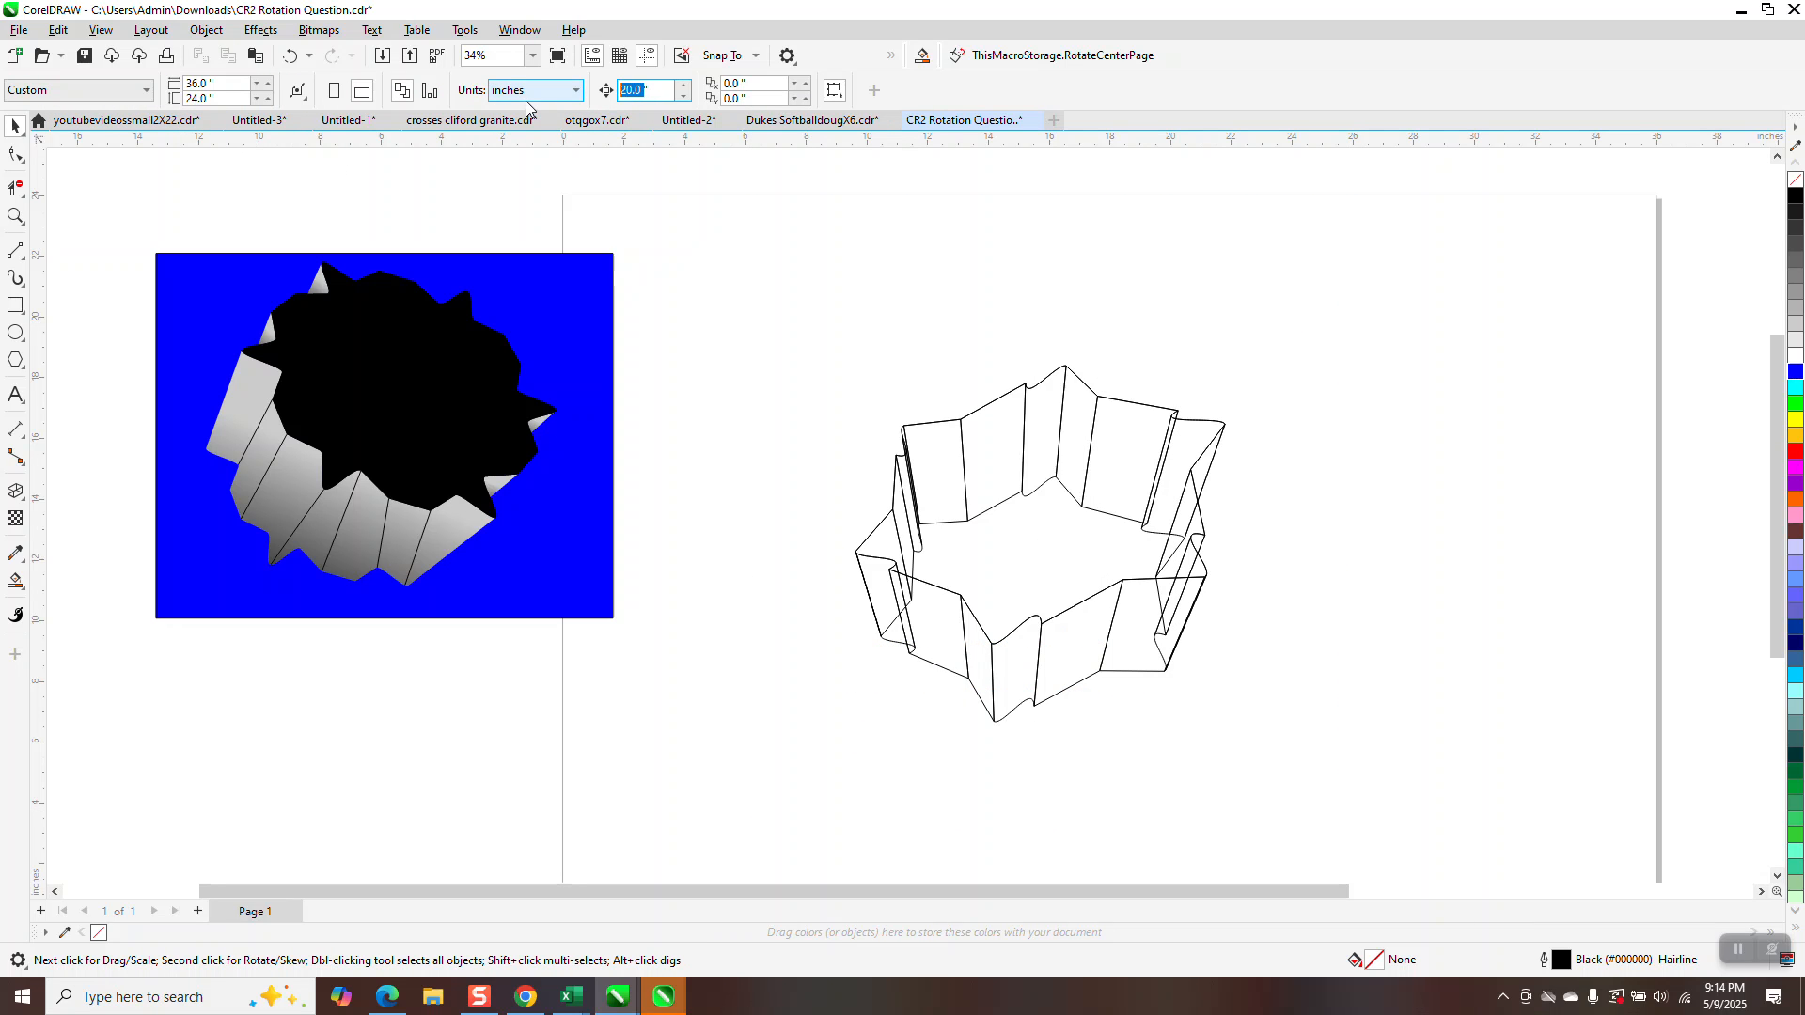
click(1083, 388)
key(Right)
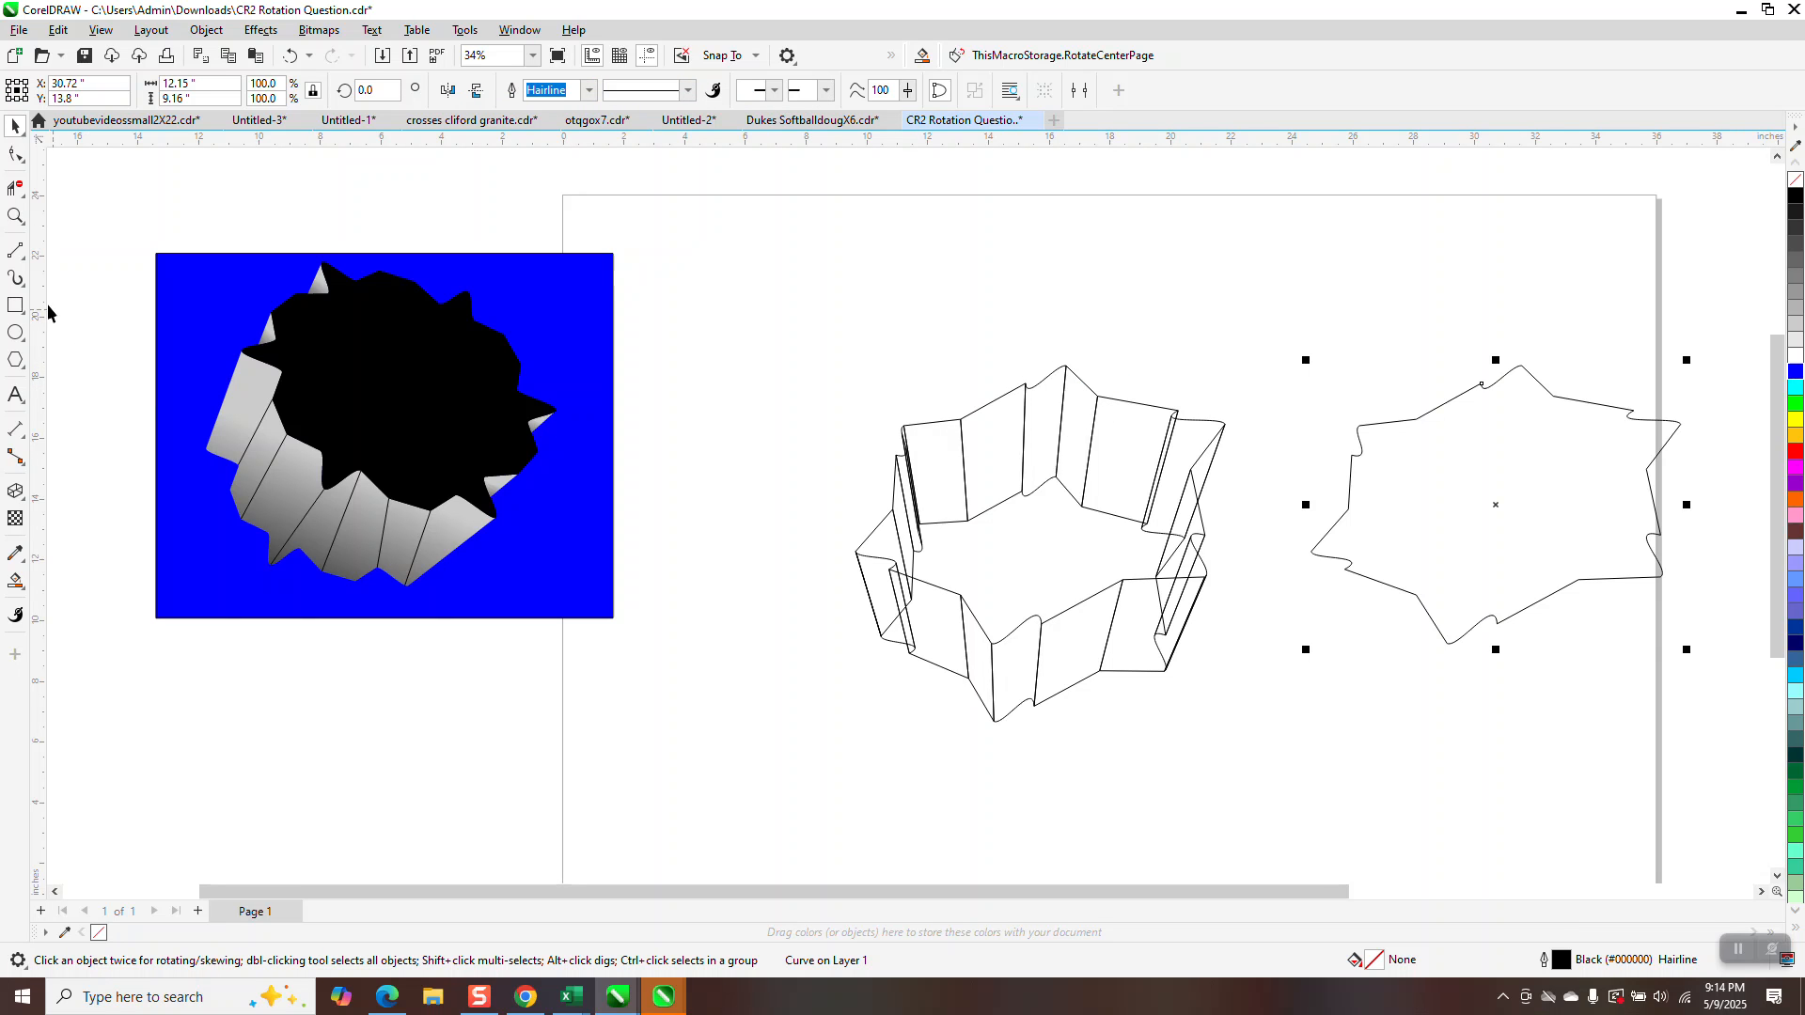
Step: Draw a rectangle about 13.65 by 13.15 inches around the remaining wireframe and fill the area outside the wireframe with red, without an outline
click(15, 305)
drag(833, 345, 1248, 744)
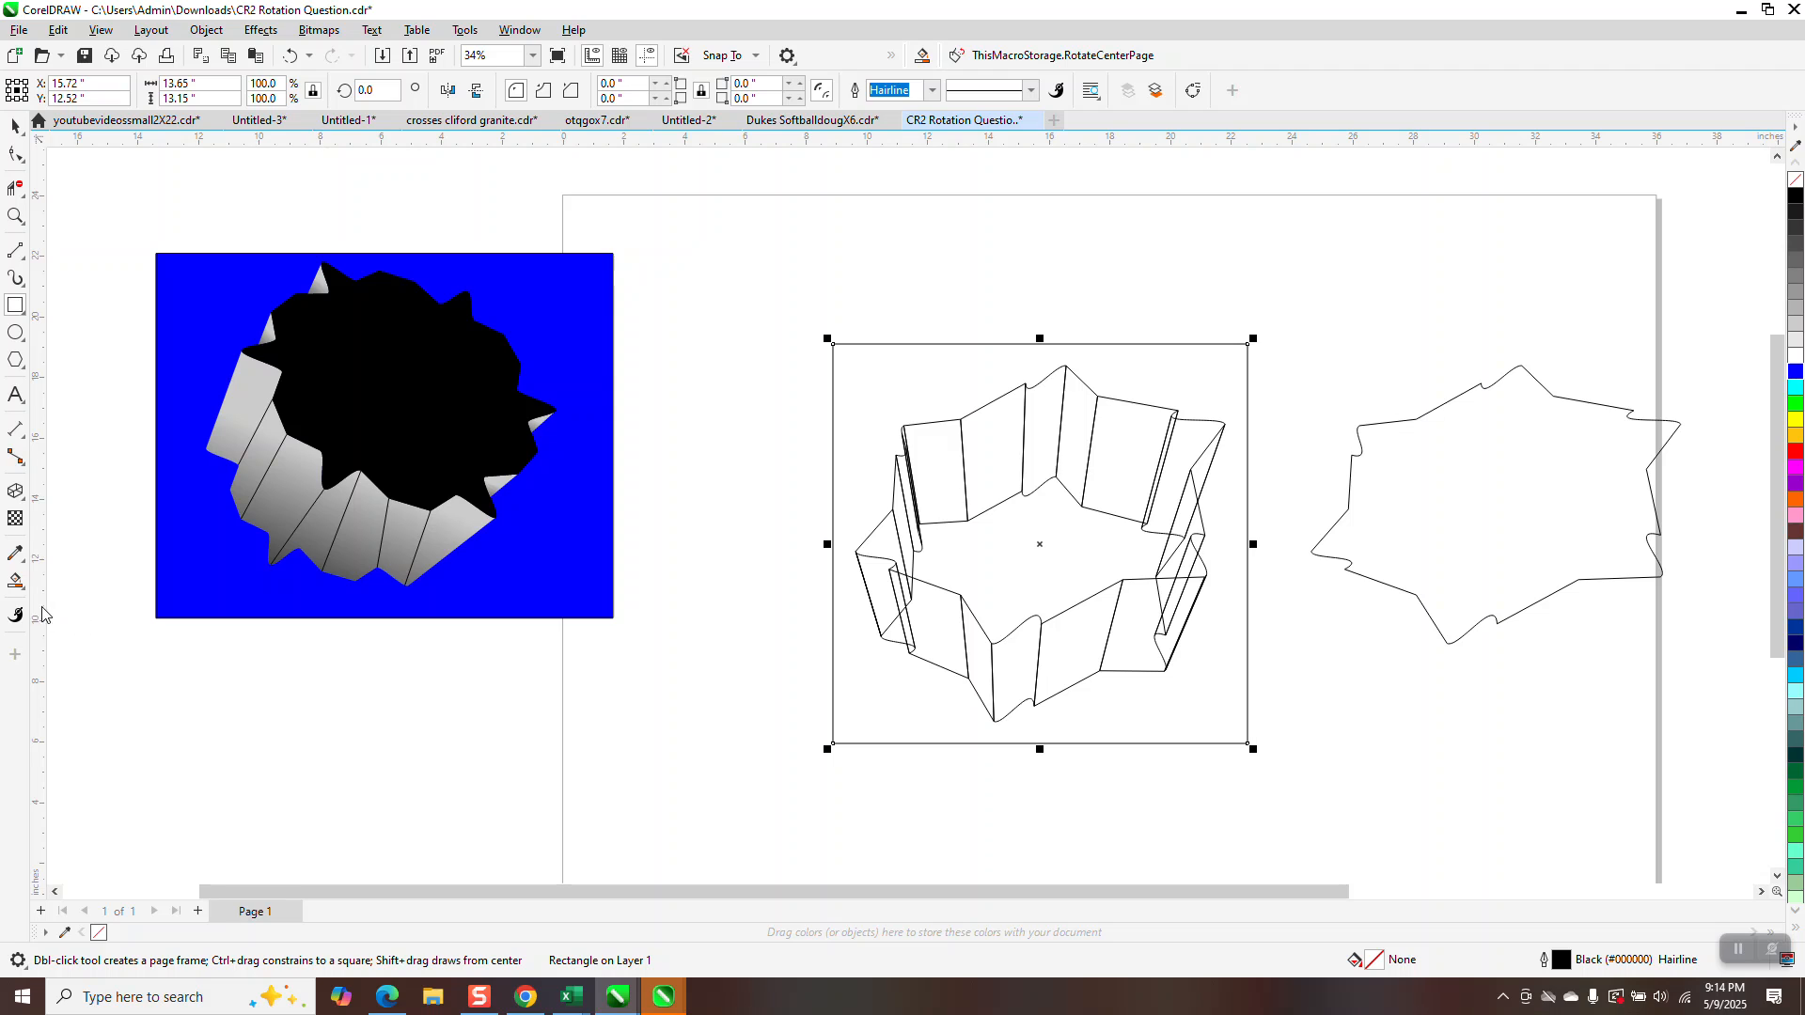
click(17, 583)
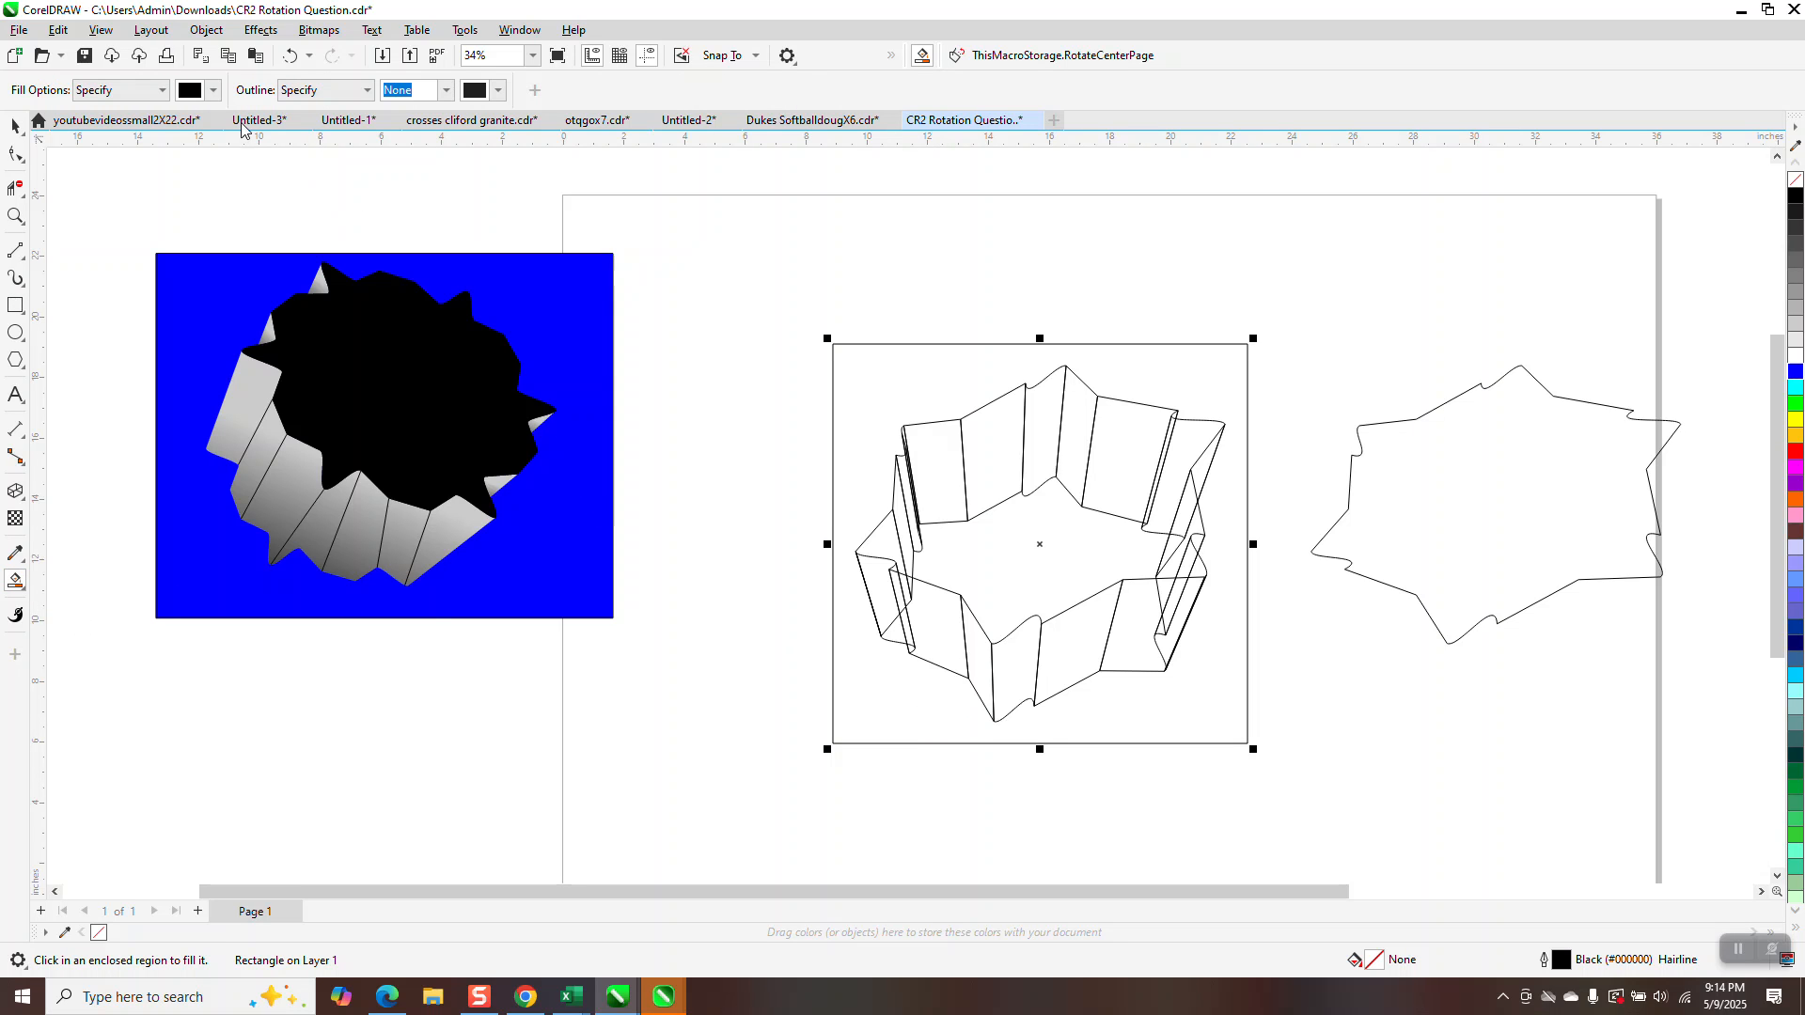
click(213, 90)
click(204, 230)
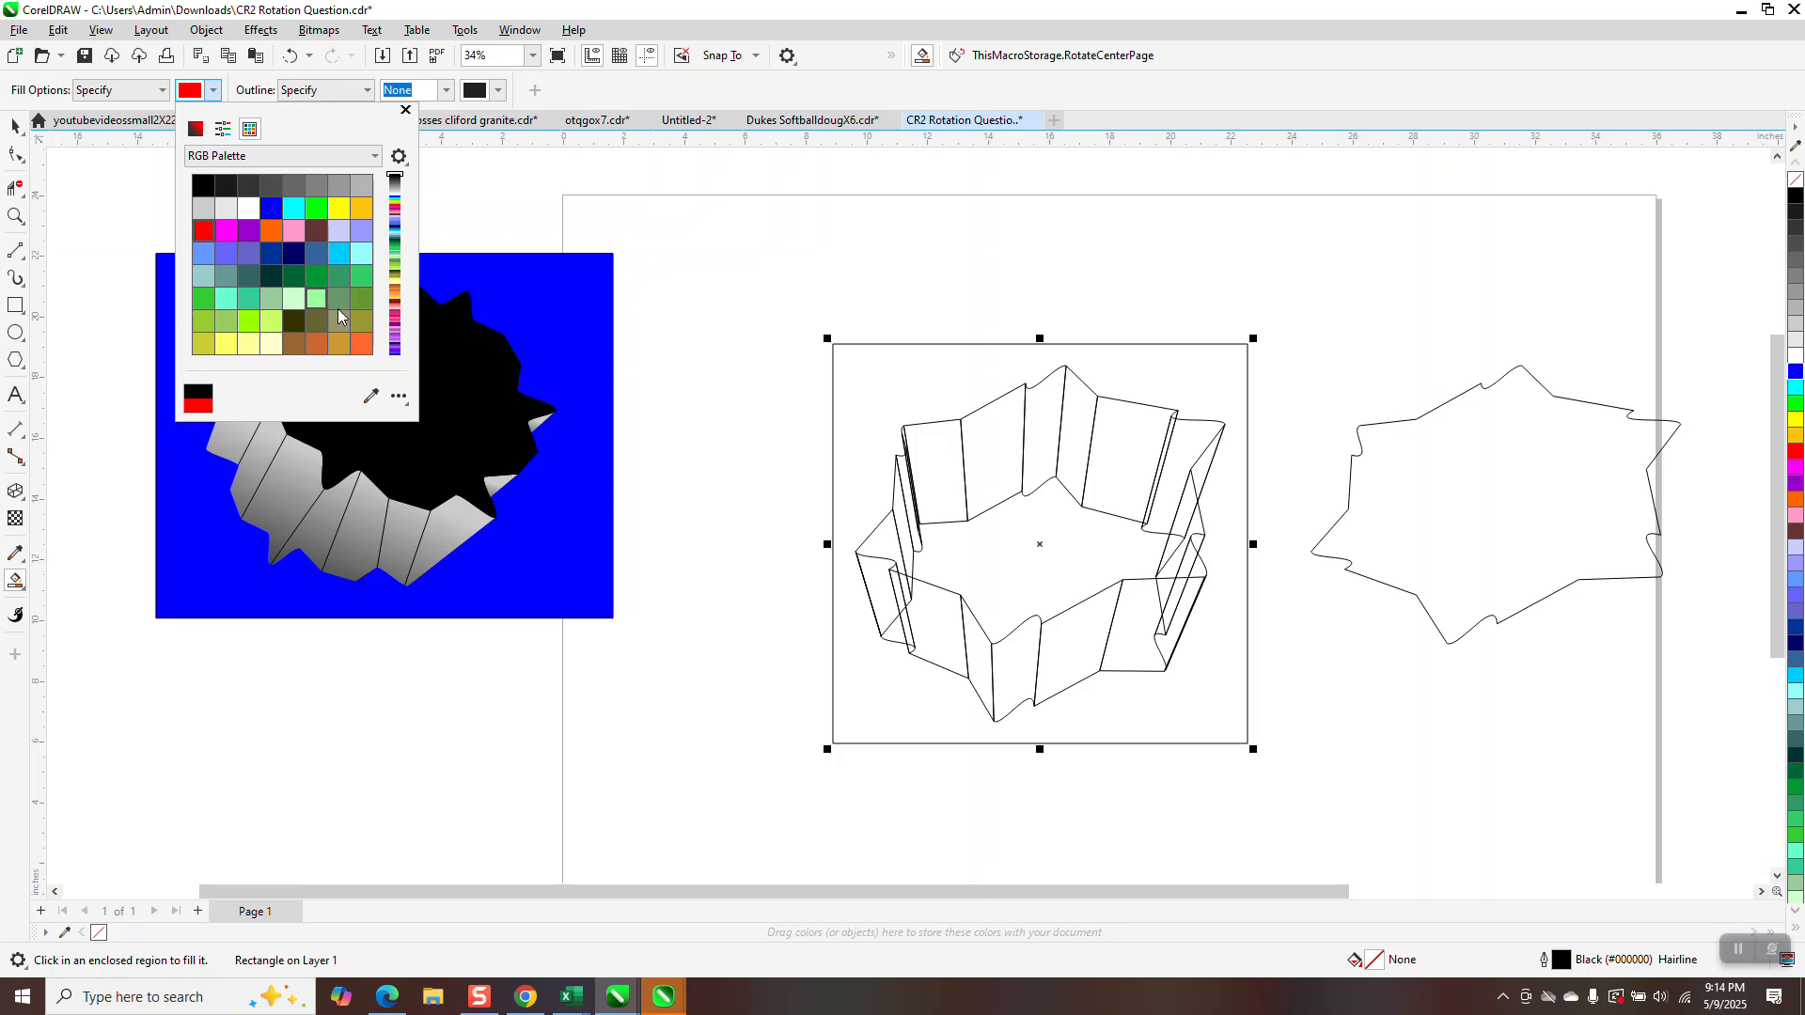
click(857, 701)
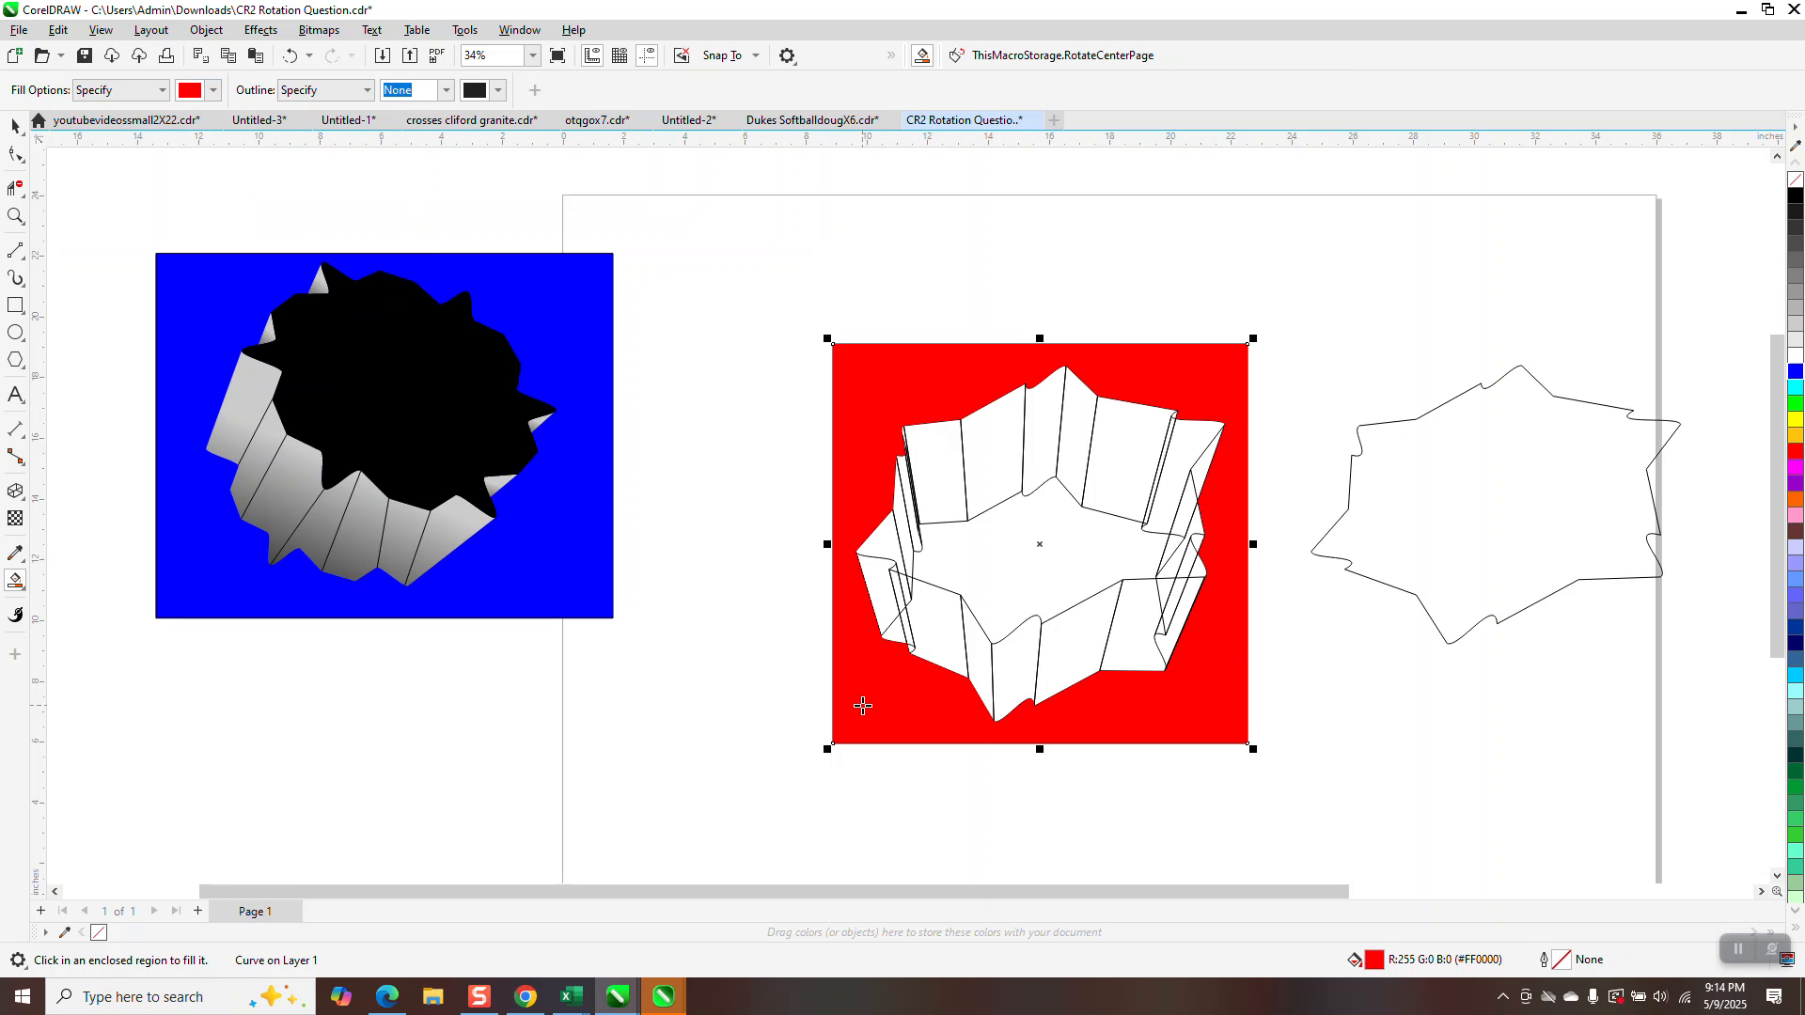
Step: Nudge the red shape 15 inches right over the face outline, and move both together another 15 inches right
scroll(710, 667, down, 1)
key(shift+Right)
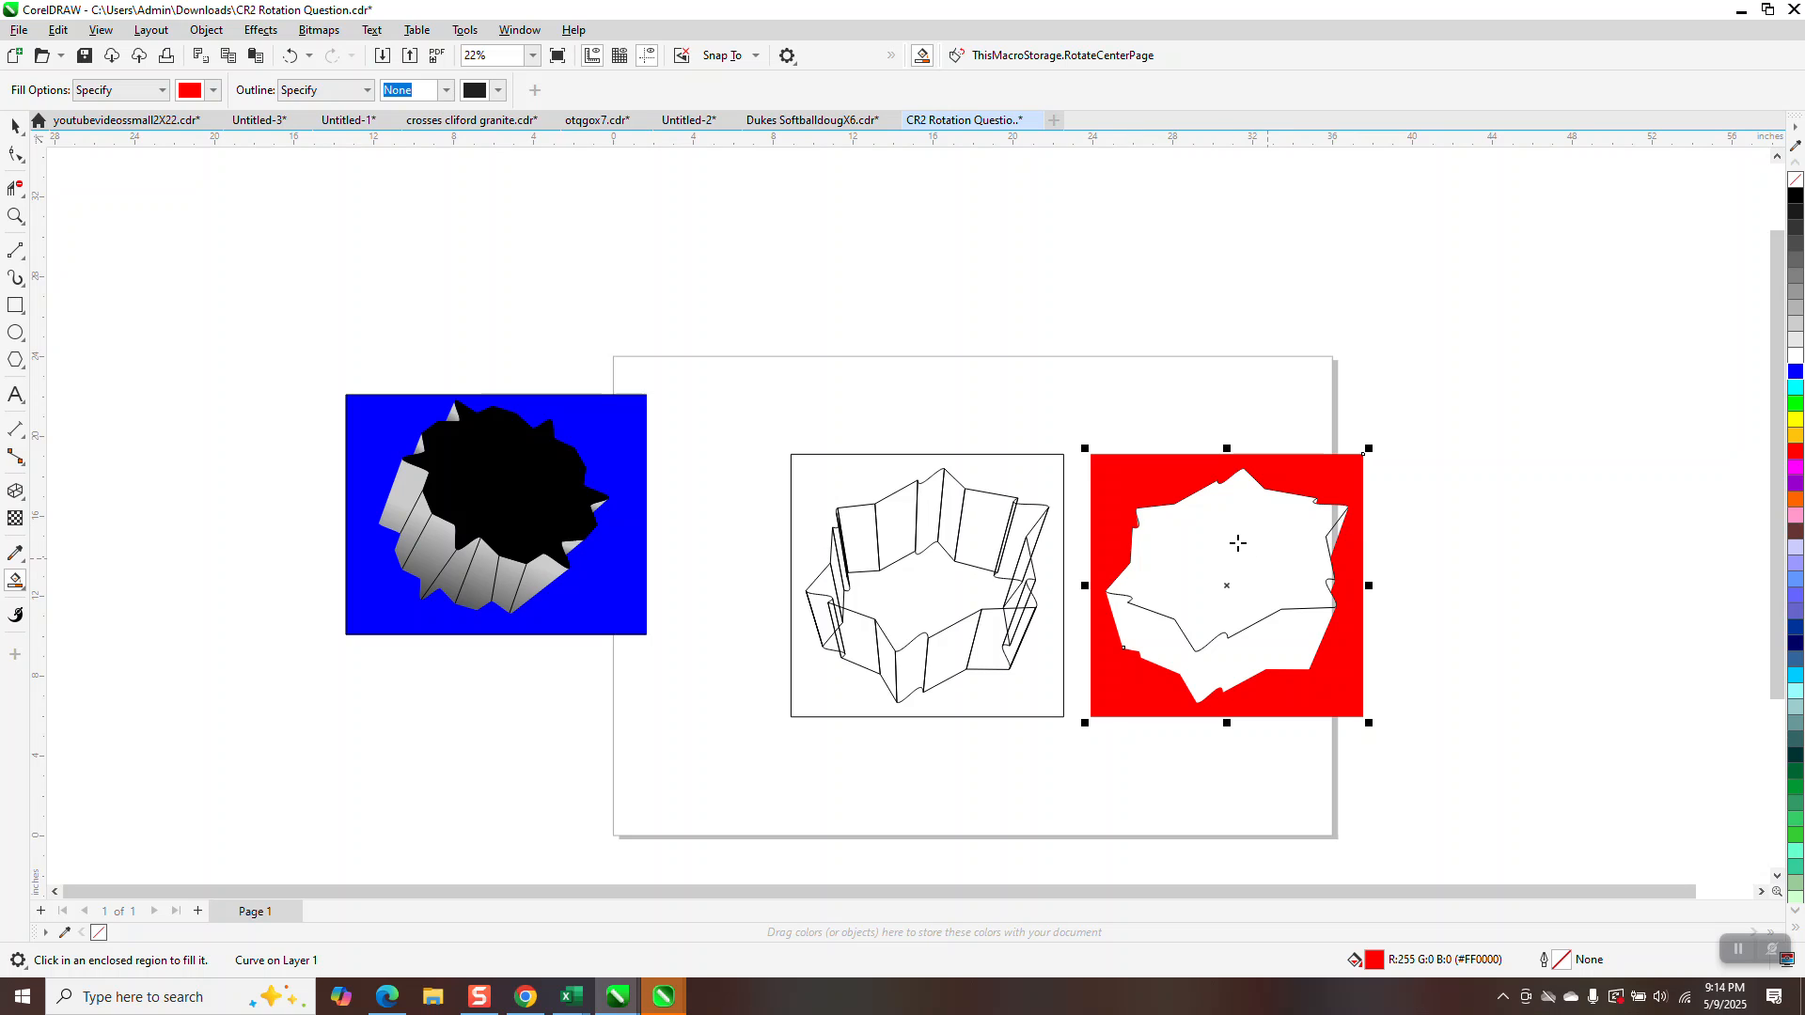
click(15, 125)
drag(1054, 405, 1414, 761)
key(shift+Right)
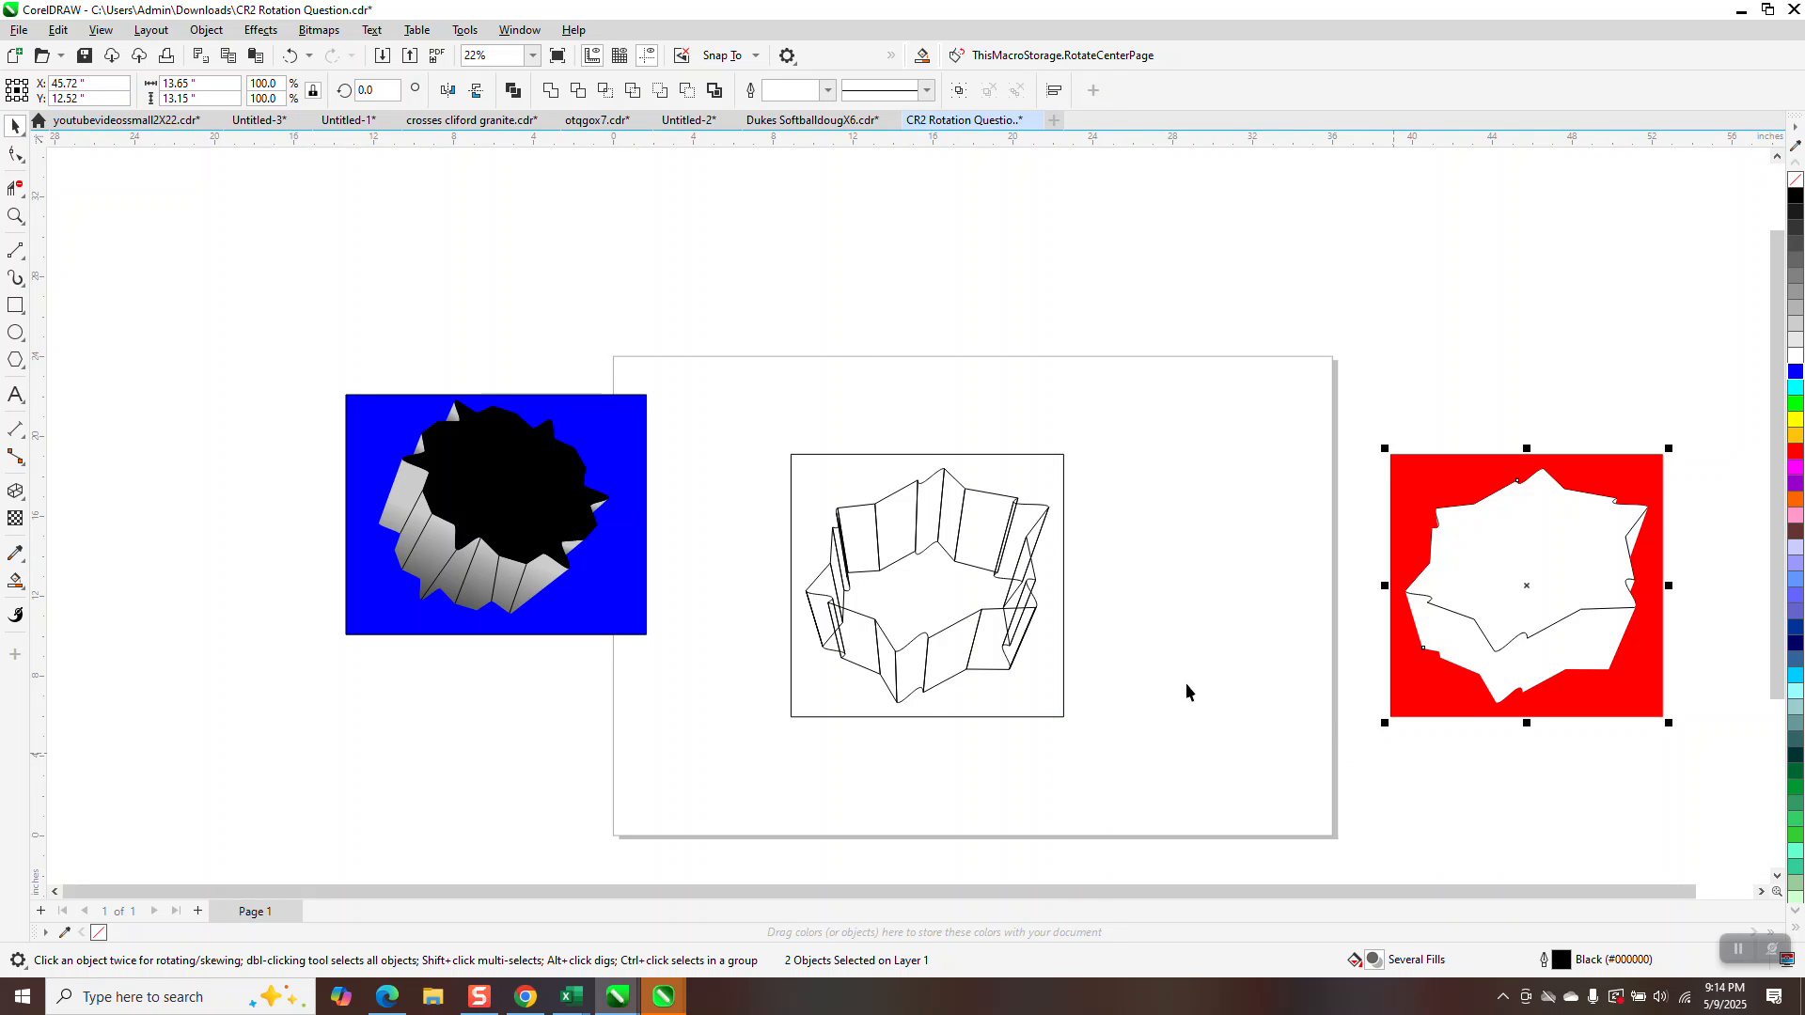
Step: Fill the side-wall areas between the red shape and the face outline with gray #808080, including the small gaps on the right
scroll(1111, 670, down, 1)
click(15, 216)
drag(1330, 469, 1713, 792)
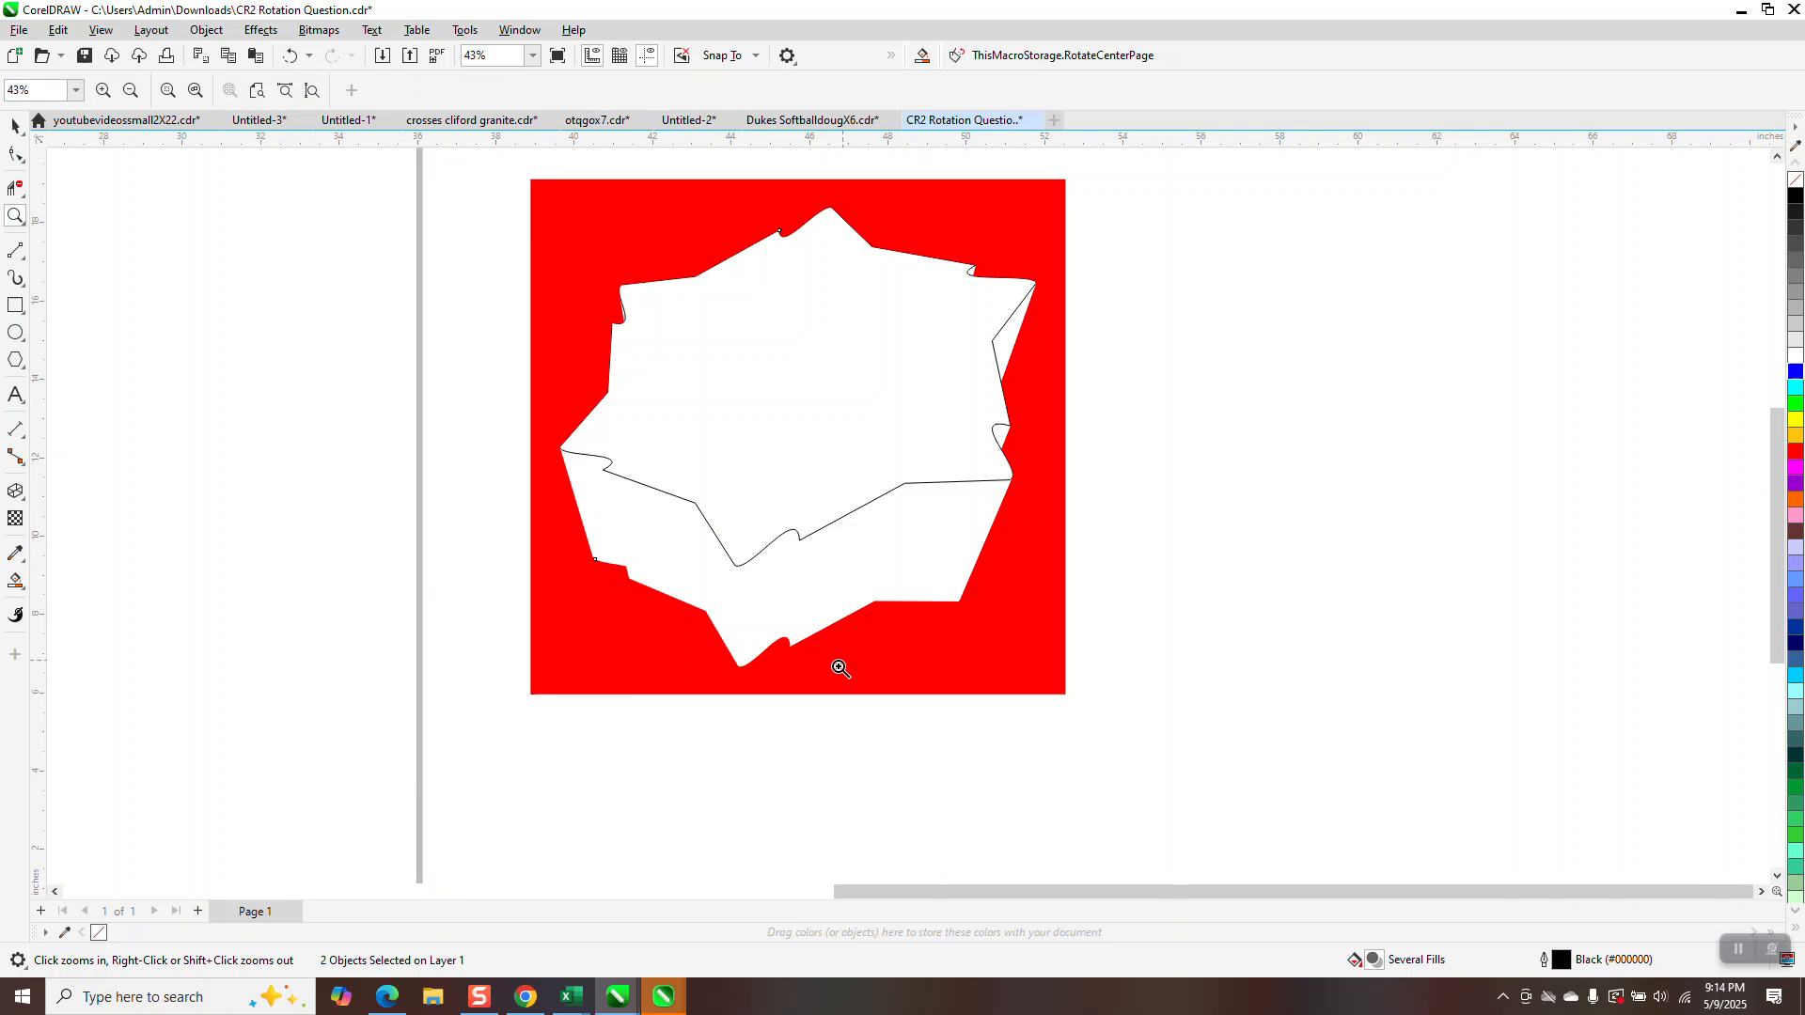
click(16, 581)
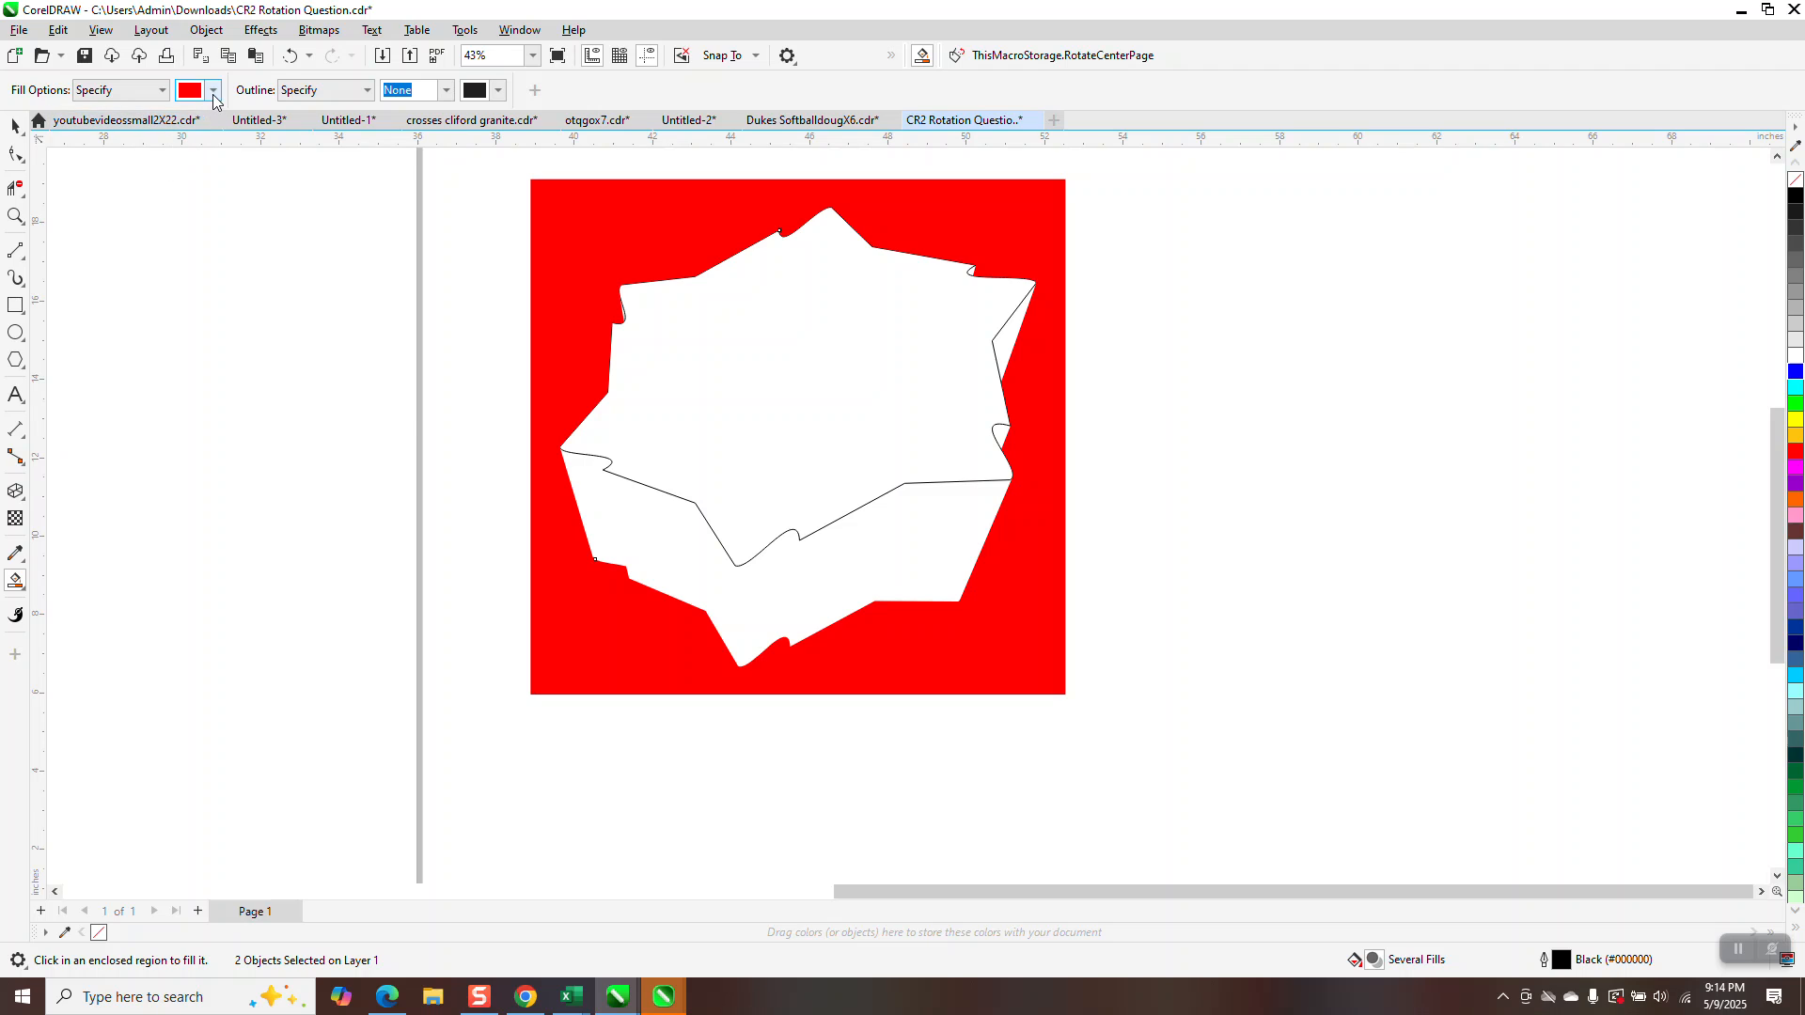
click(213, 91)
click(316, 186)
click(759, 587)
click(757, 587)
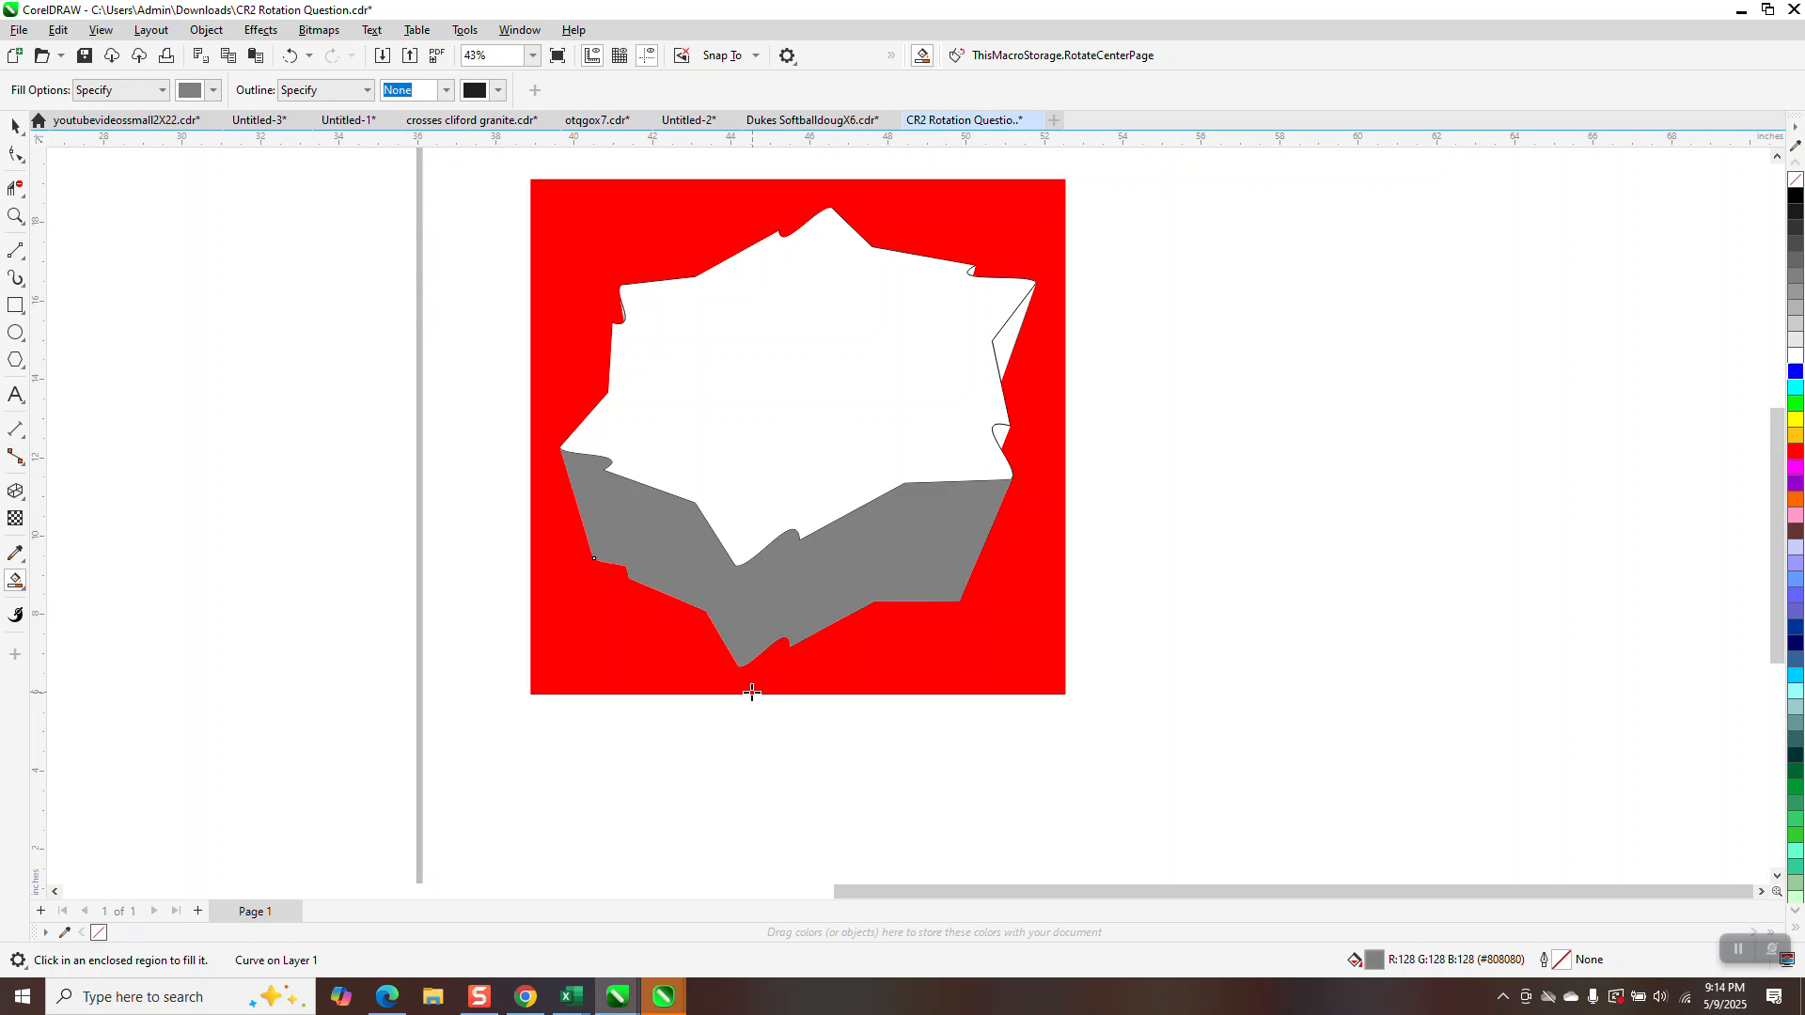
click(1001, 432)
click(1009, 344)
click(971, 271)
Step: Delete the red shape surrounding the gray side walls
click(15, 125)
click(594, 211)
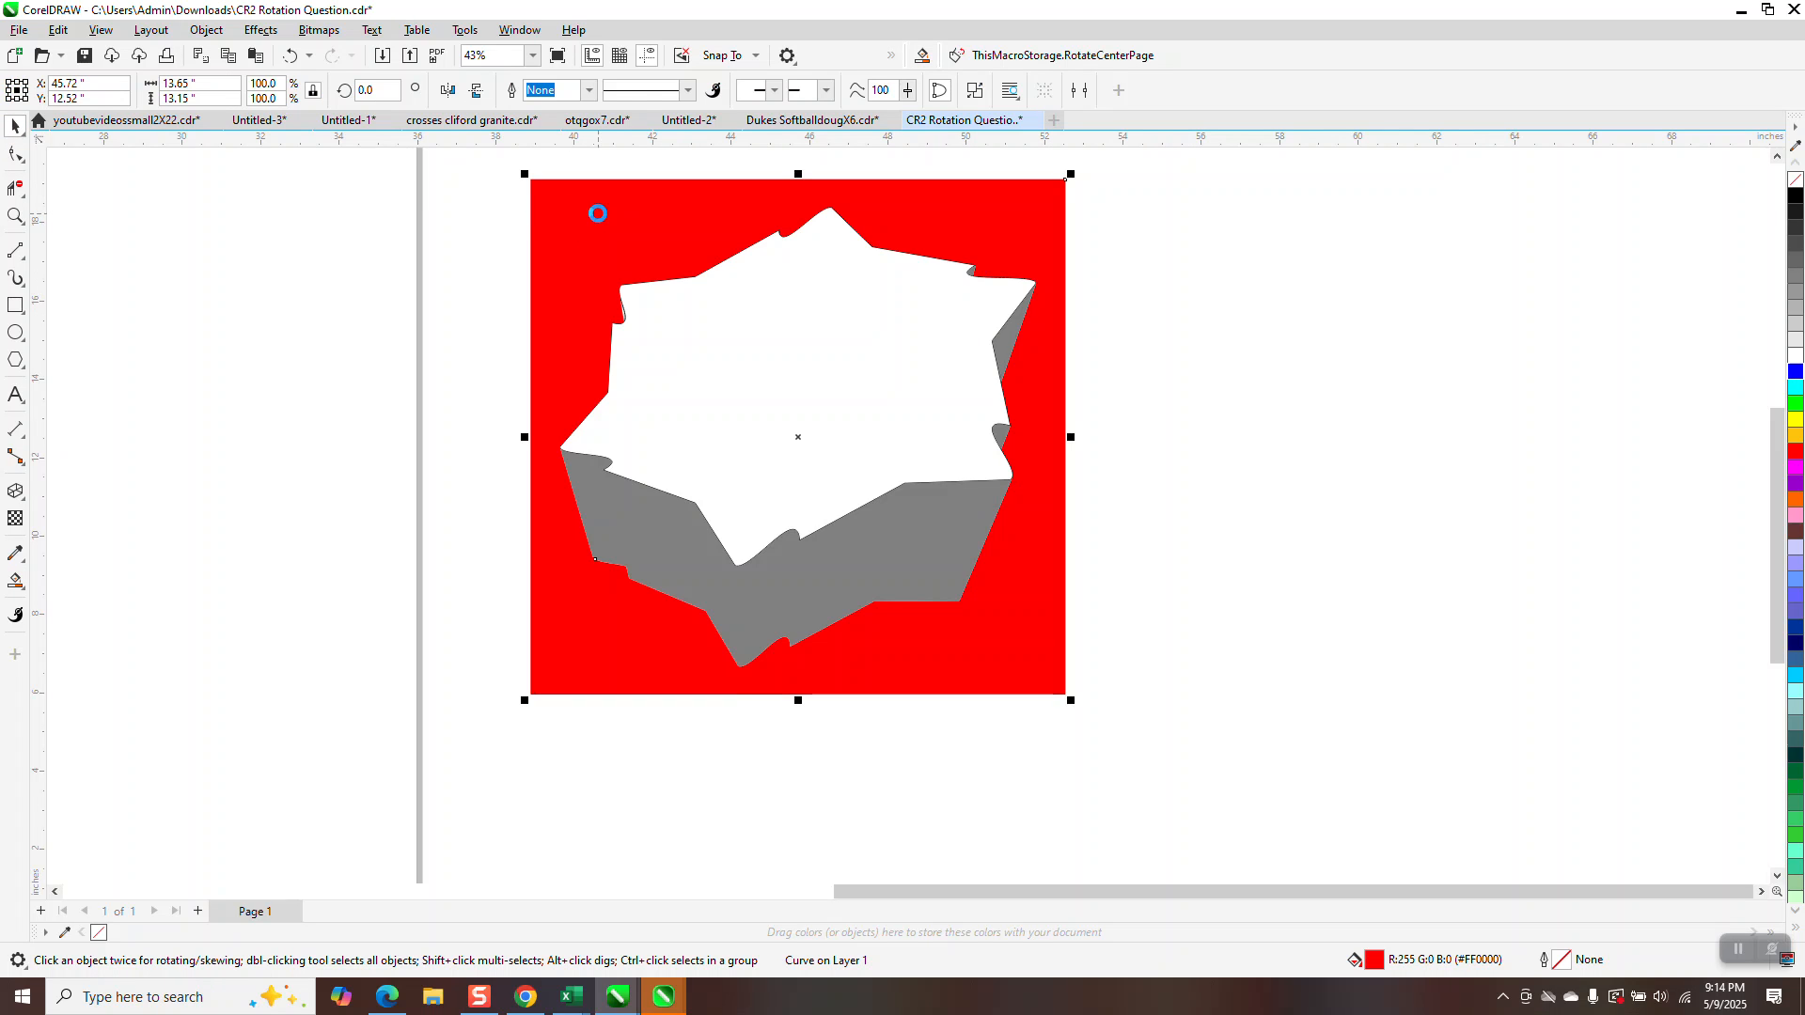
key(Delete)
Step: Fill the star-shaped face outline with black
click(753, 335)
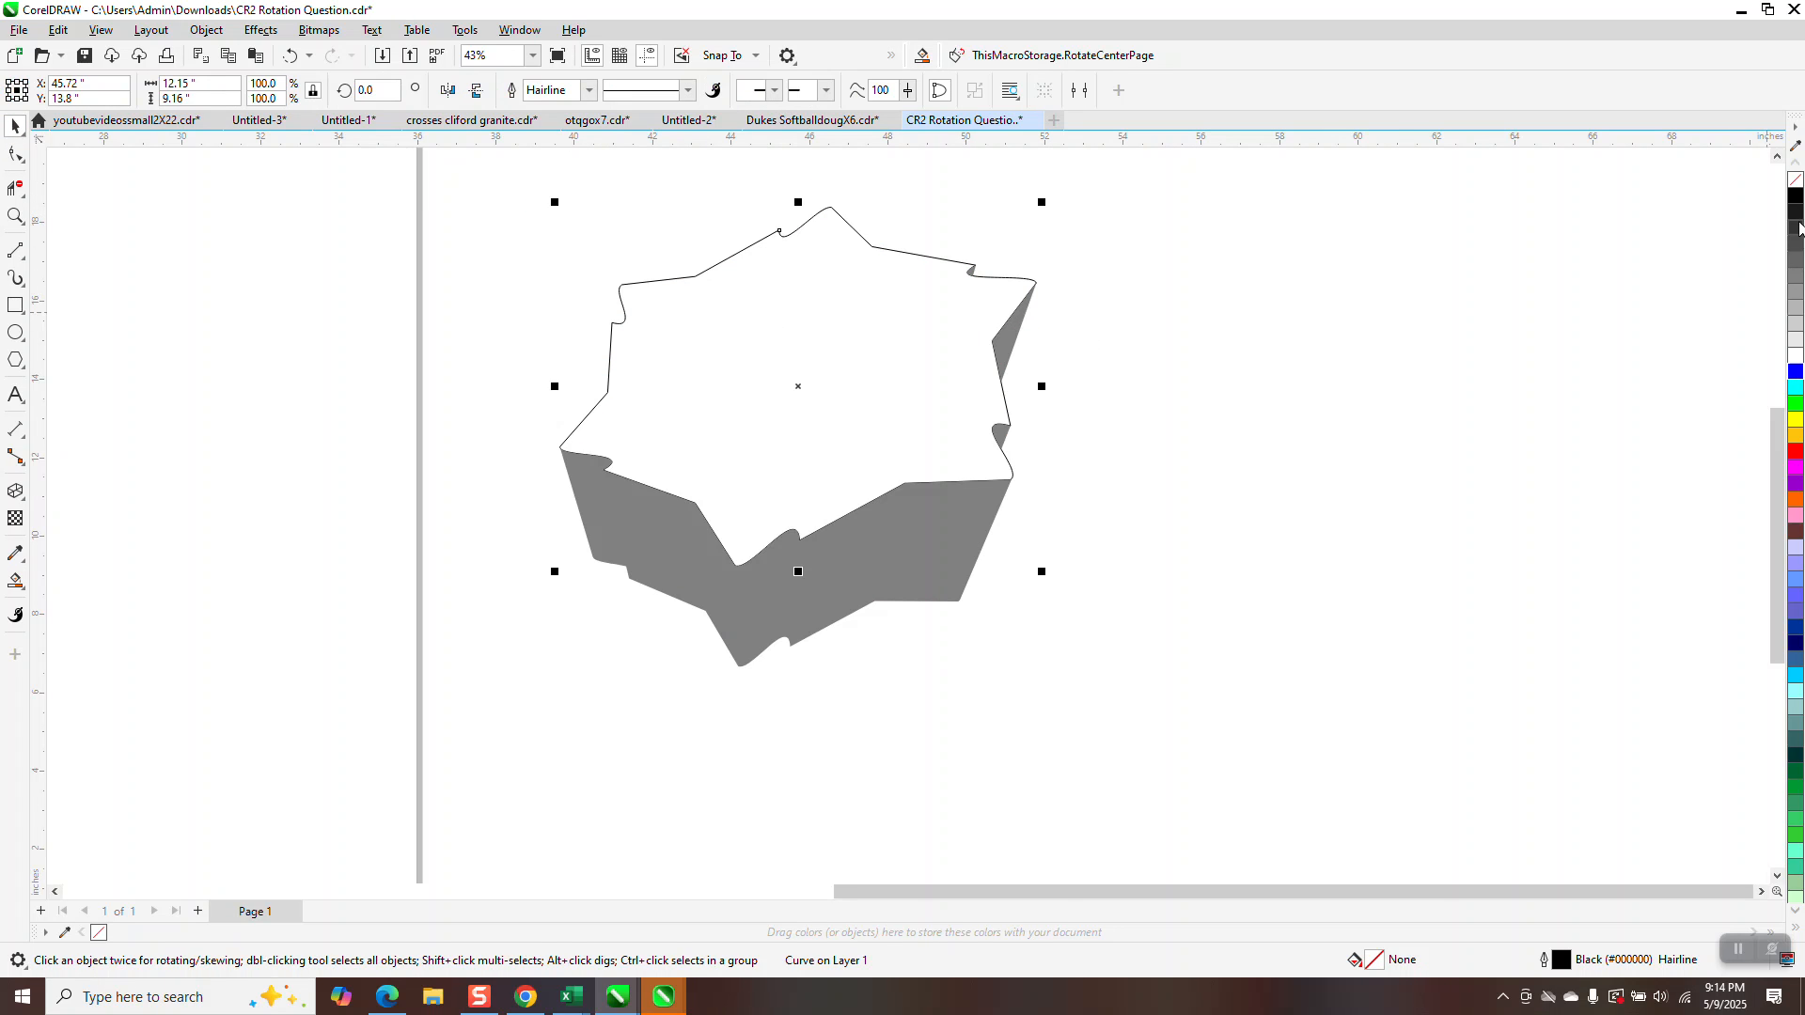
click(1795, 197)
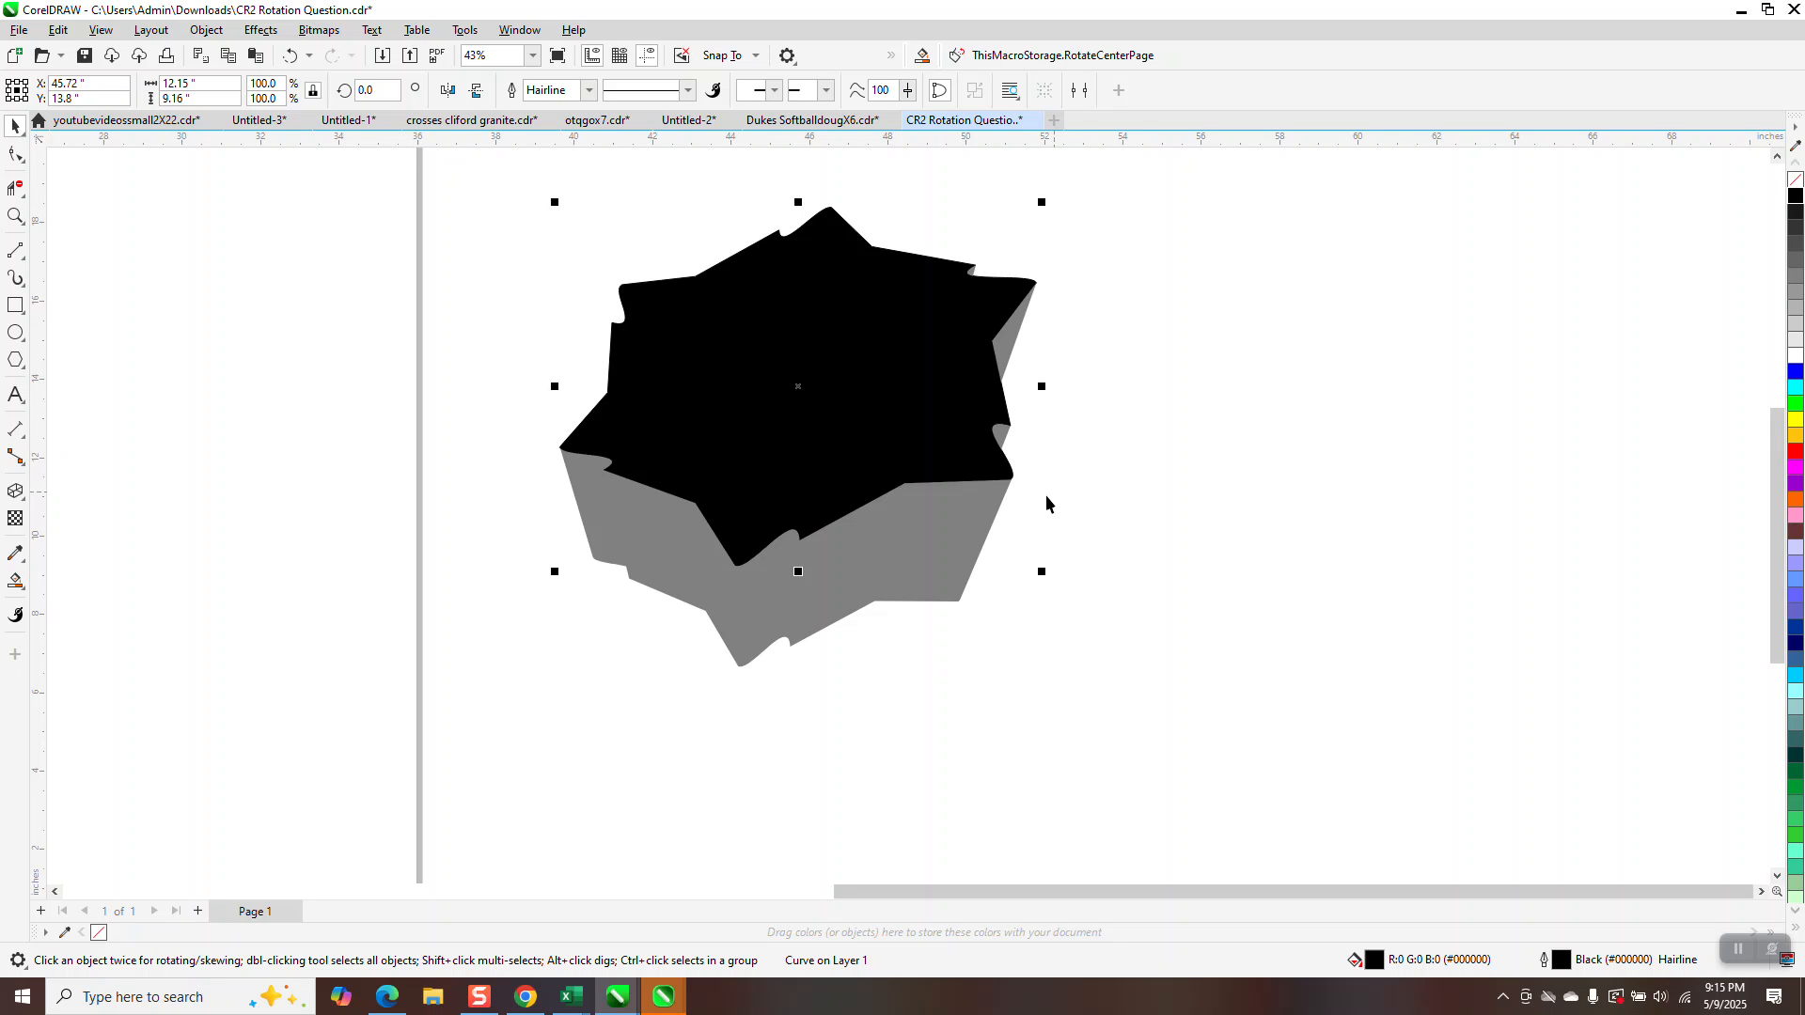
click(1092, 473)
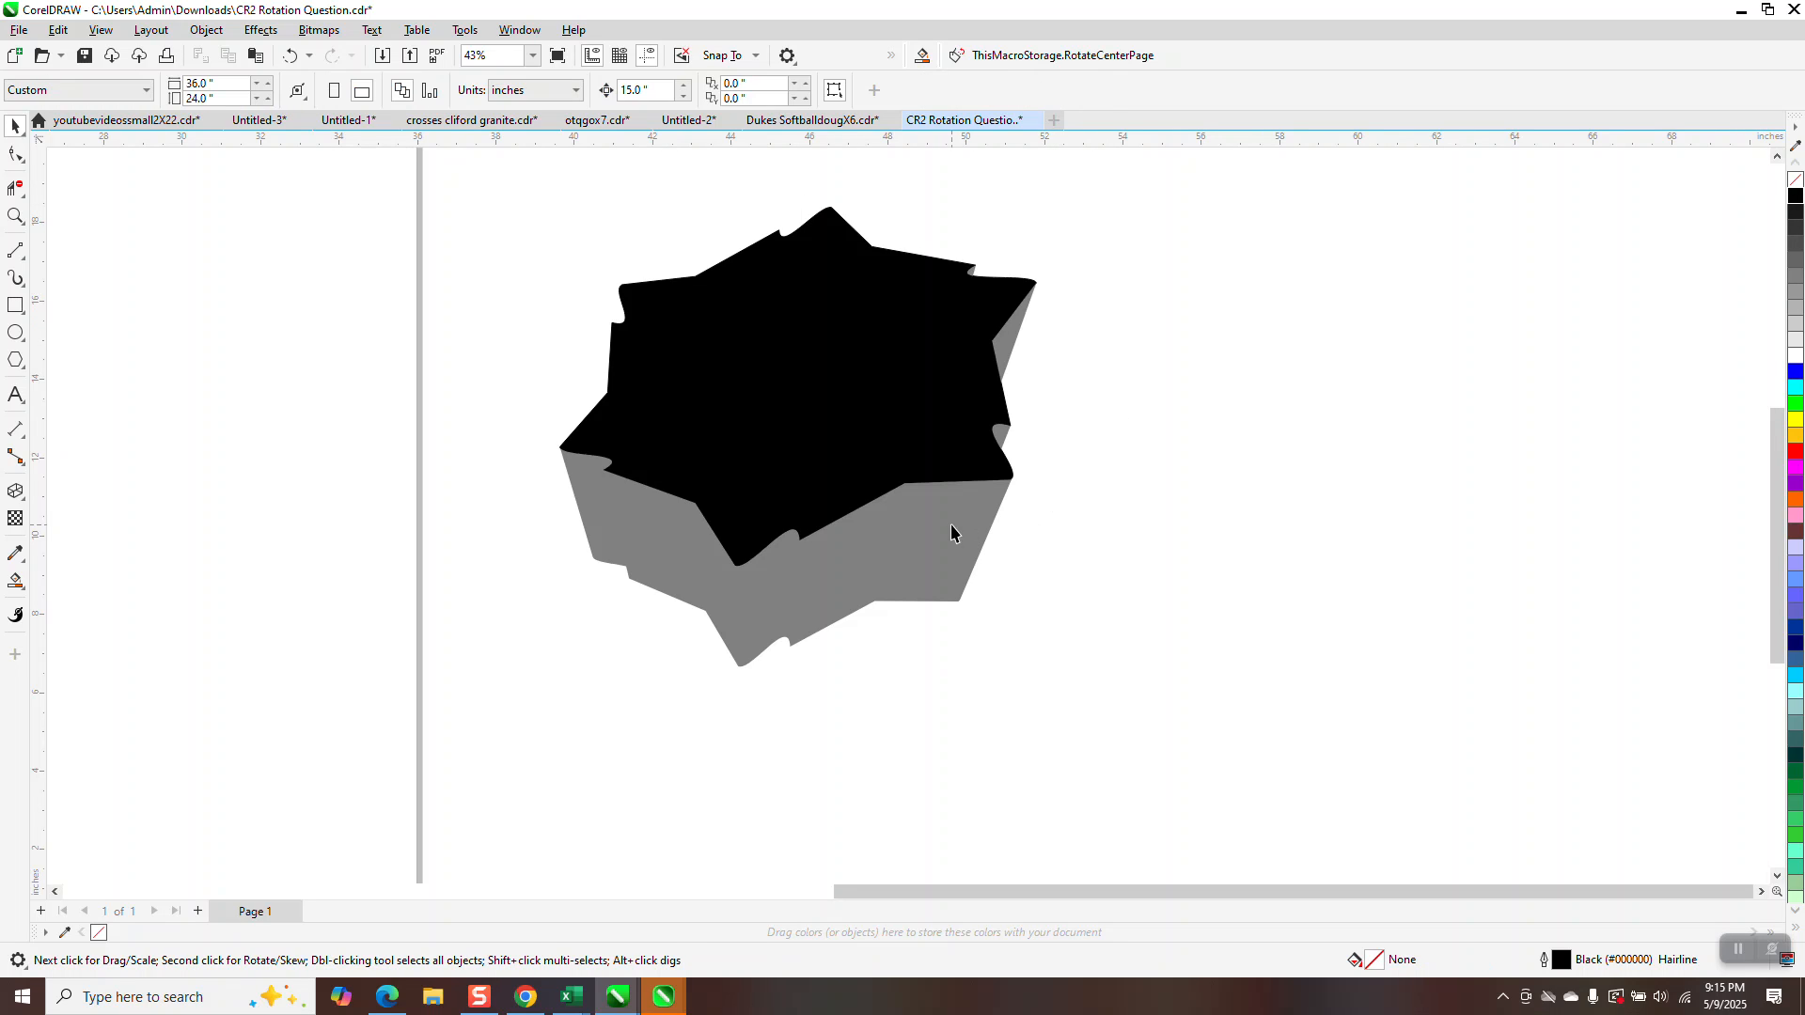
Step: Apply a linear fountain fill to the large lower side wall, running from gray at its lower tip up to black near the face
click(914, 562)
click(24, 594)
click(56, 577)
drag(728, 632, 744, 502)
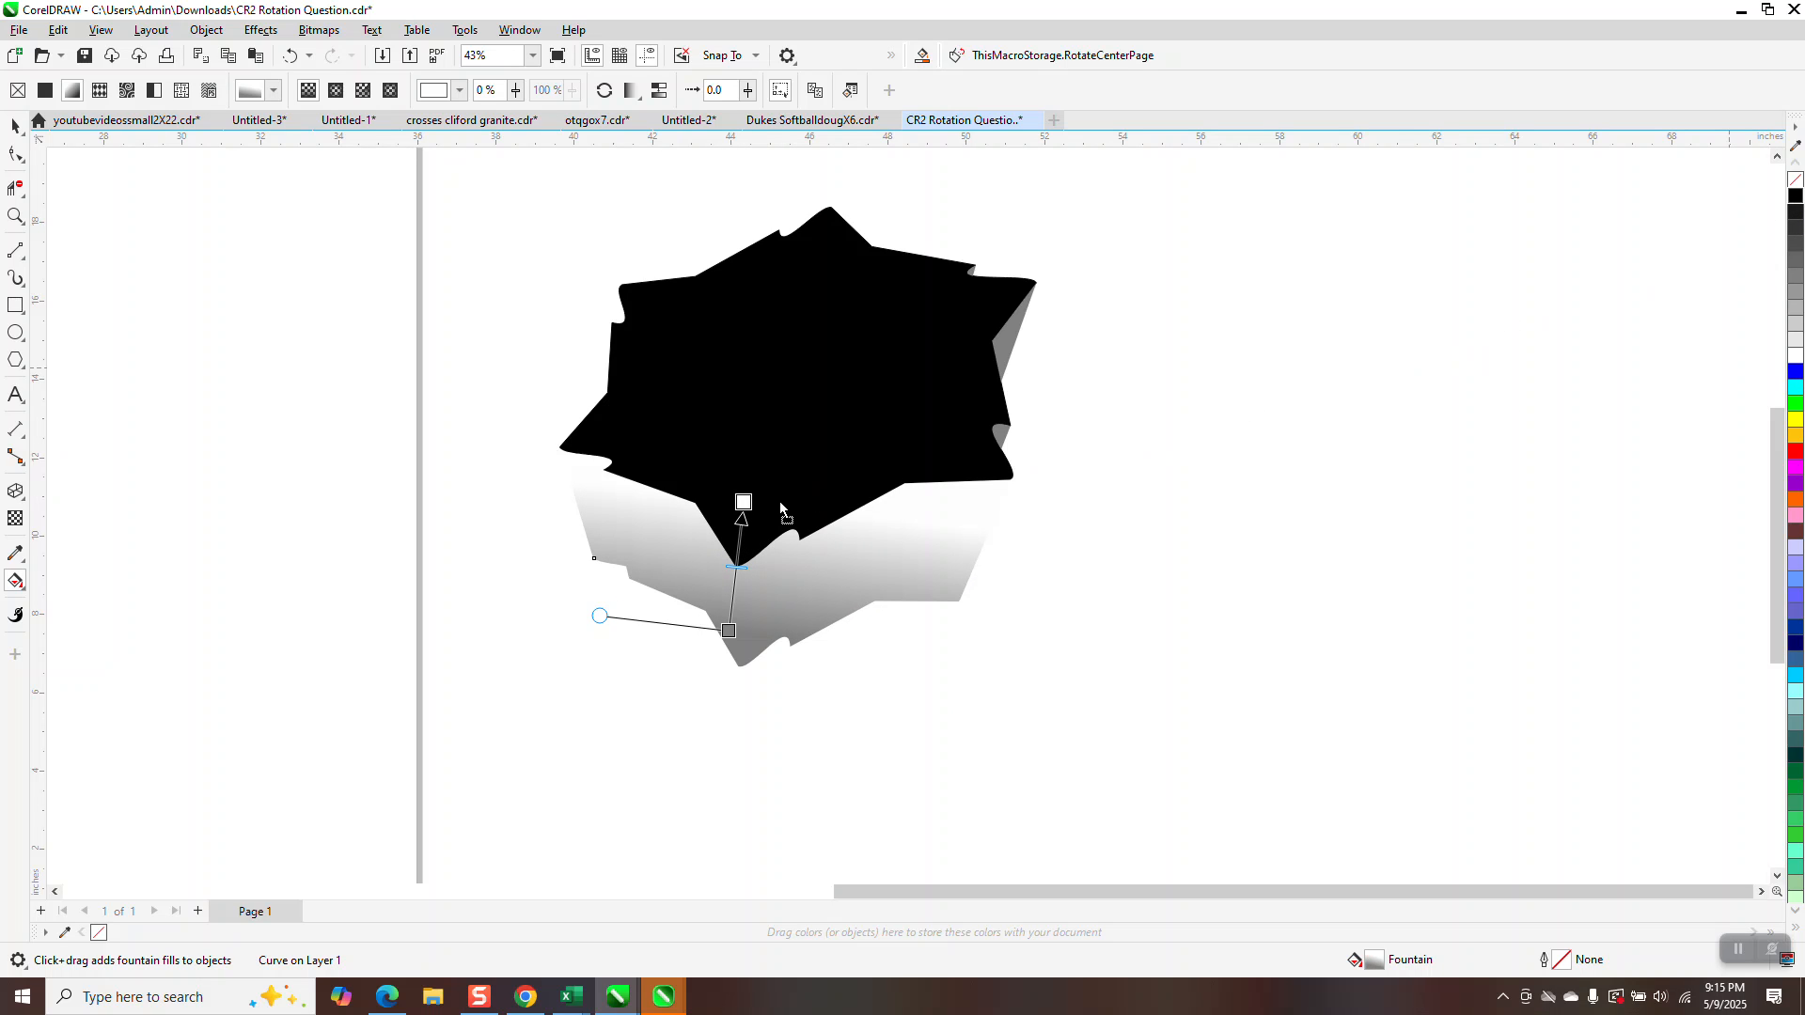
drag(750, 508, 748, 509)
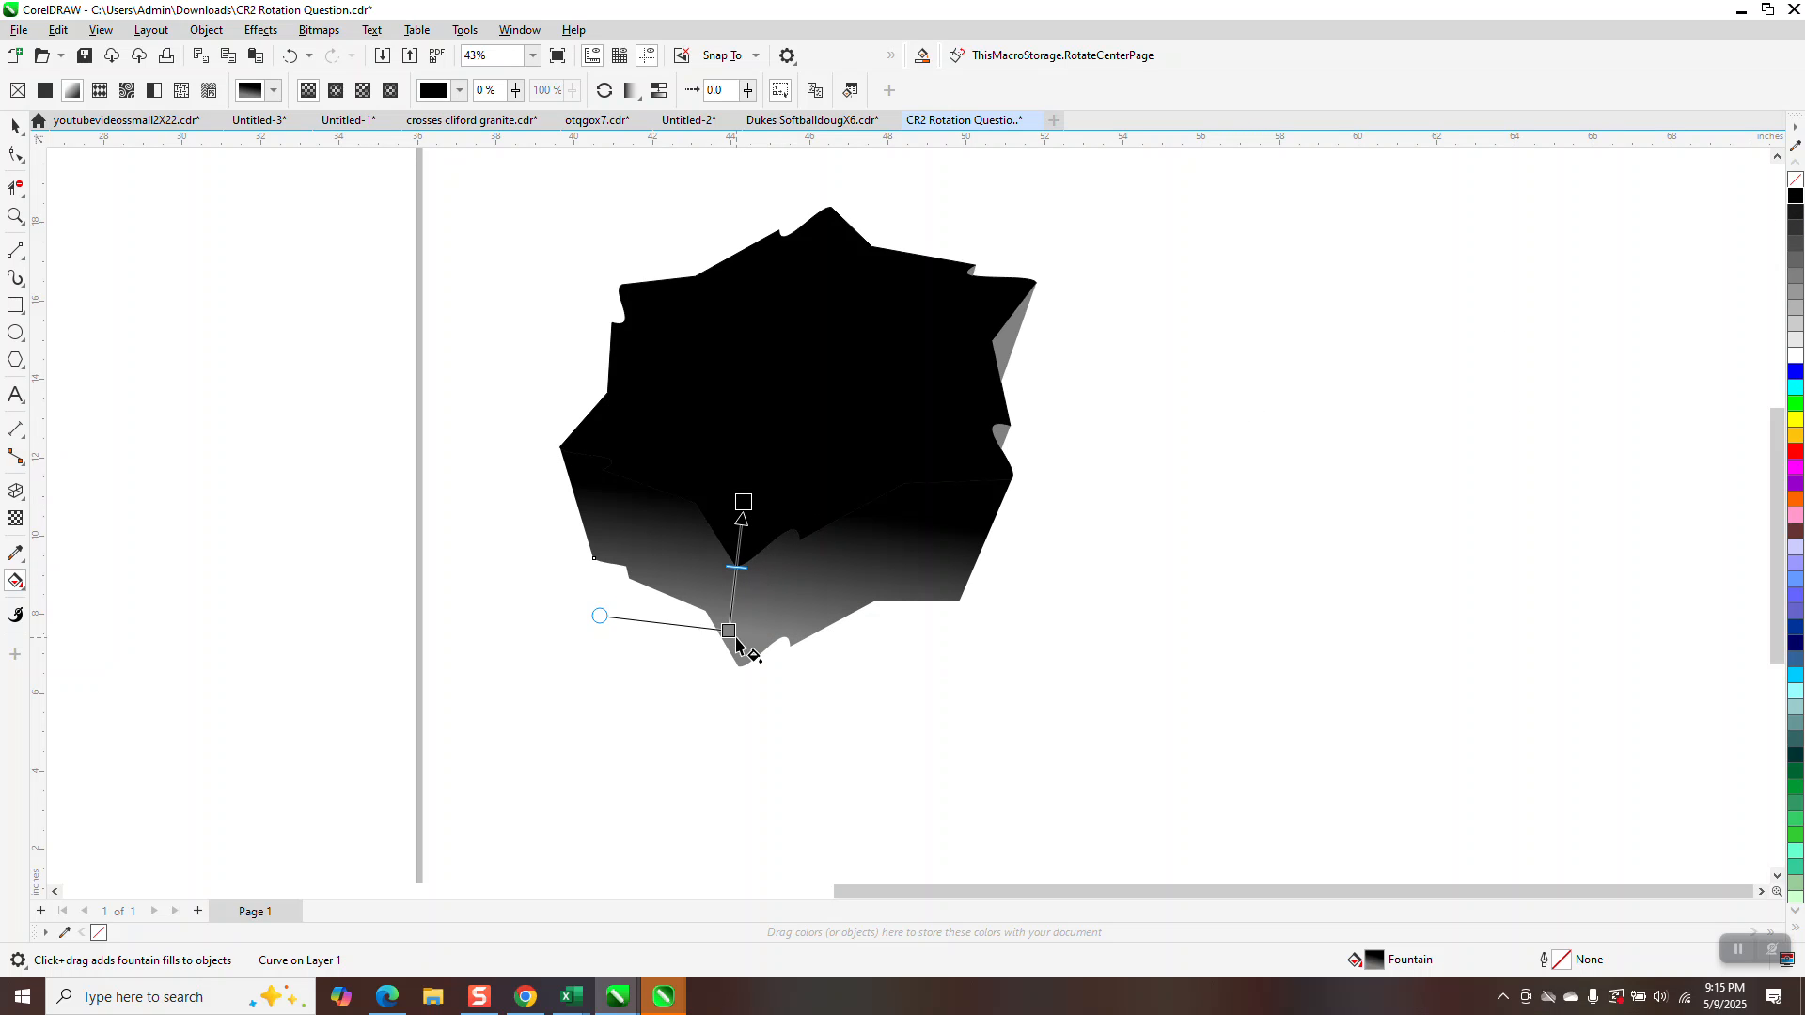
Step: Adjust the side-wall gradient by shifting its gray start upward and extending its black end up into the middle of the face
drag(727, 631, 743, 584)
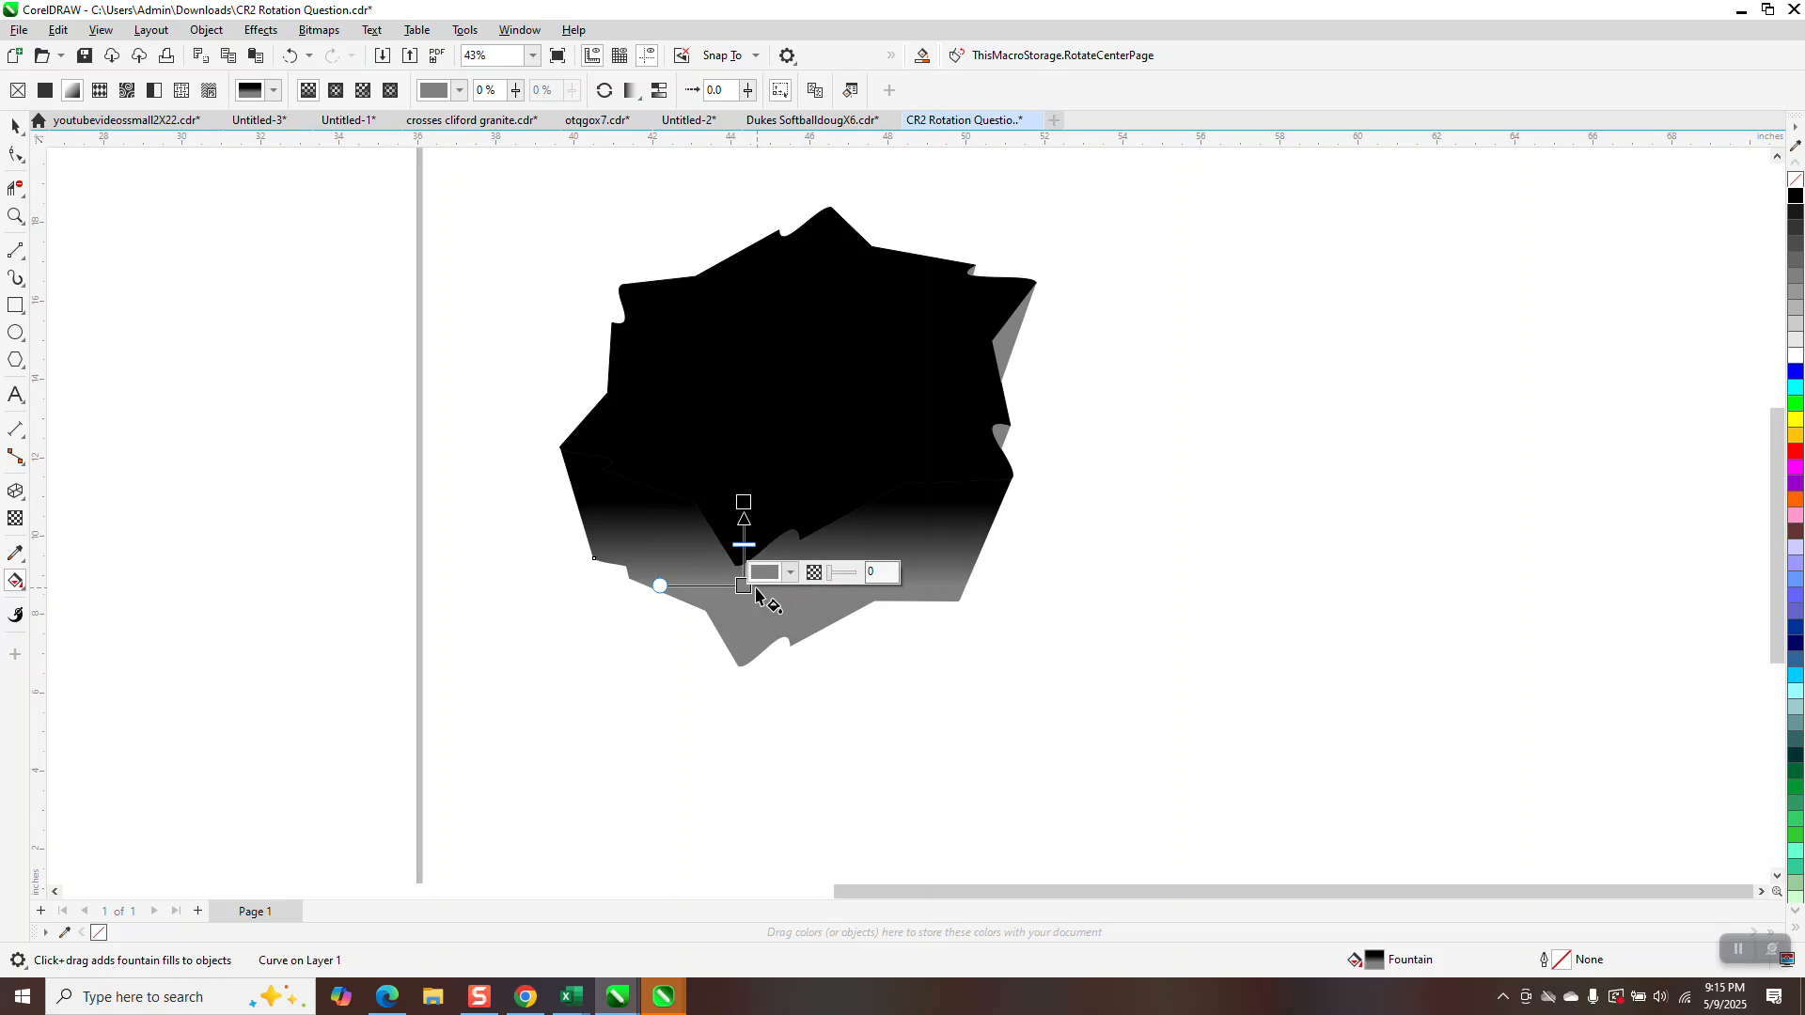
drag(741, 512, 748, 412)
mouse_move(743, 586)
mouse_down()
mouse_move(742, 624)
mouse_move(746, 585)
mouse_up()
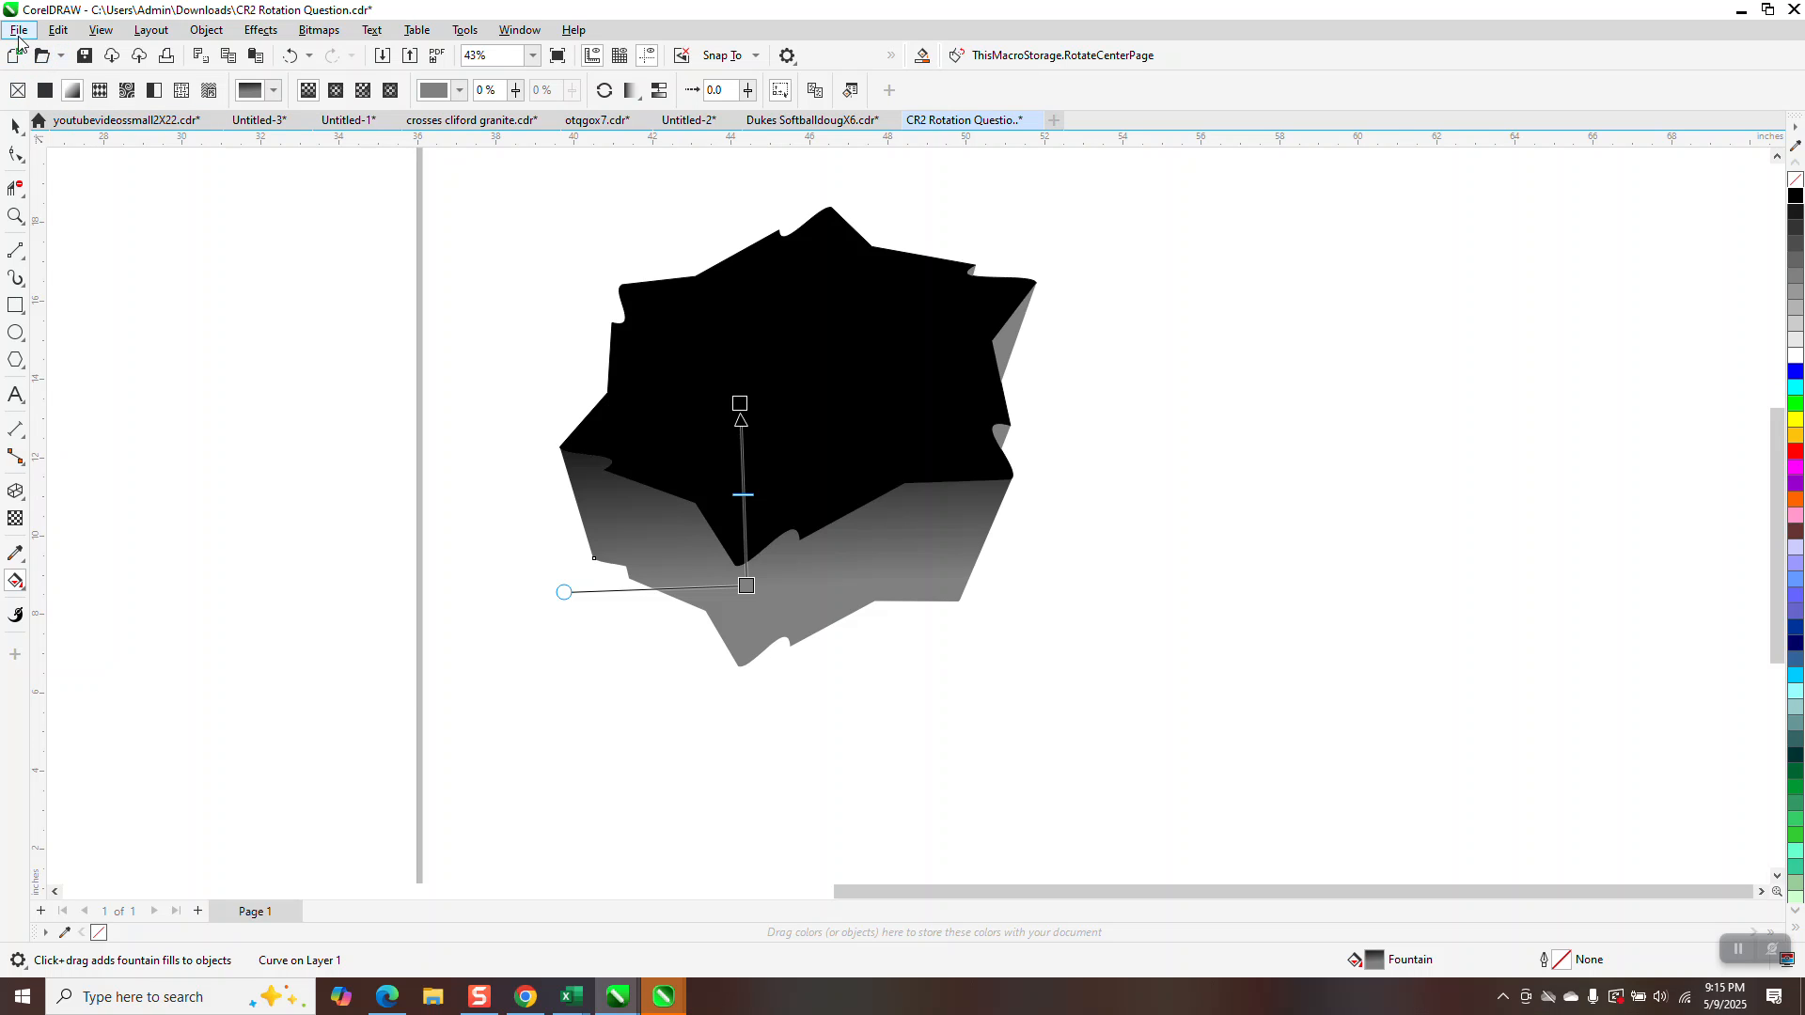
click(252, 198)
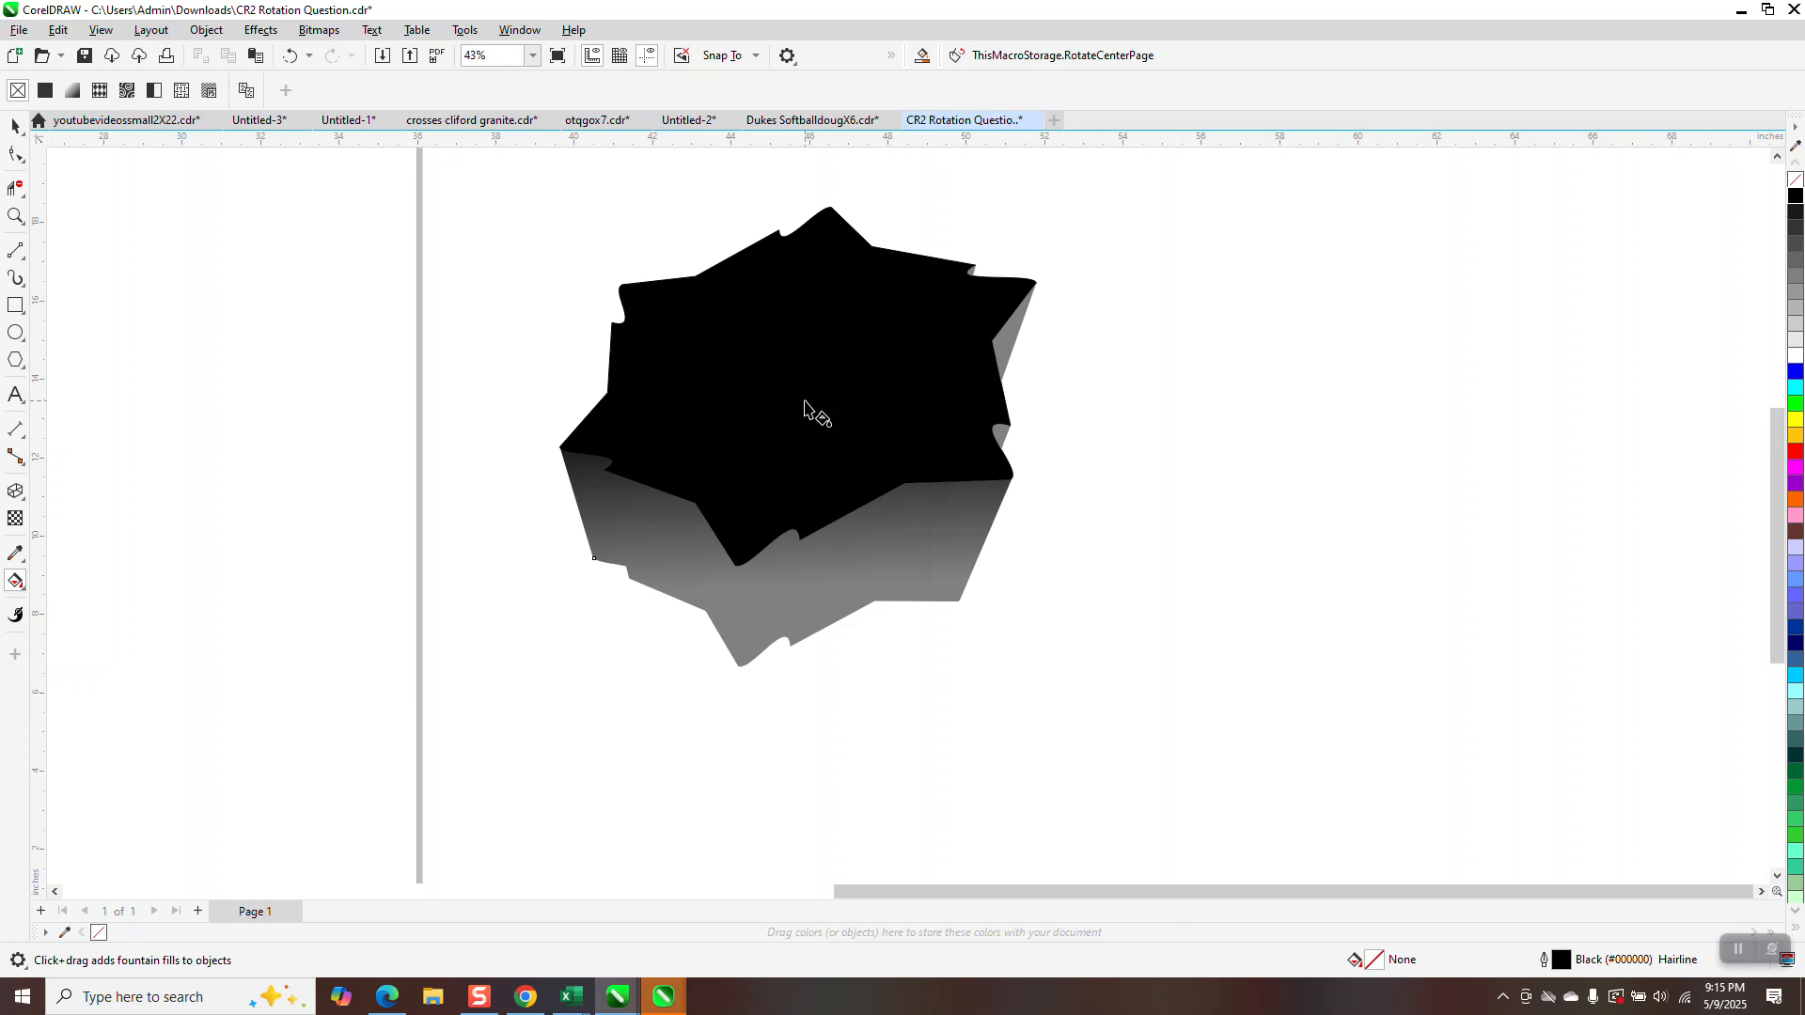
Step: Copy only the fill property from the large side wall to the small gray piece in the face's right-hand notch
click(17, 125)
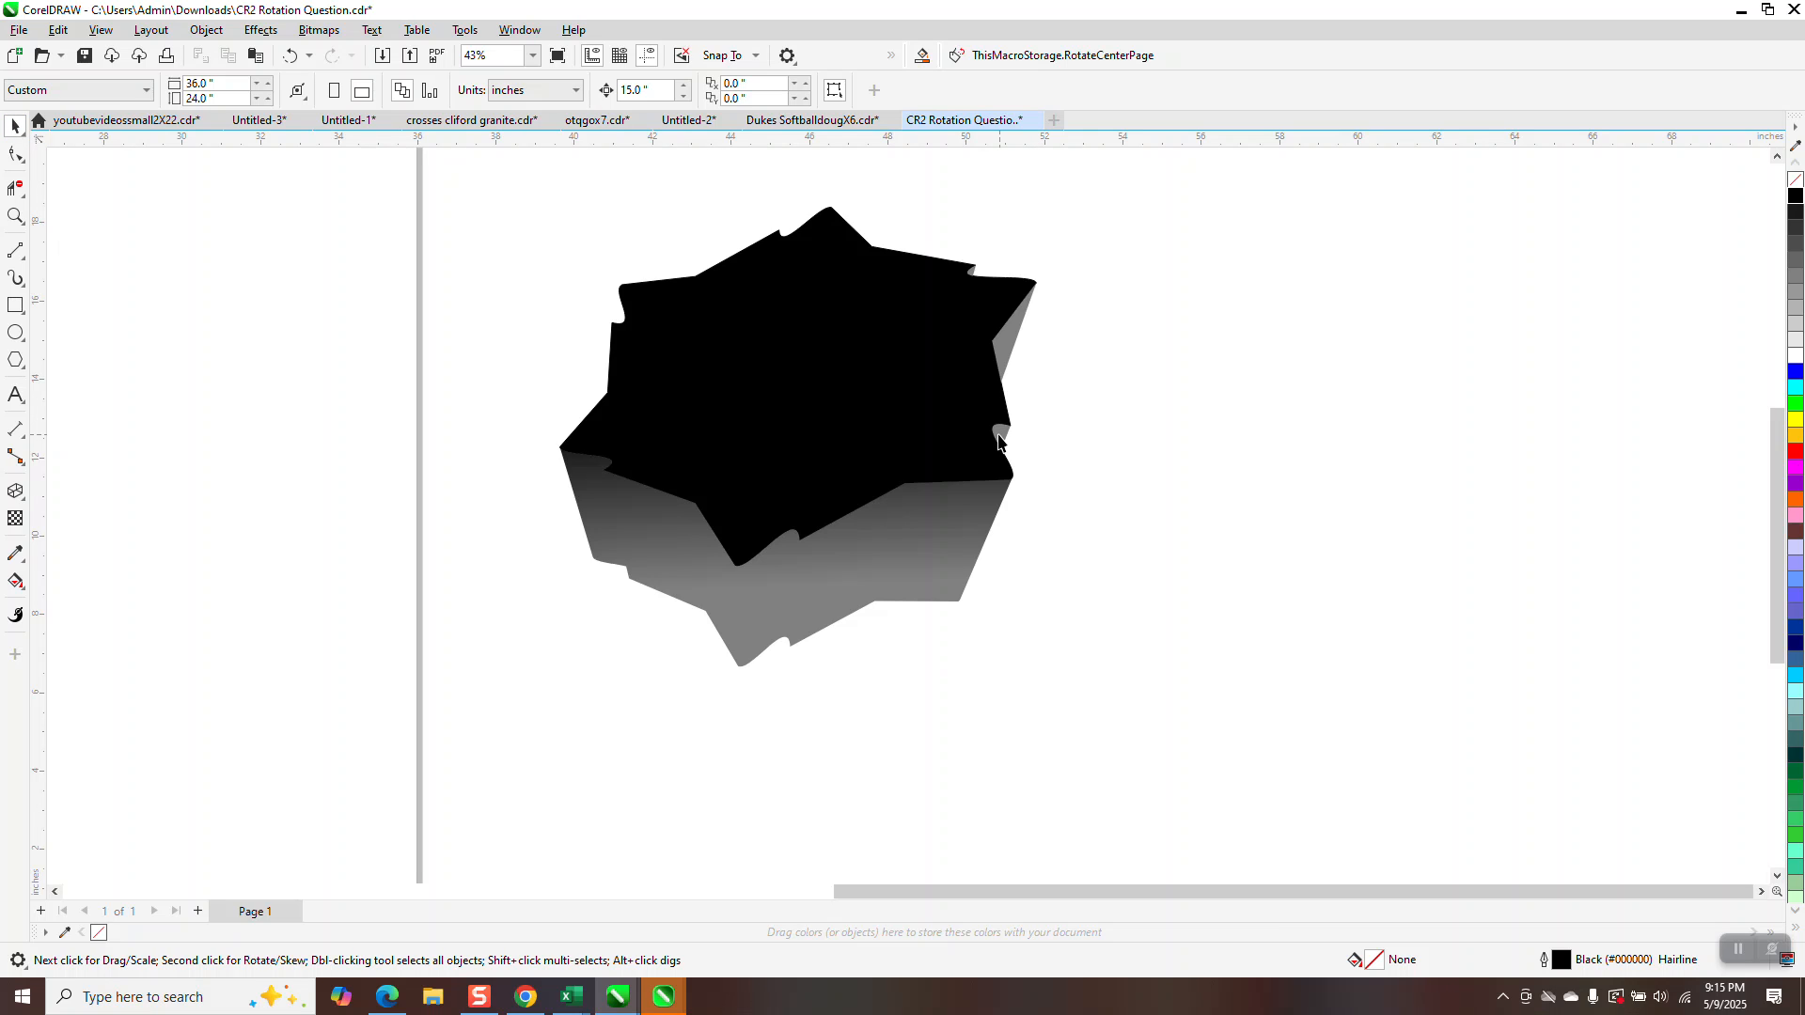
click(1000, 440)
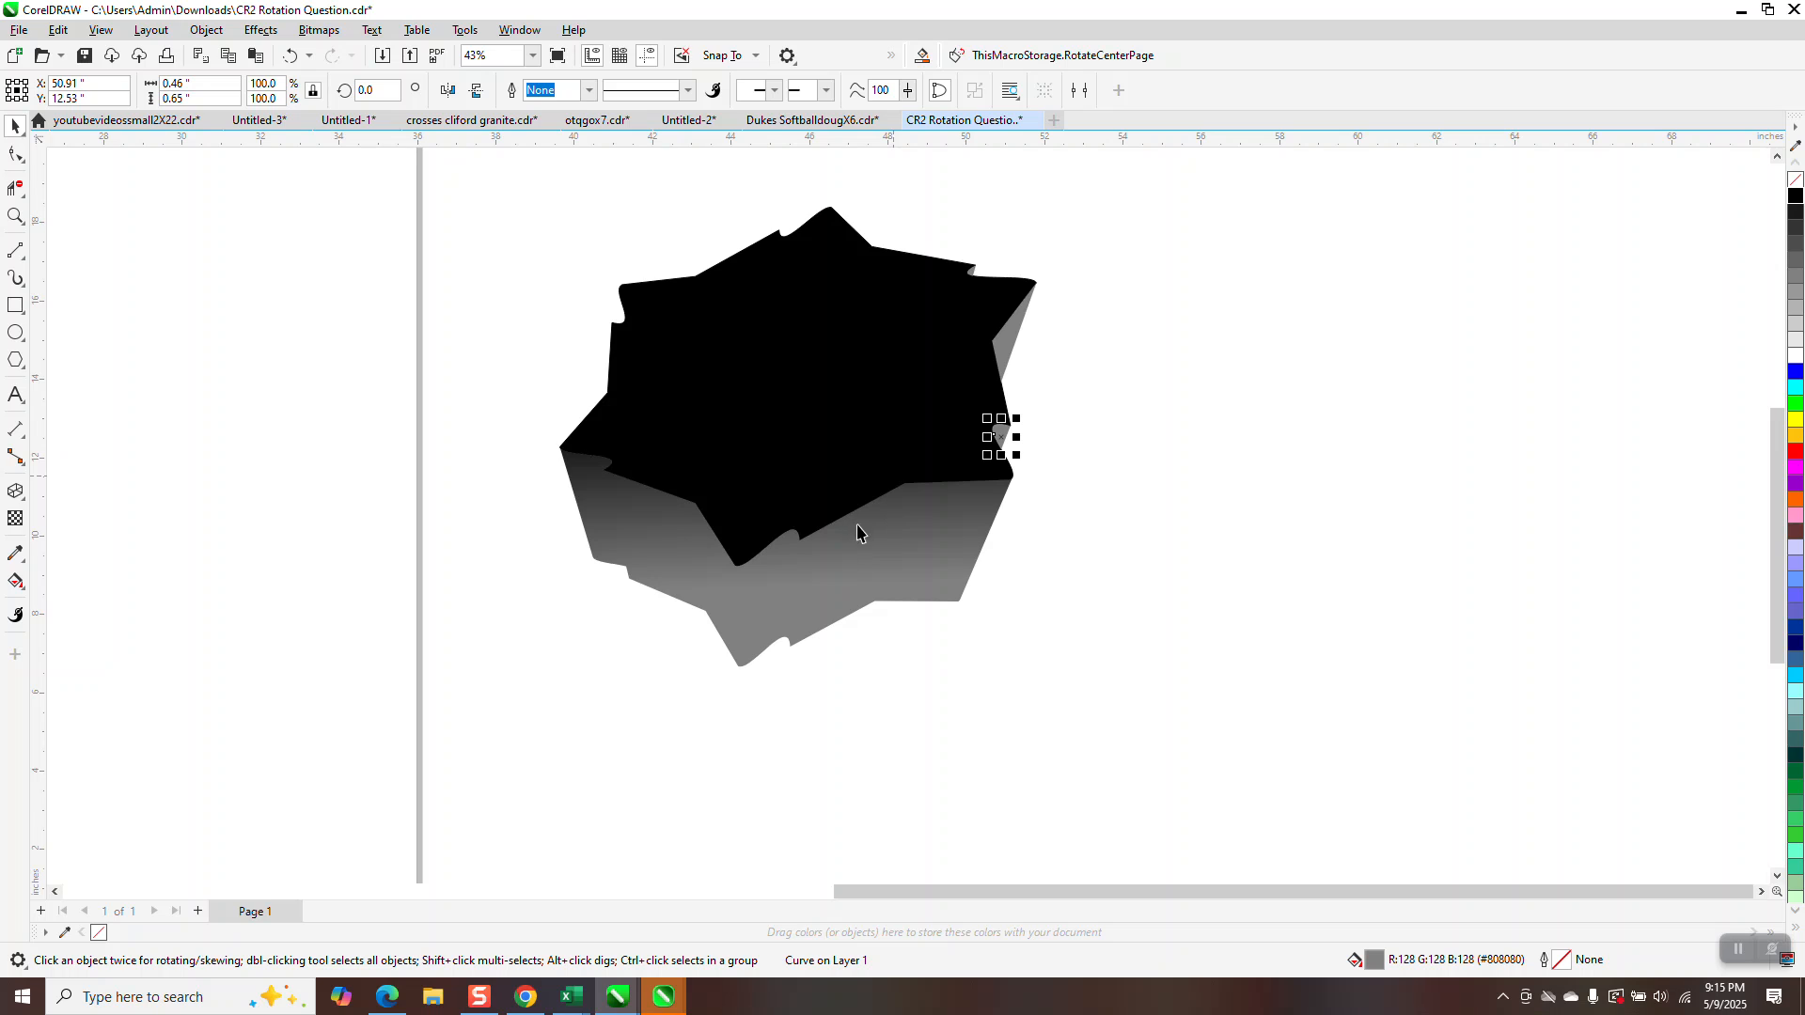
click(57, 30)
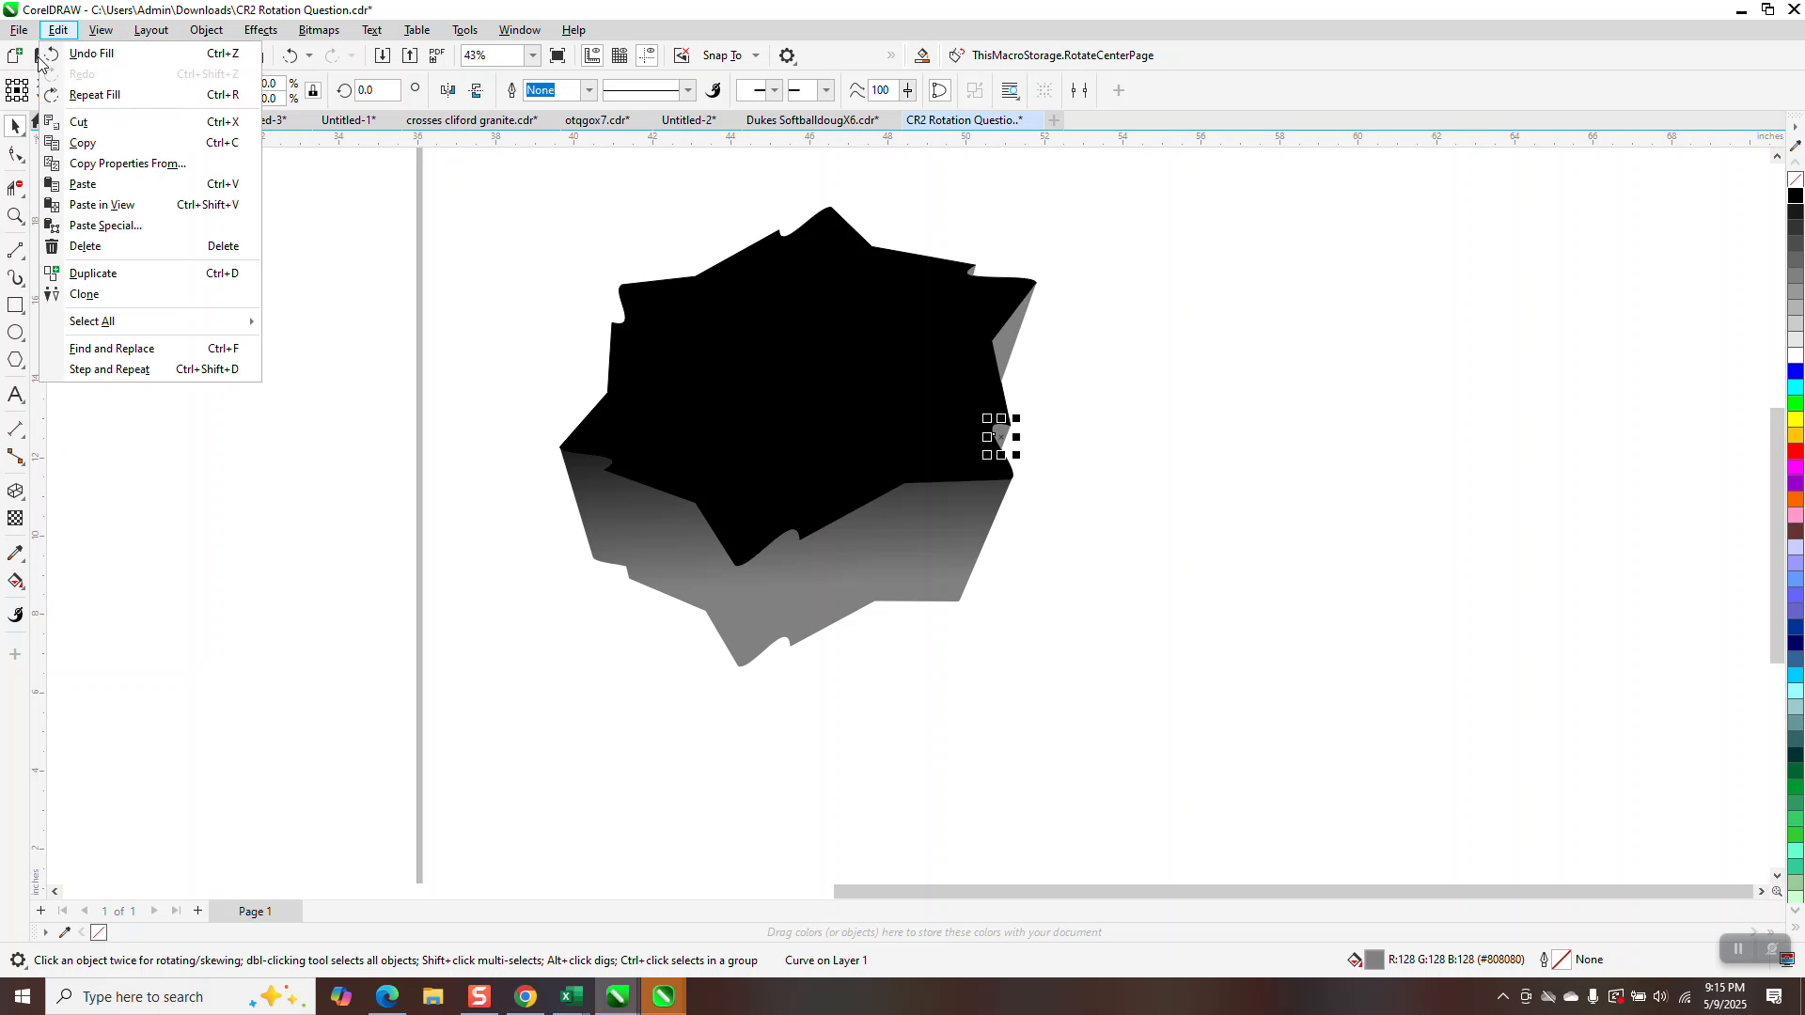
click(120, 165)
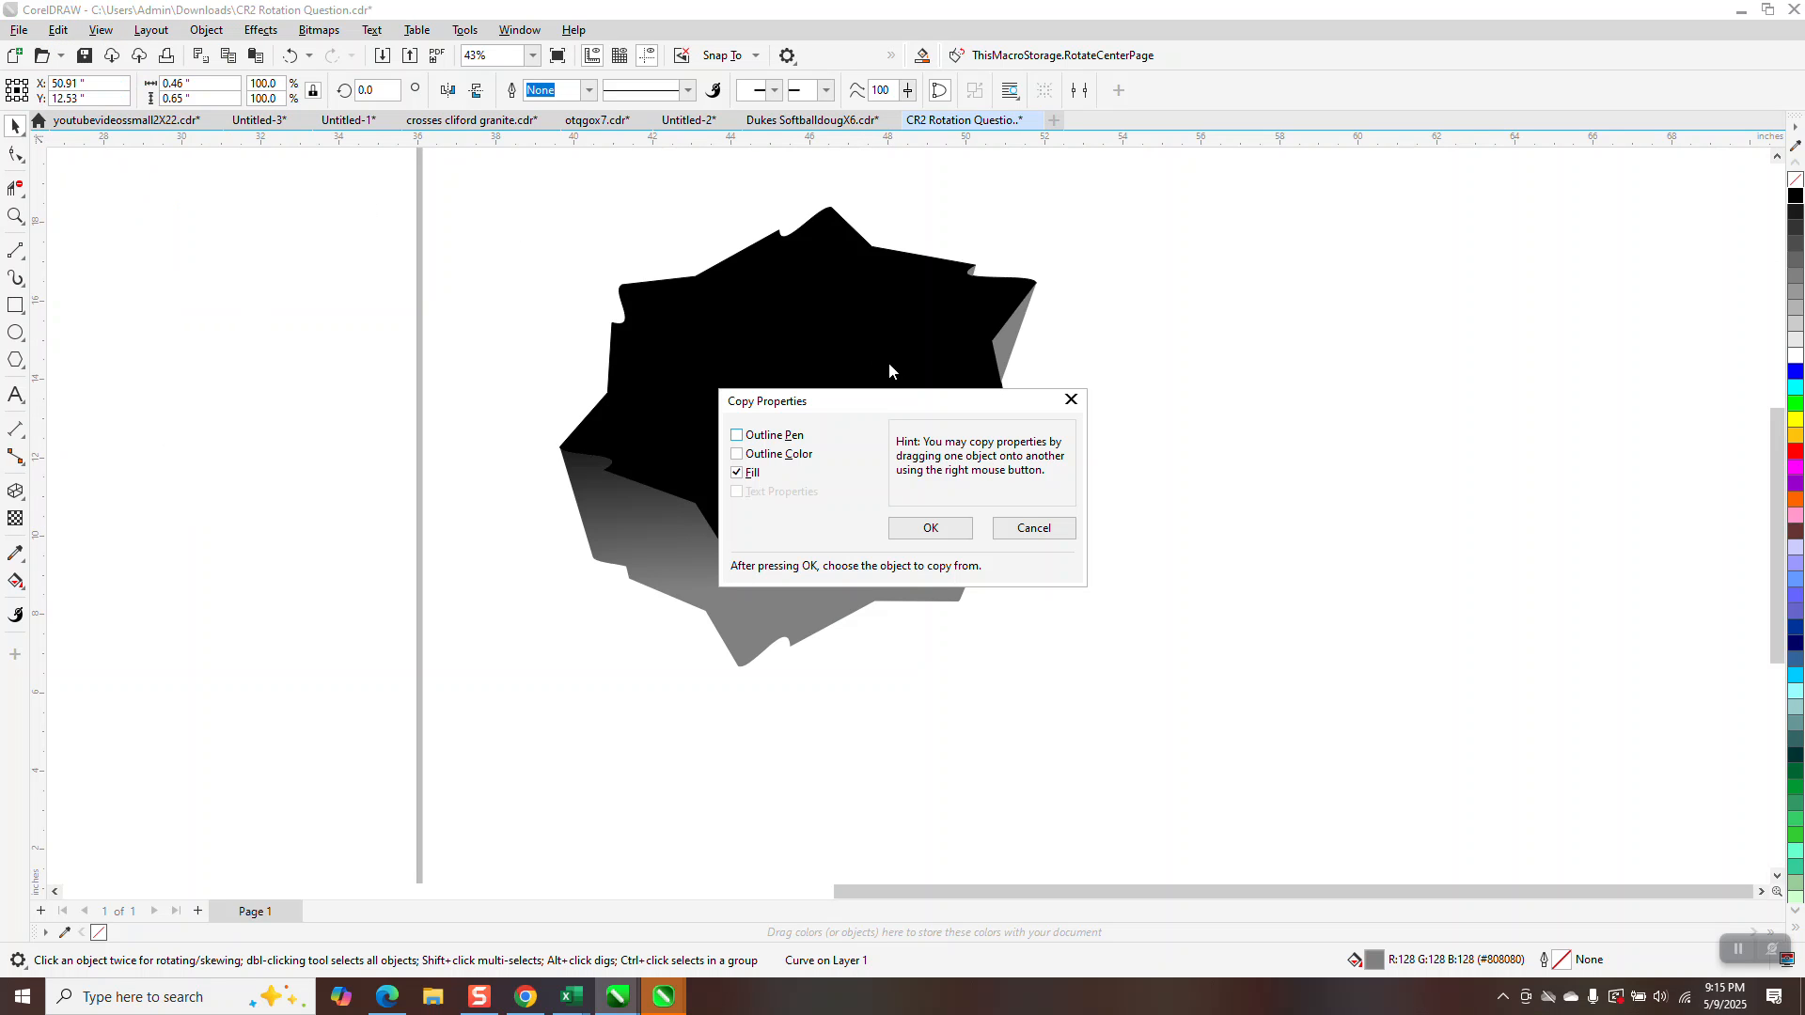
click(938, 541)
click(913, 554)
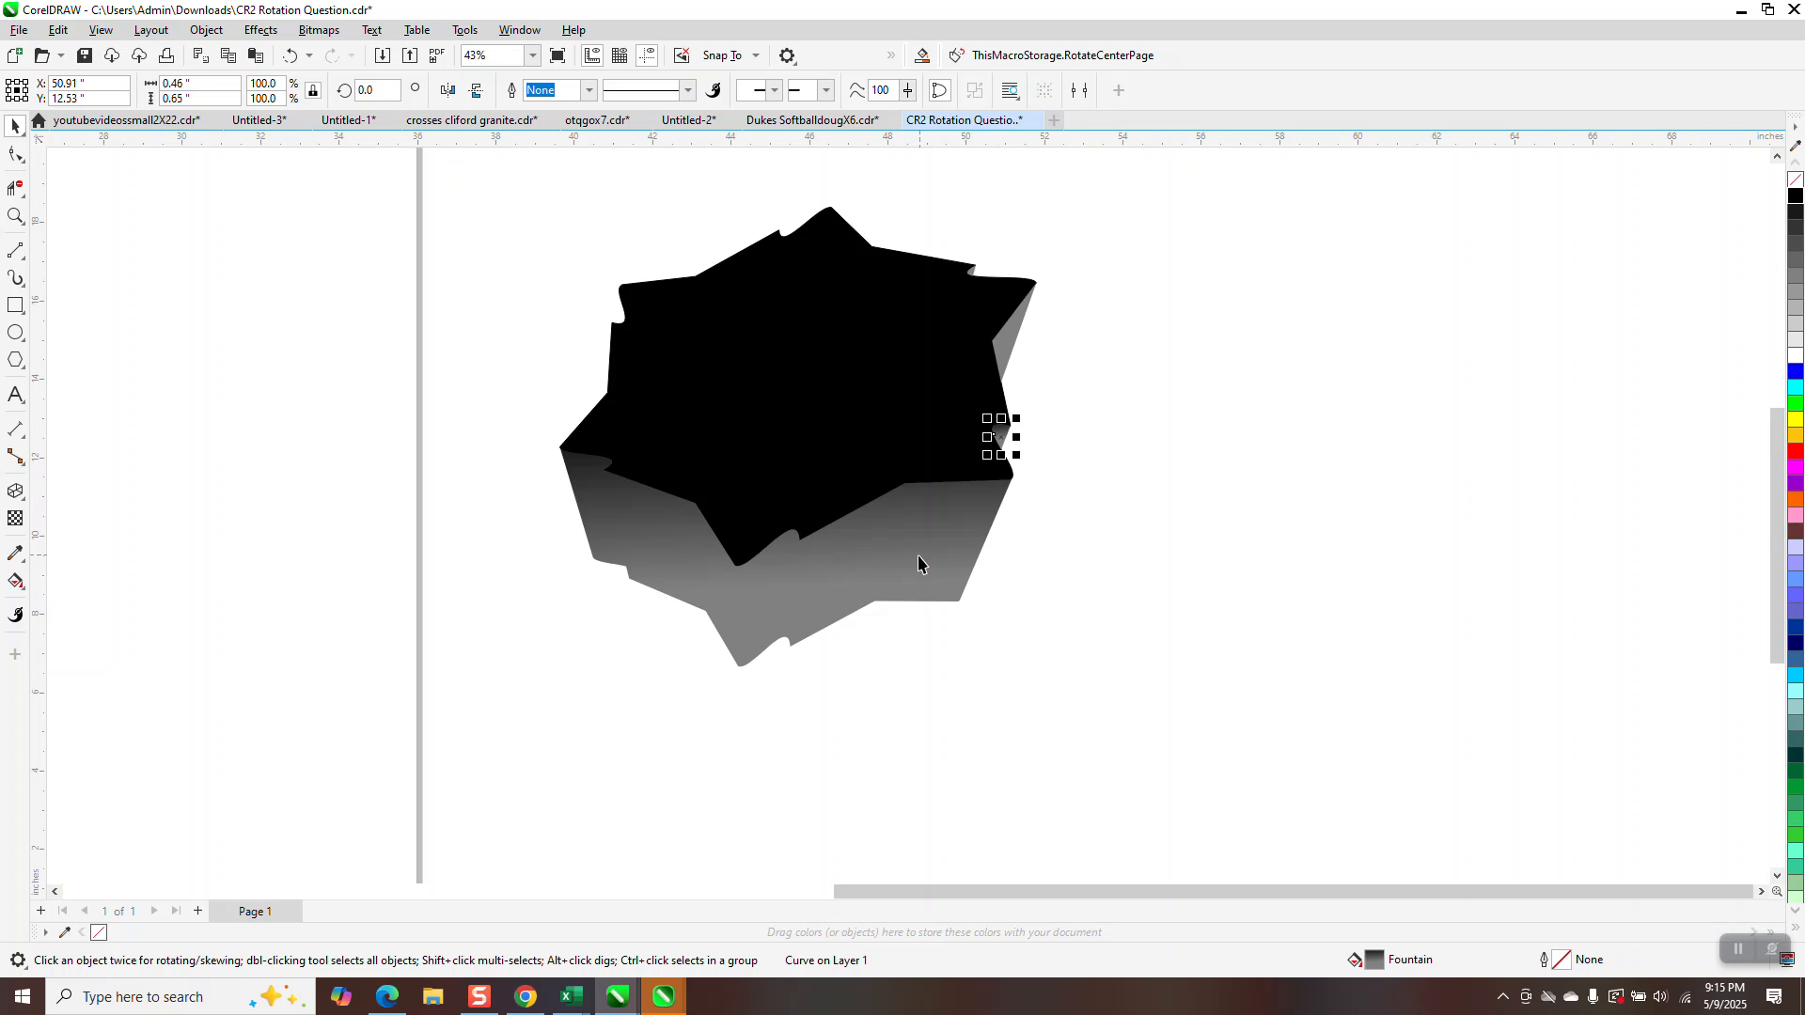
Step: Copy the large side wall's fountain fill to the gray triangular piece below the face's upper-right point
click(1011, 346)
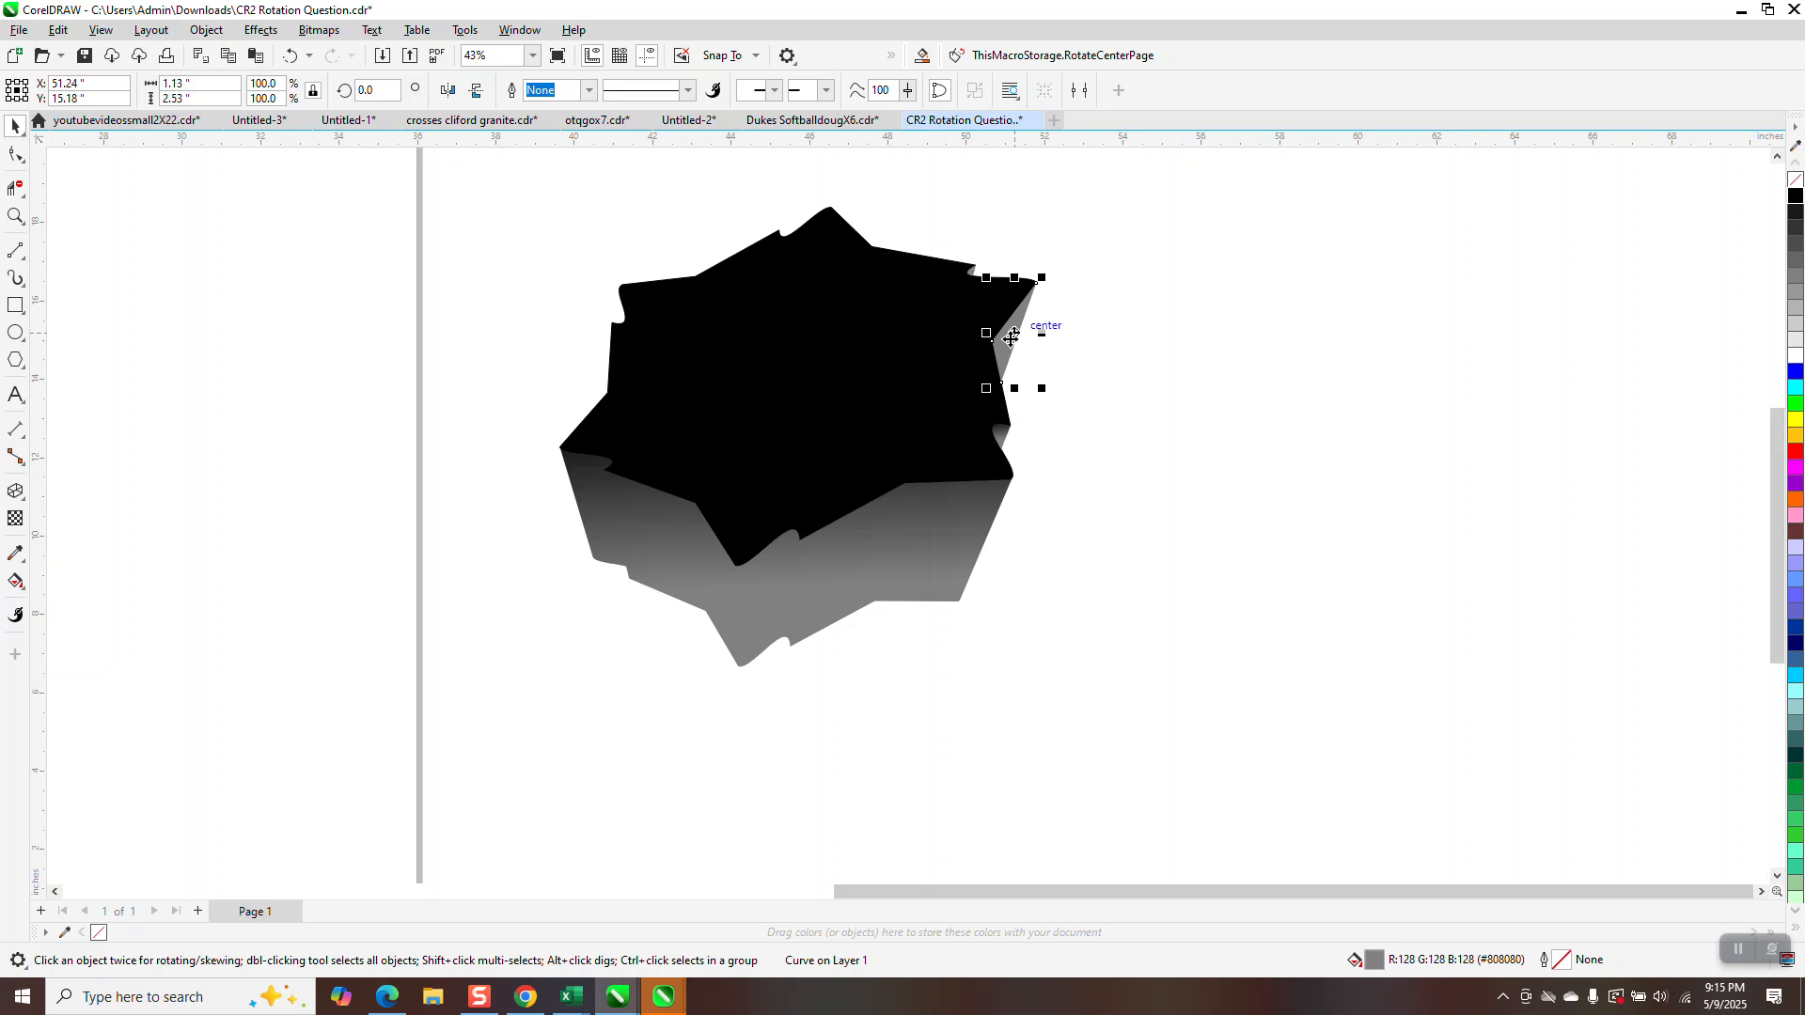
click(58, 31)
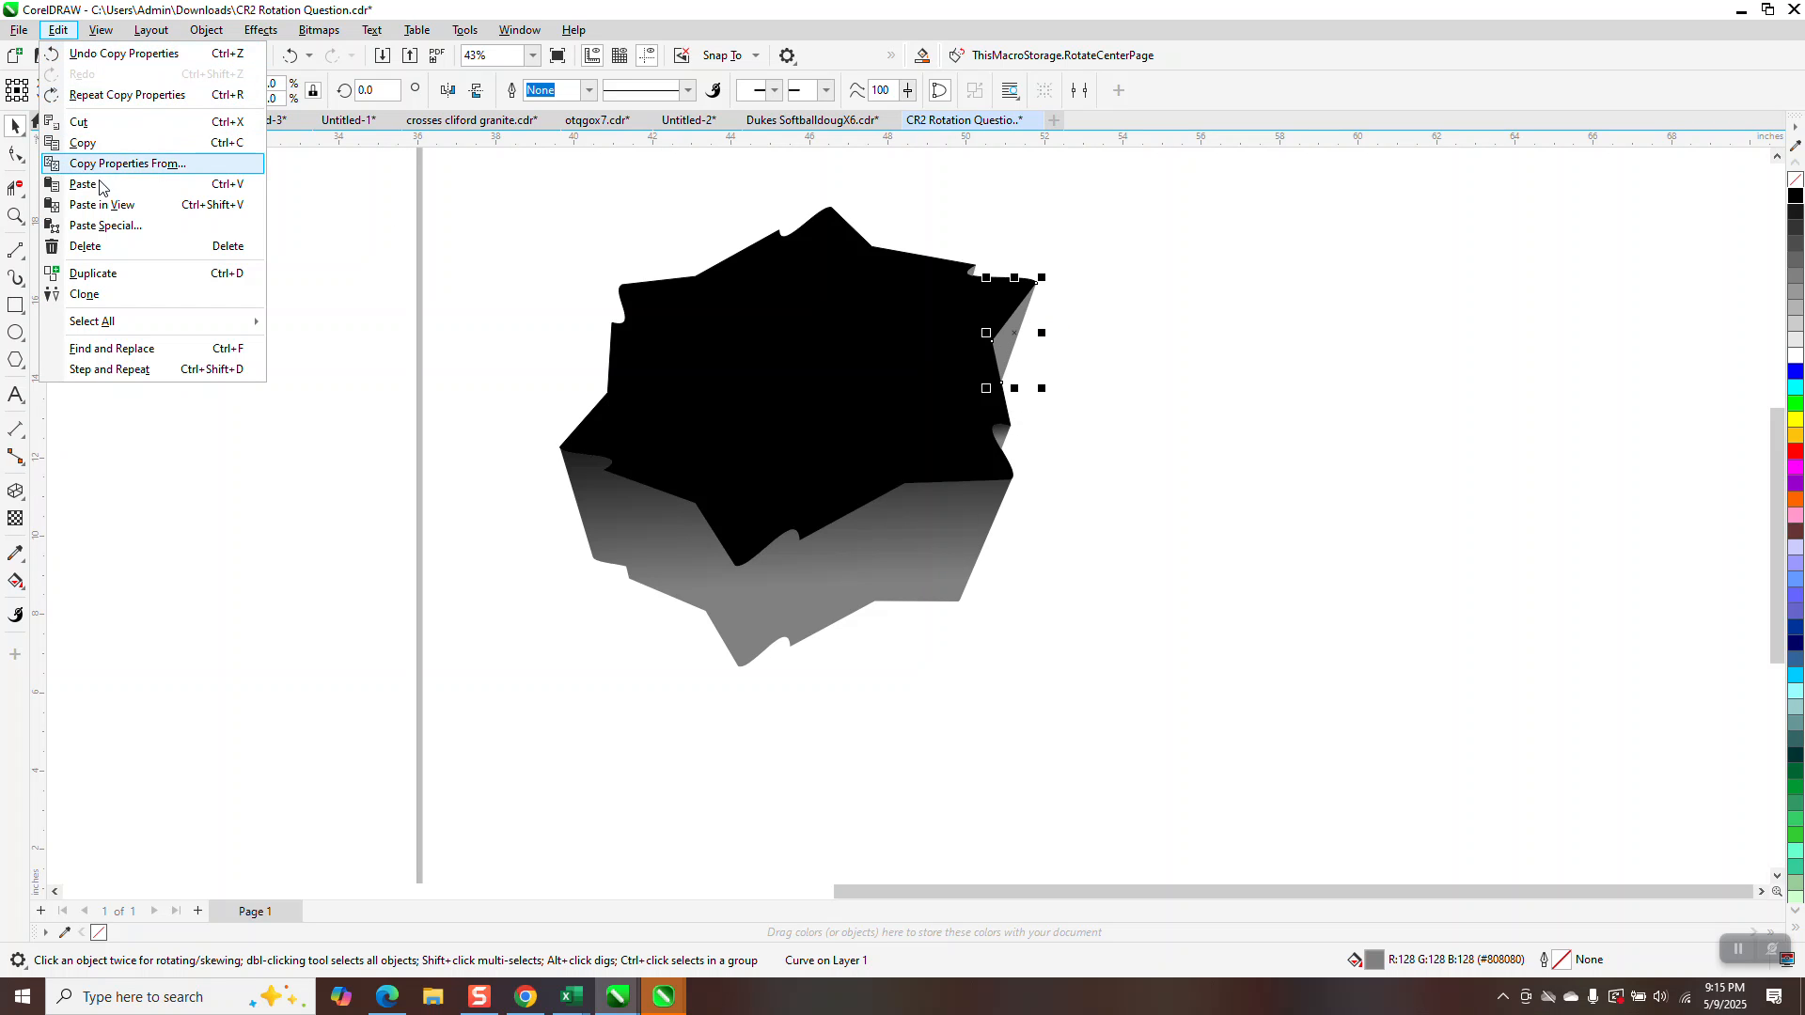
click(272, 196)
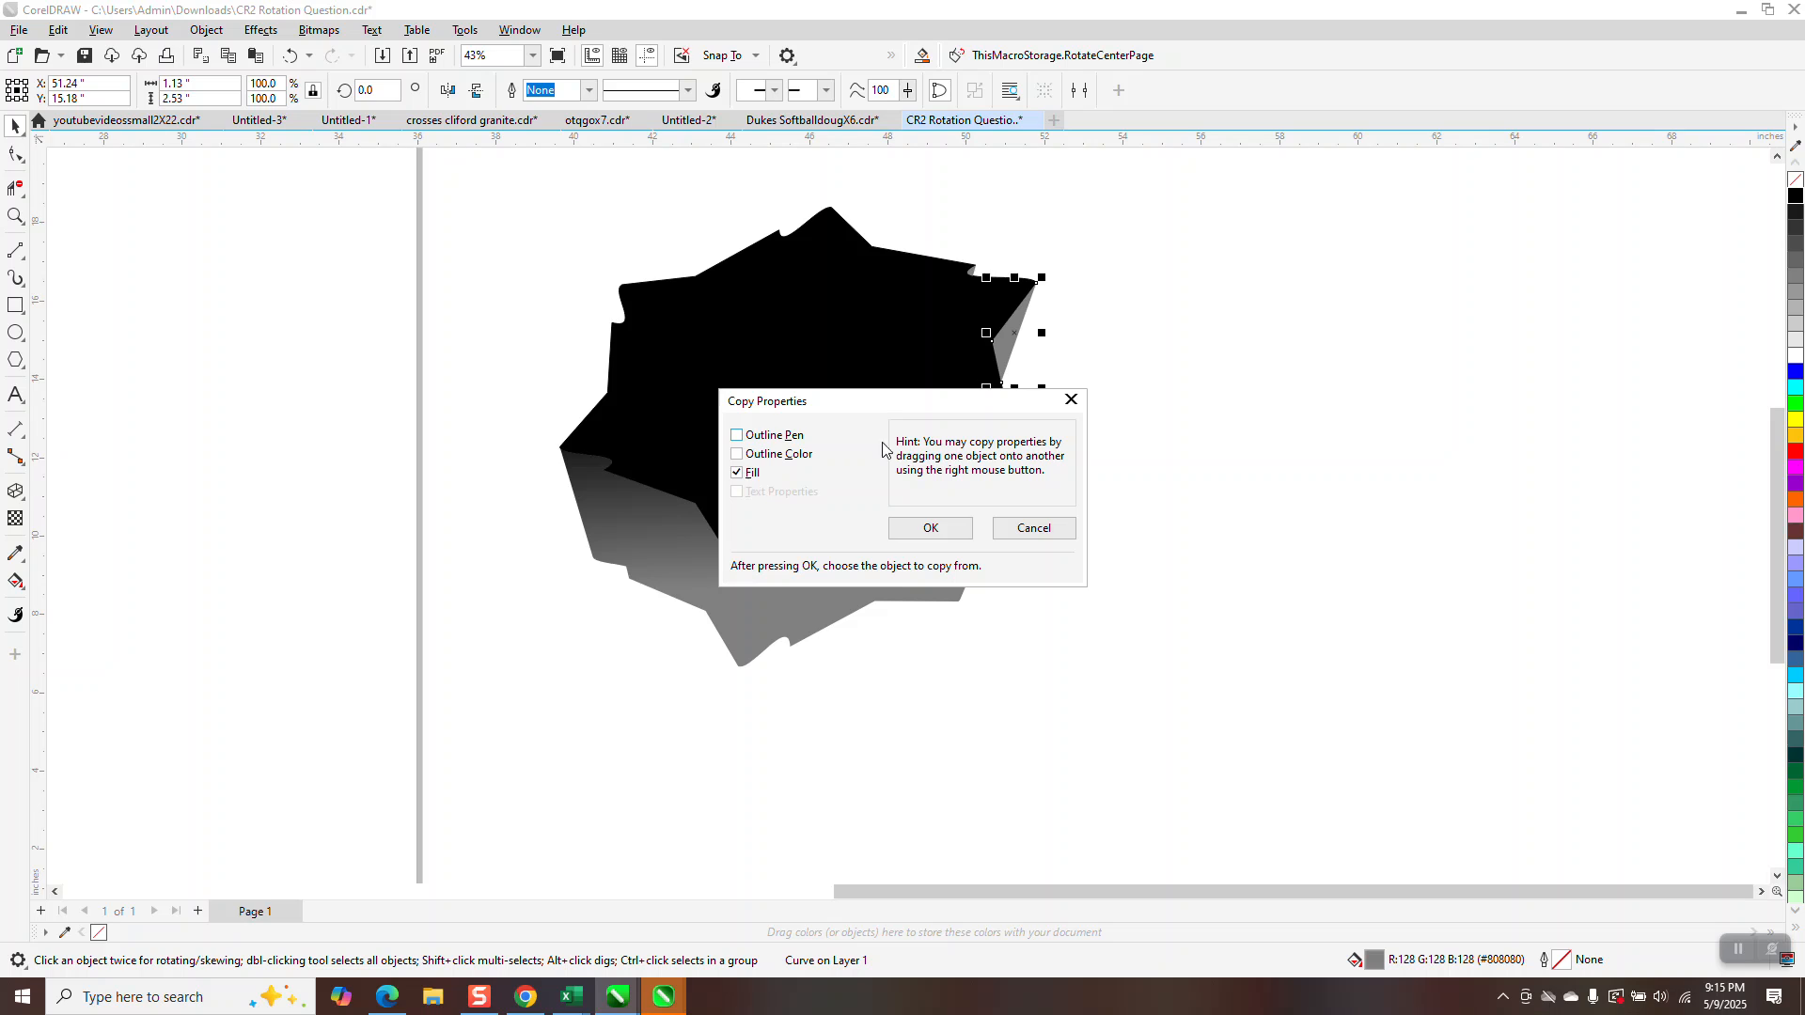
click(933, 524)
click(943, 550)
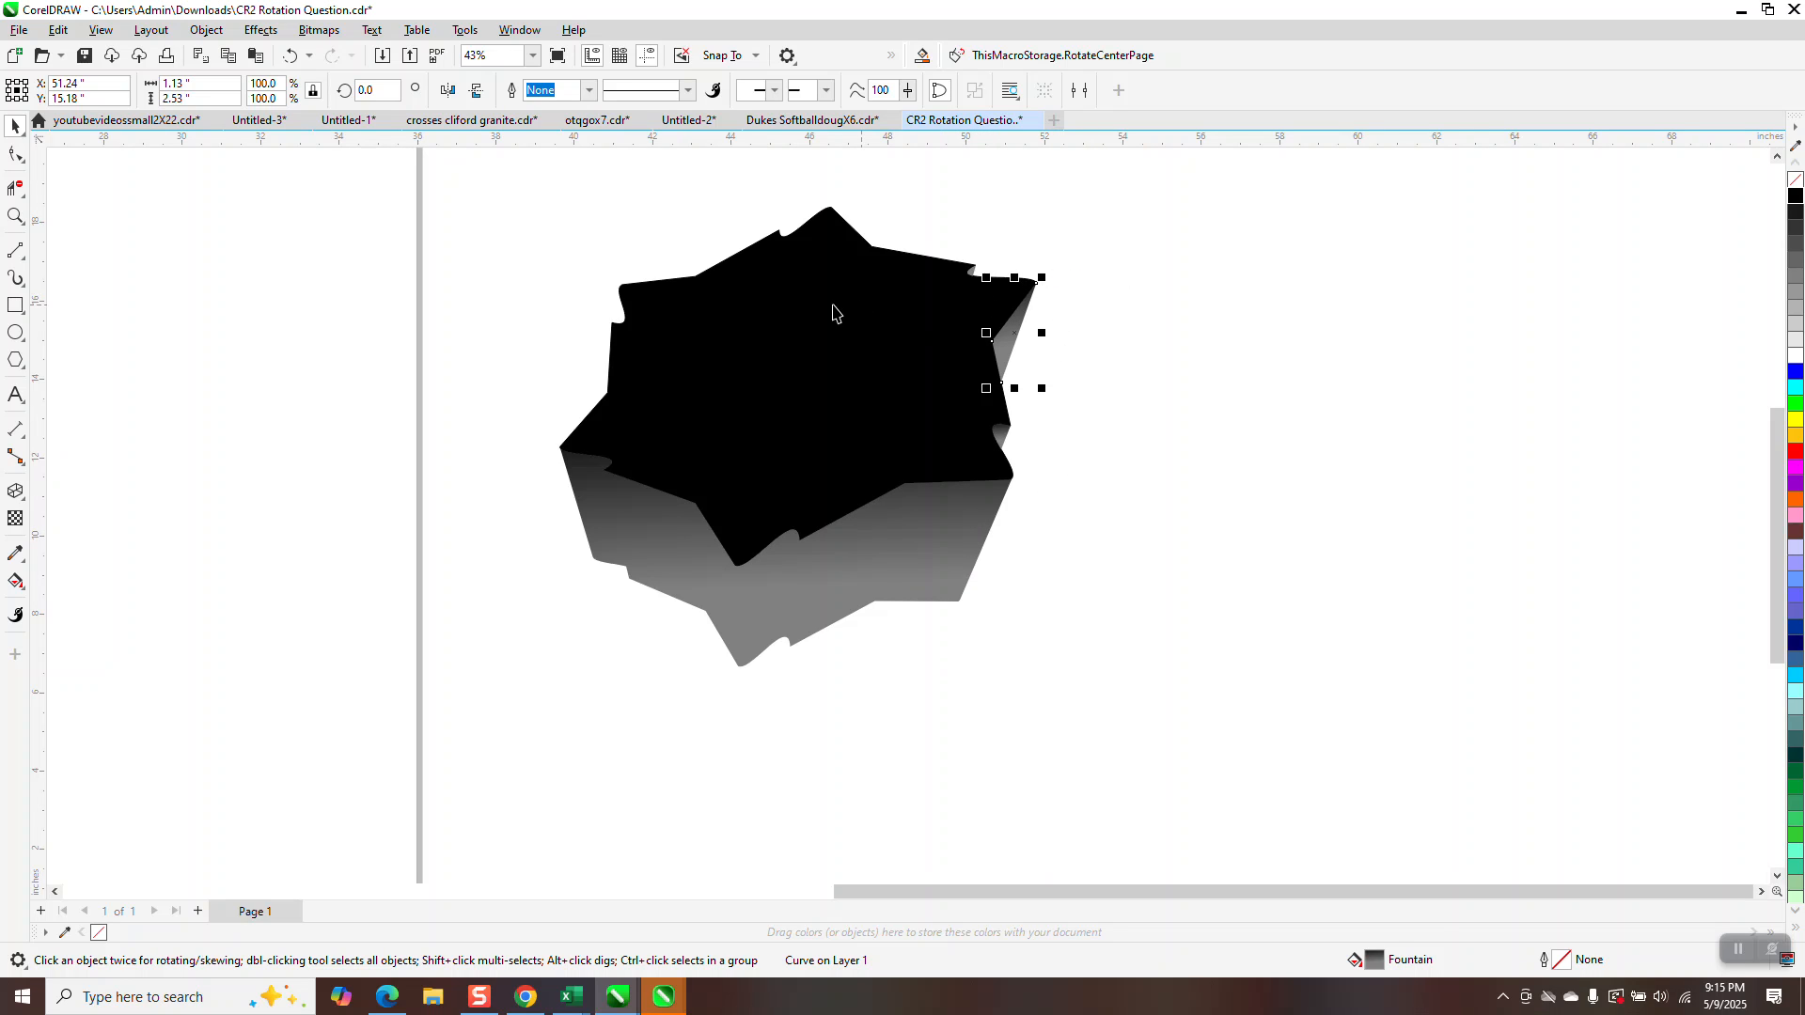
Step: Draw a rectangle about 16.43 by 13.65 inches around the whole 3D shape and fill it with yellow-orange #FEC30D
drag(950, 249, 1197, 537)
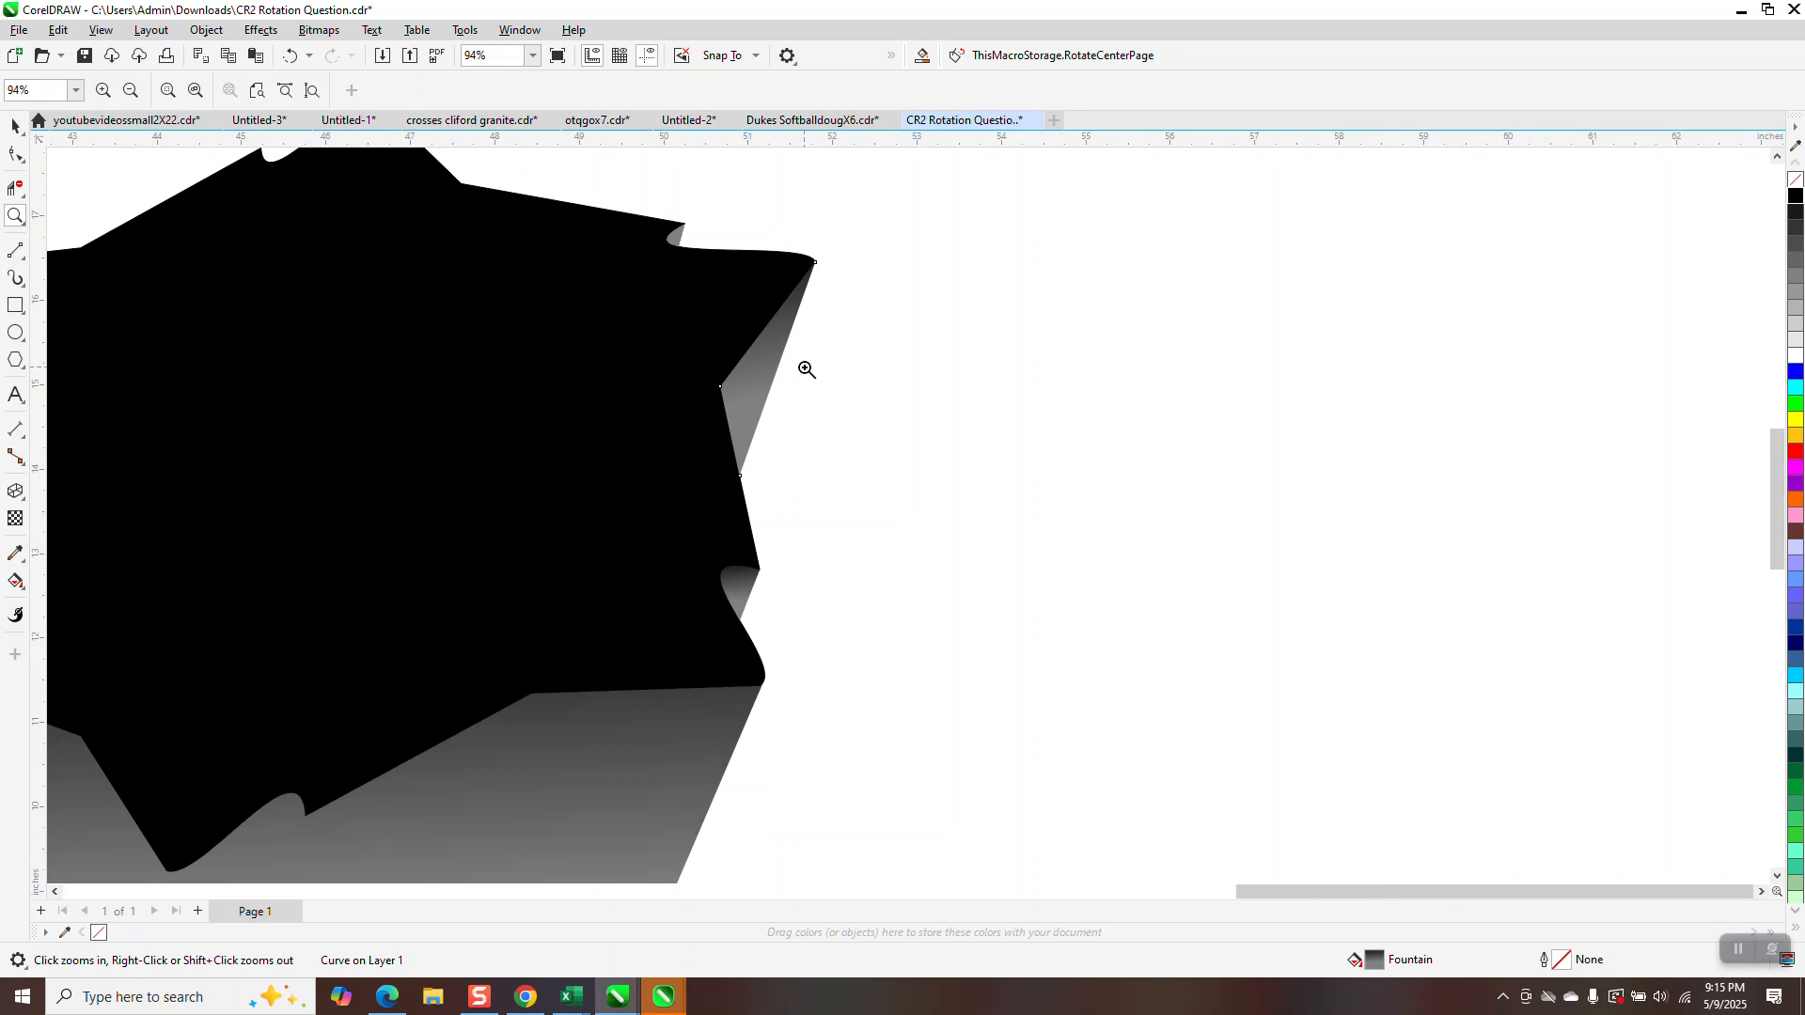
scroll(805, 370, down, 3)
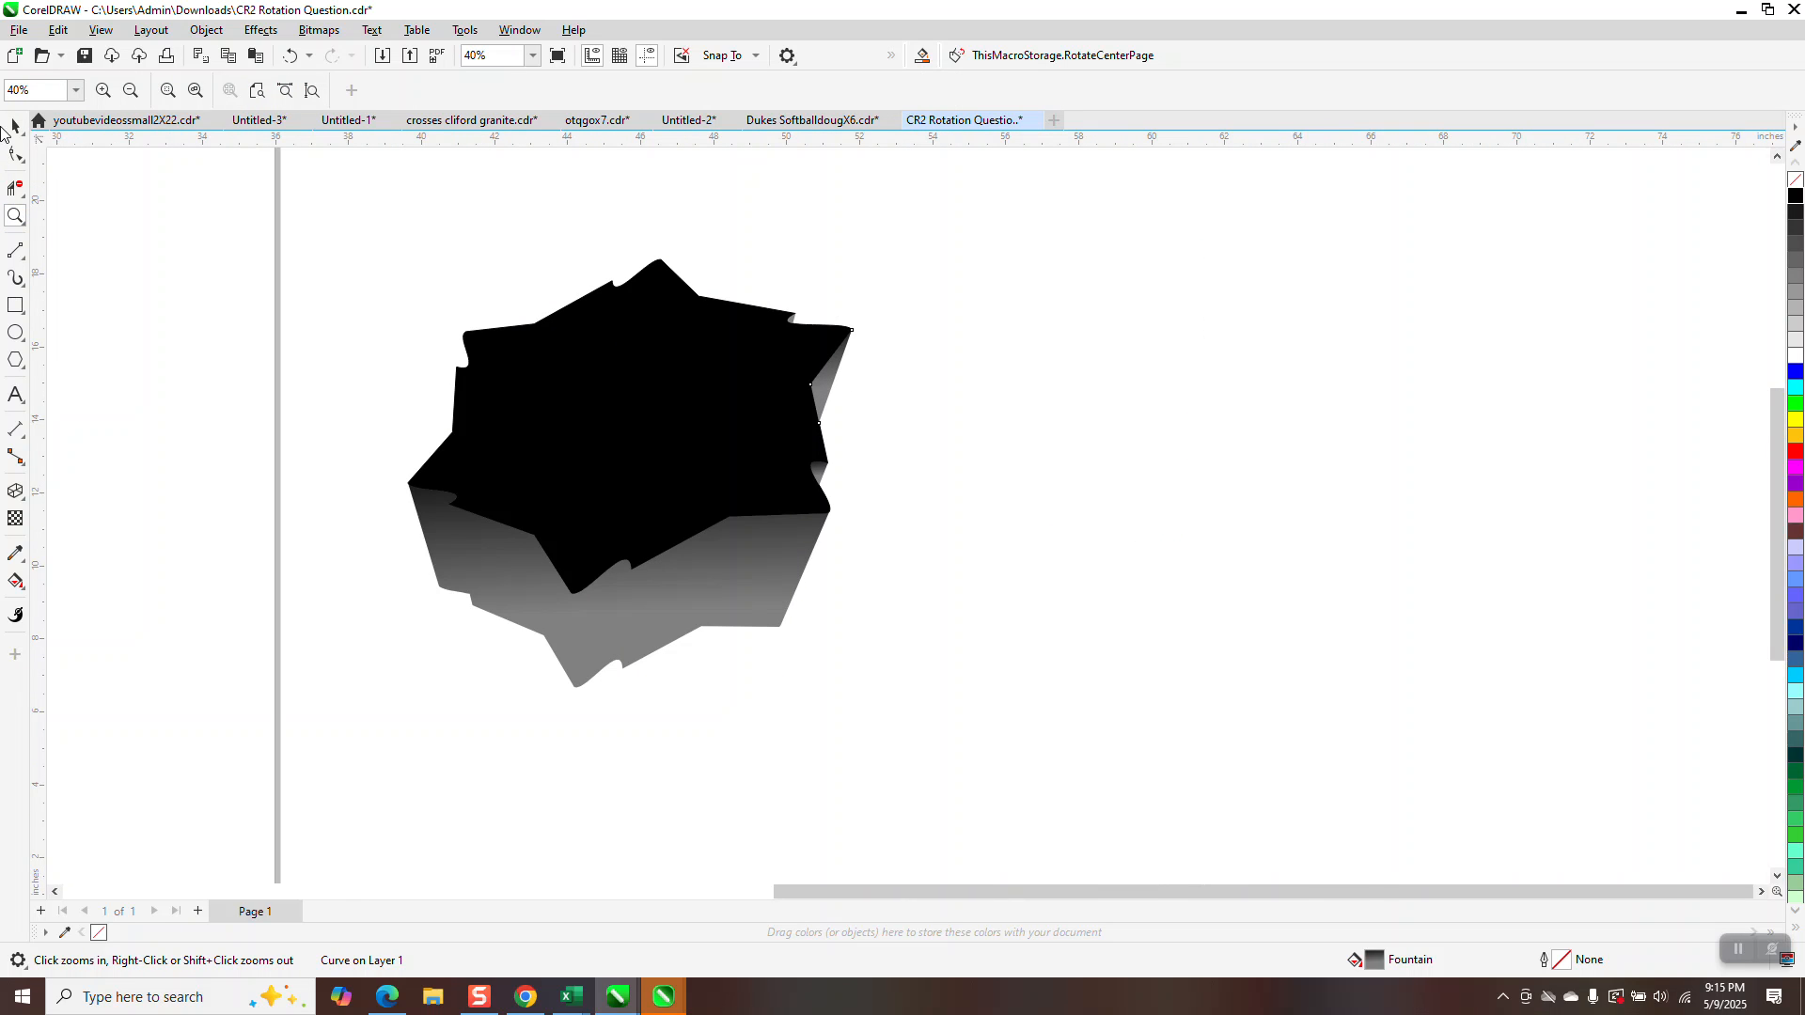
click(15, 306)
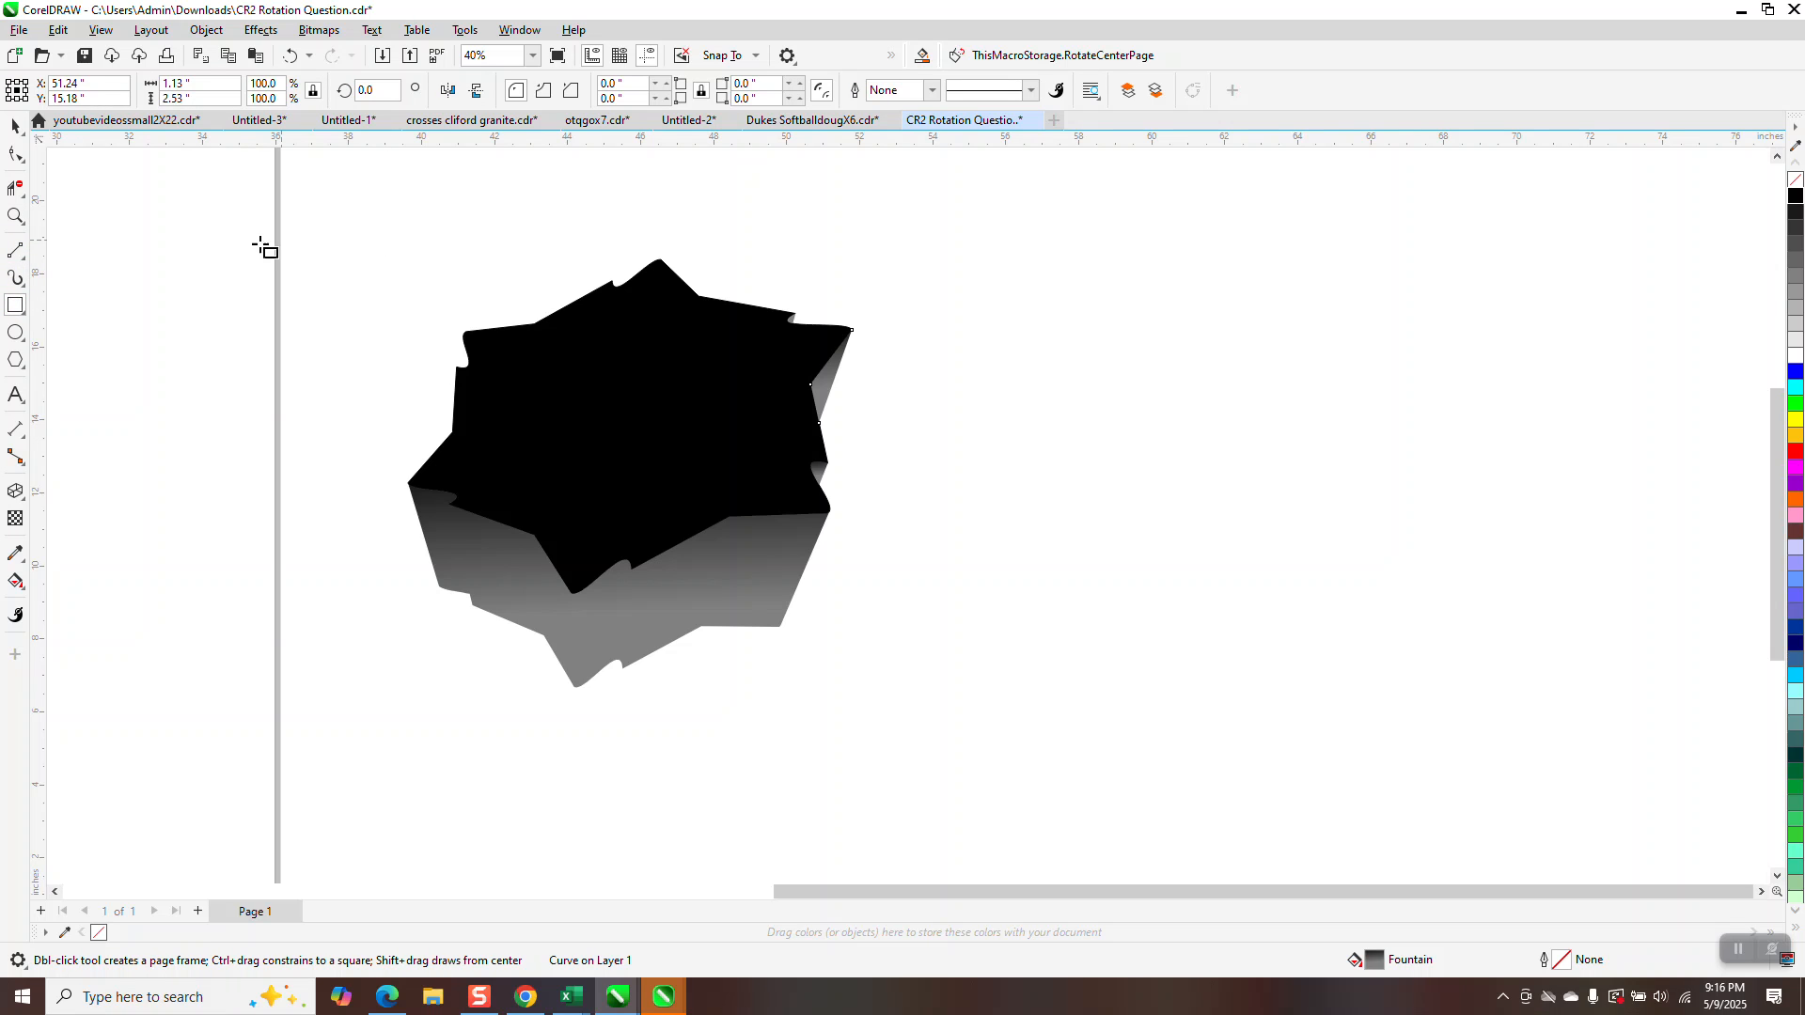
mouse_move(348, 226)
mouse_down()
mouse_move(435, 432)
mouse_move(950, 680)
mouse_move(953, 728)
mouse_up()
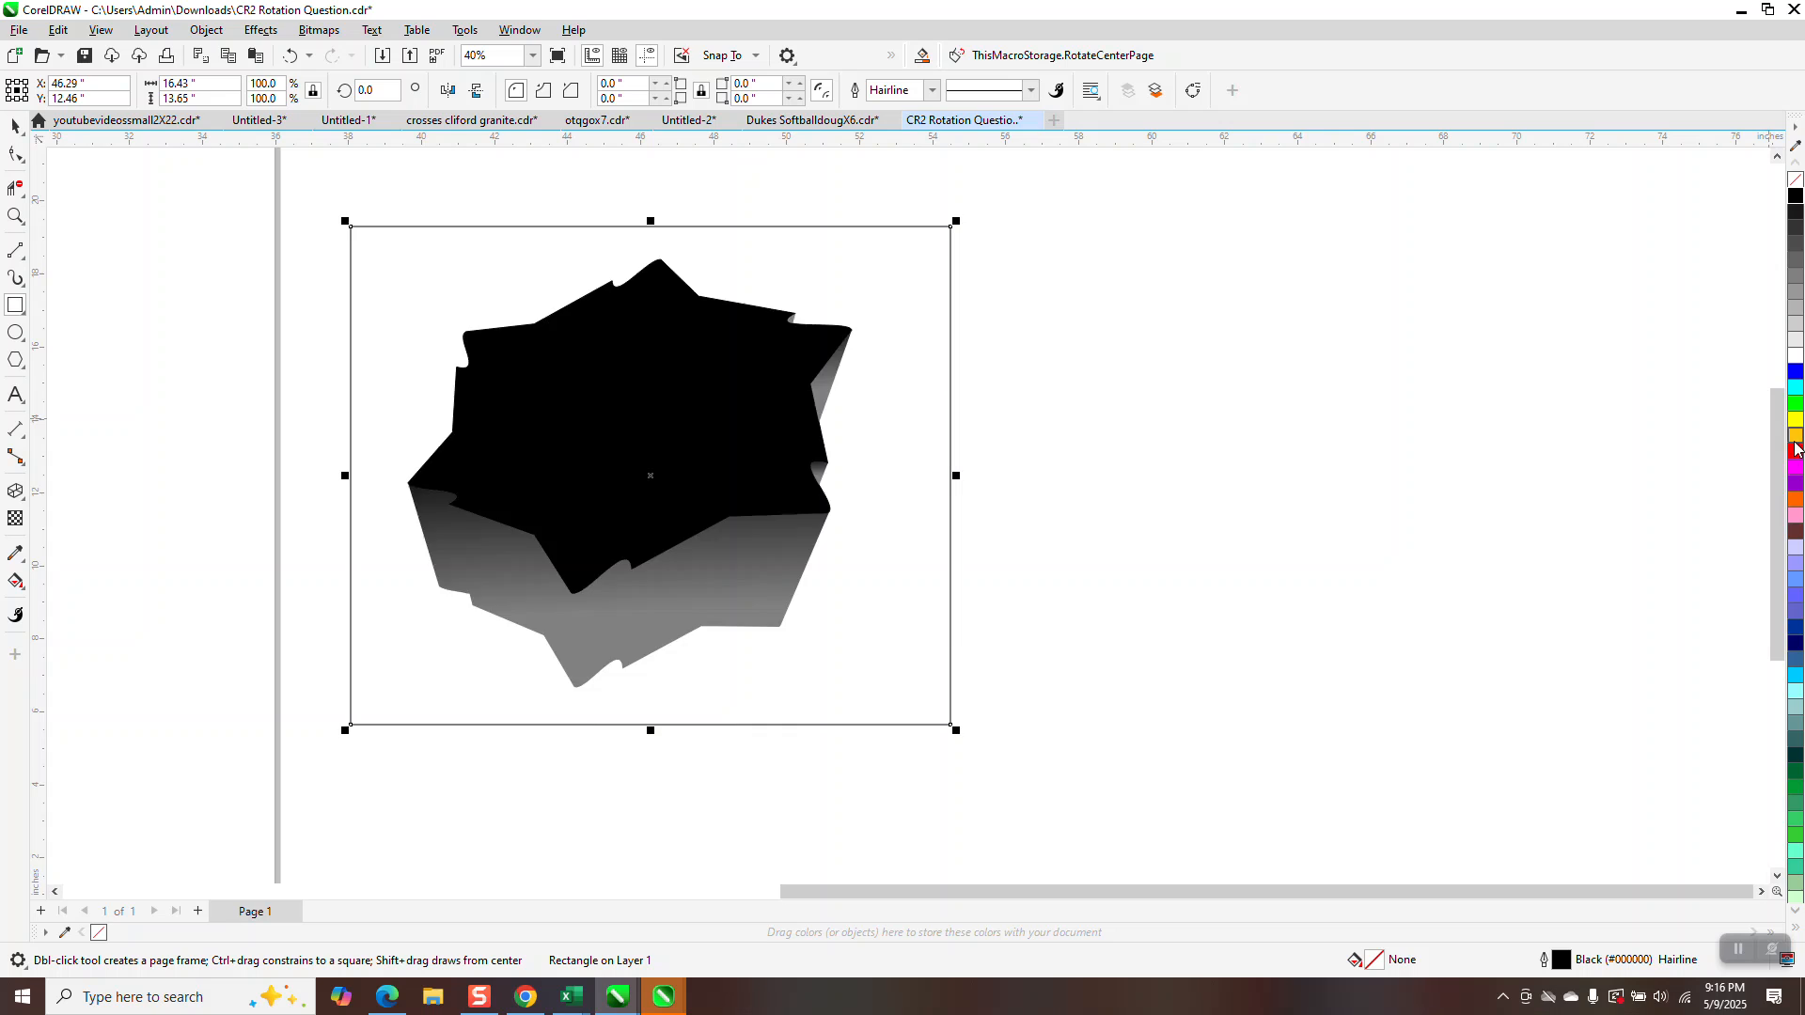
click(1795, 442)
Step: Send the yellow-orange rectangle to the back of the page, behind the 3D shape
click(206, 29)
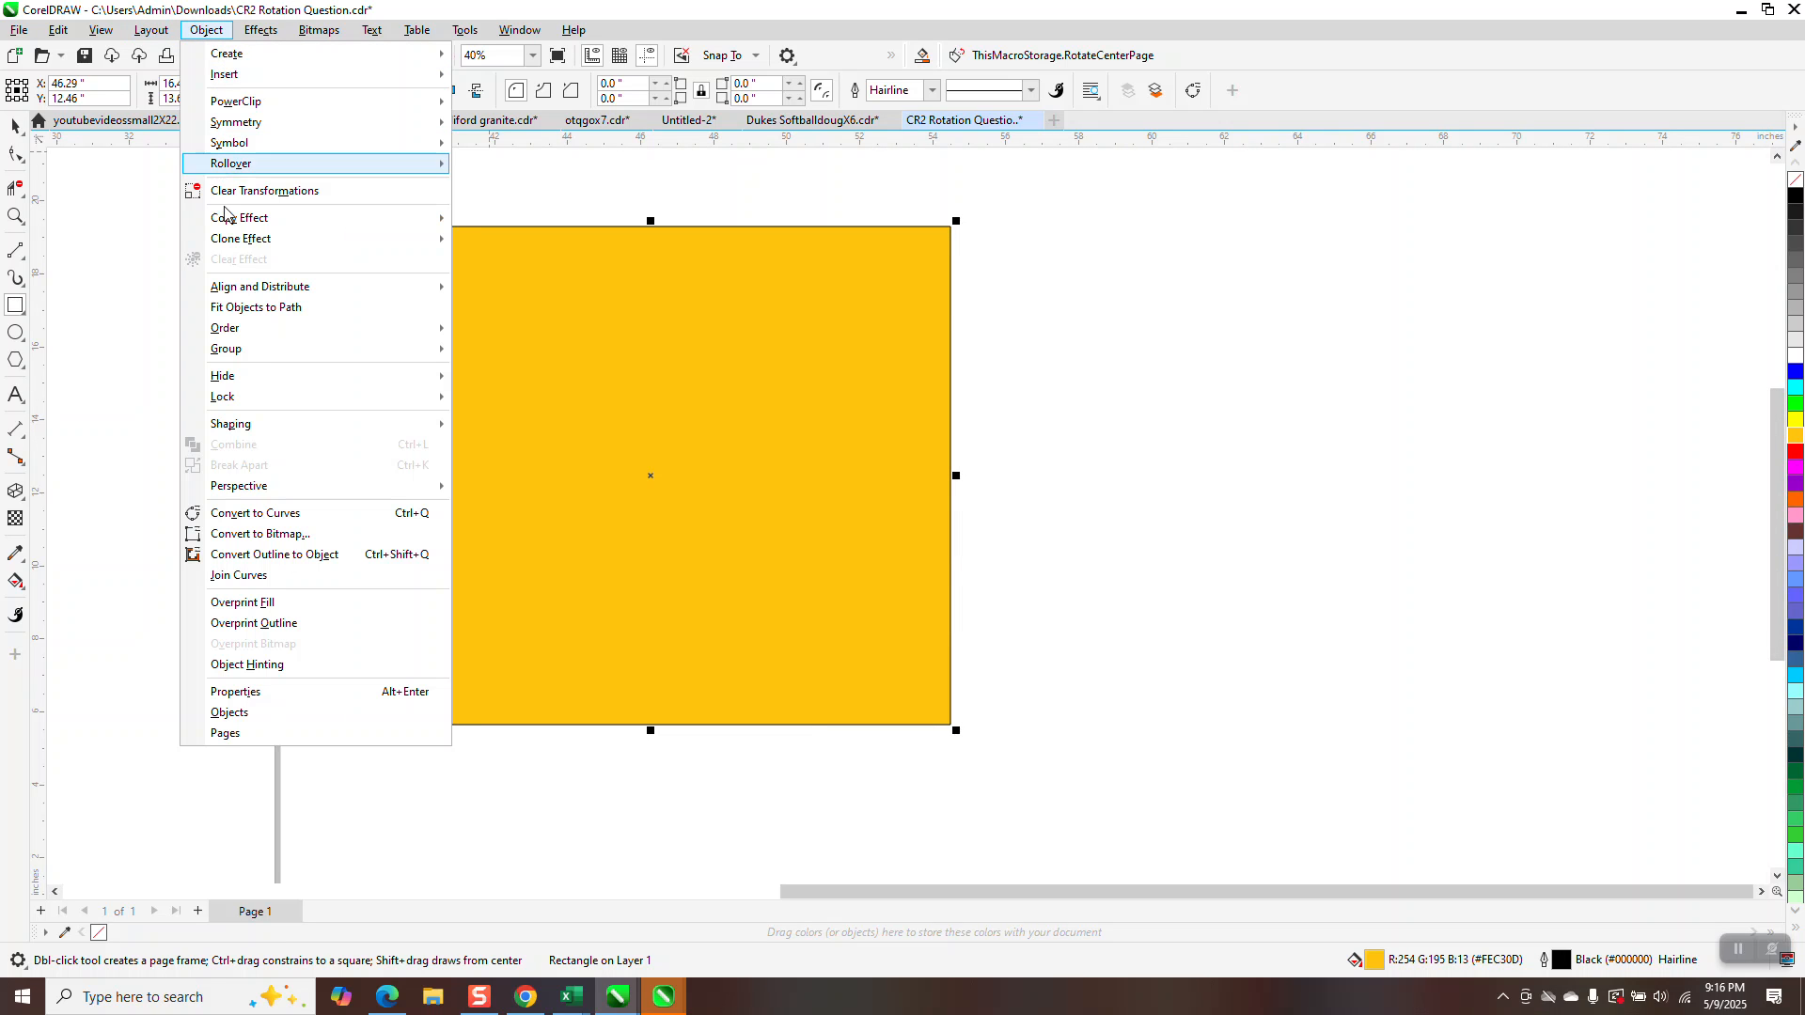
mouse_move(222, 328)
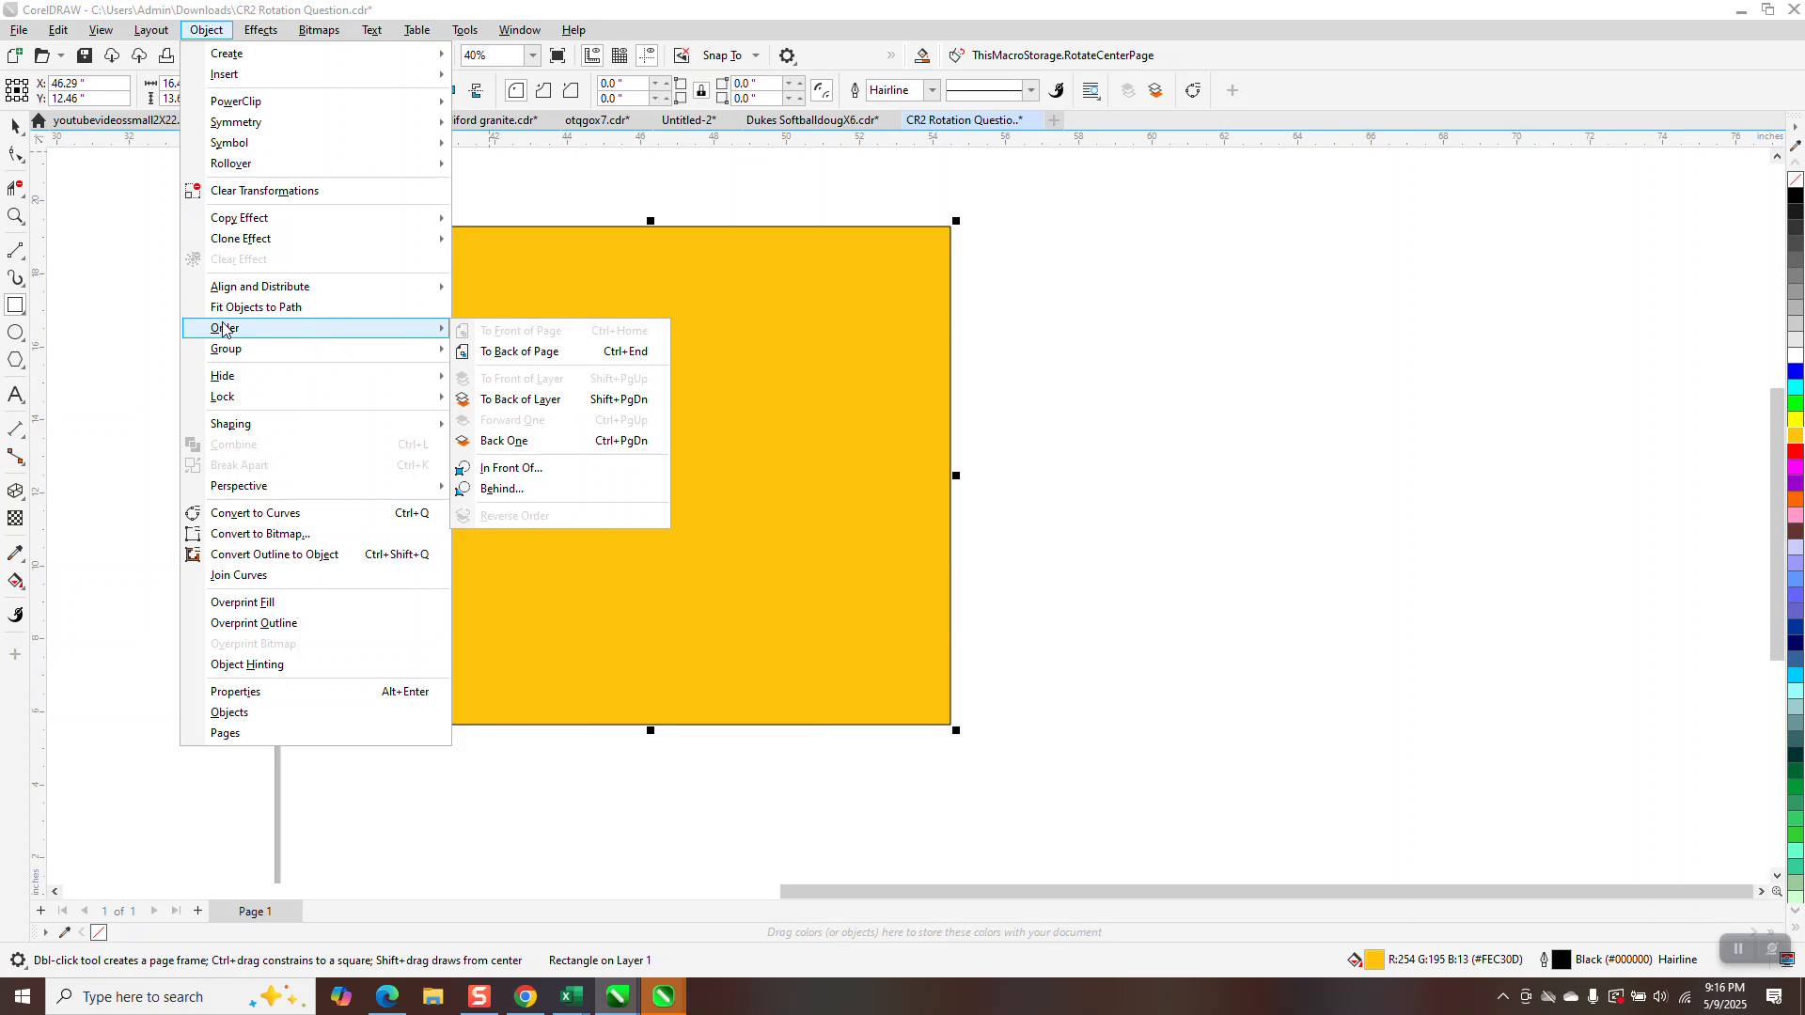
click(523, 353)
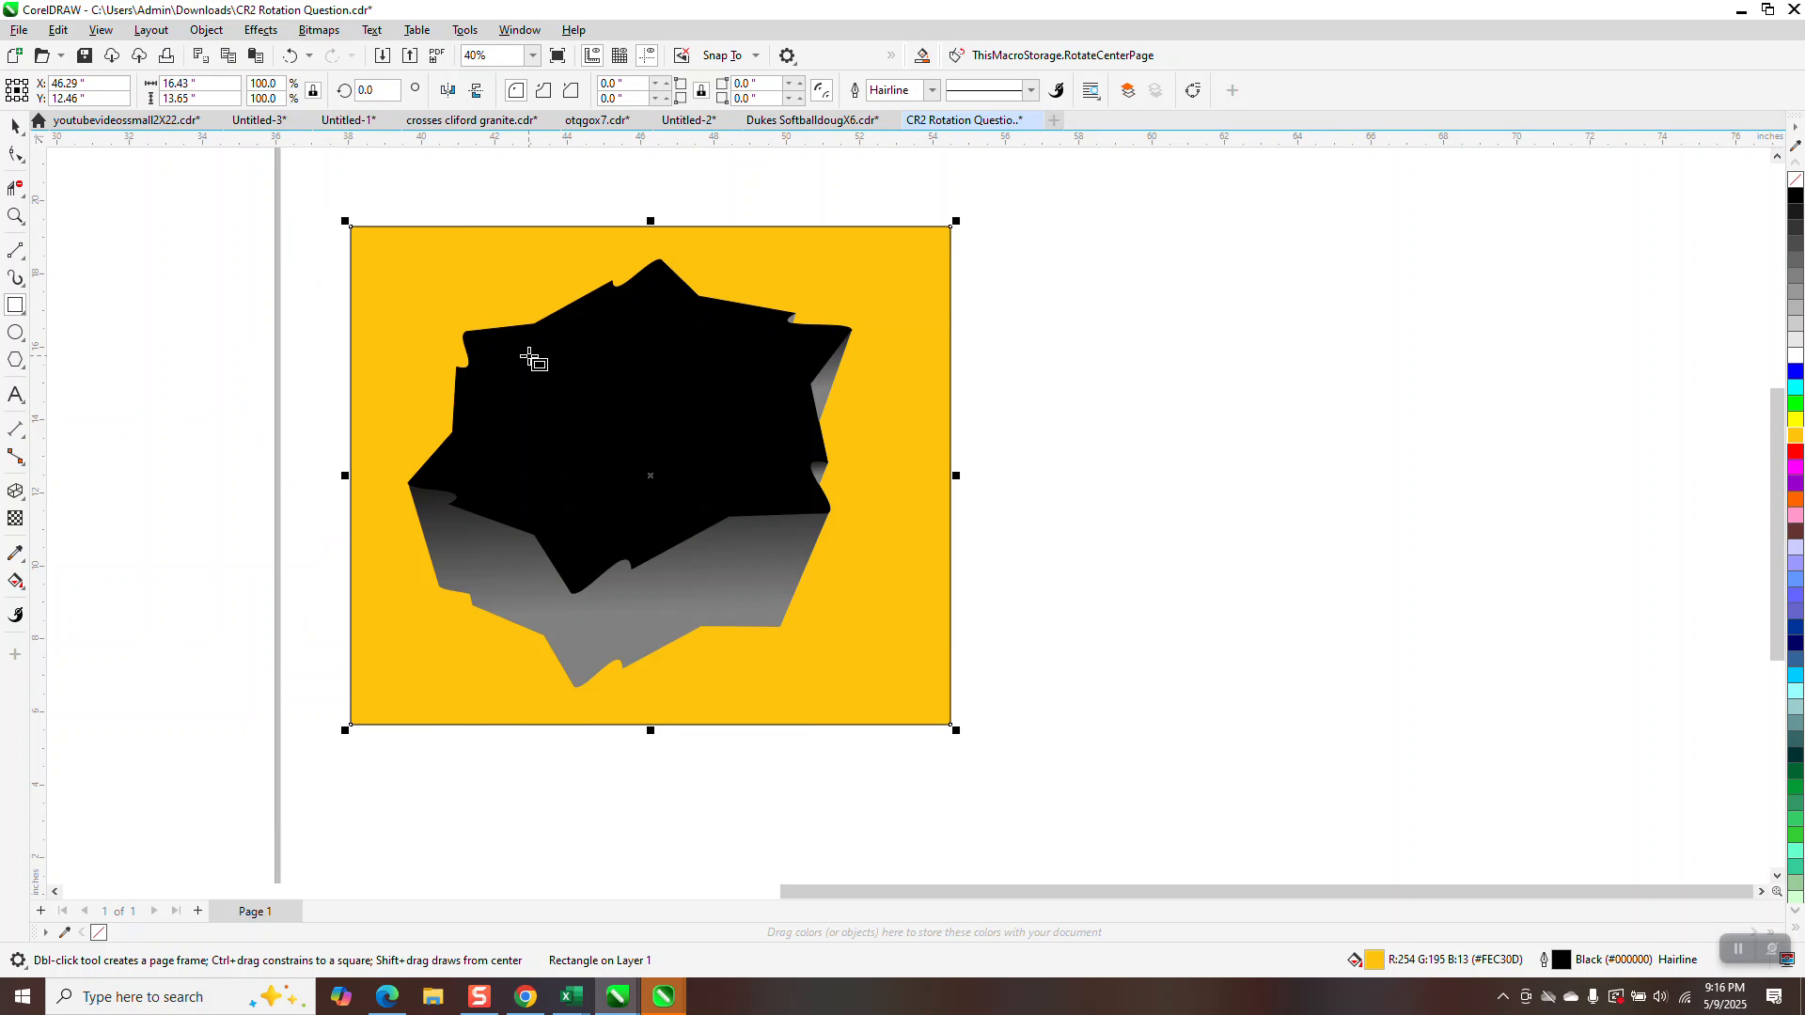
Step: Move the two small gradient side-wall pieces on the shape's right edge 15 inches to the right
click(14, 127)
scroll(966, 472, down, 1)
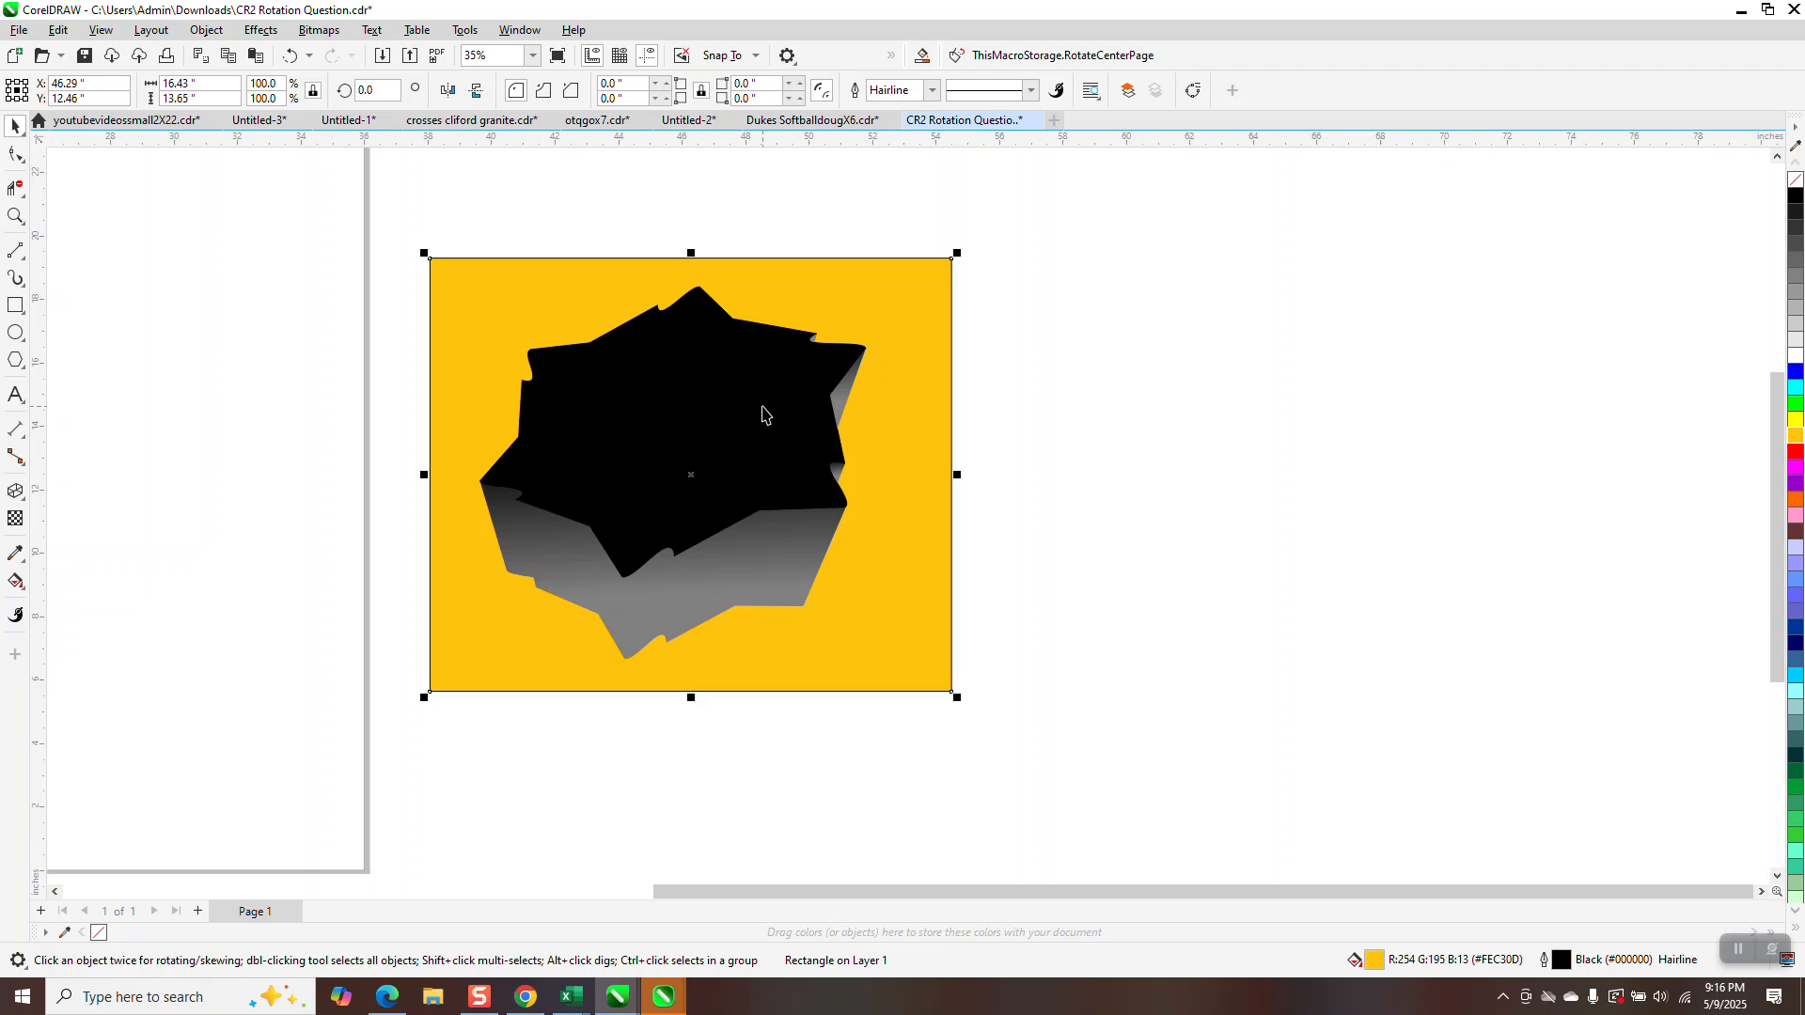
drag(455, 205, 931, 674)
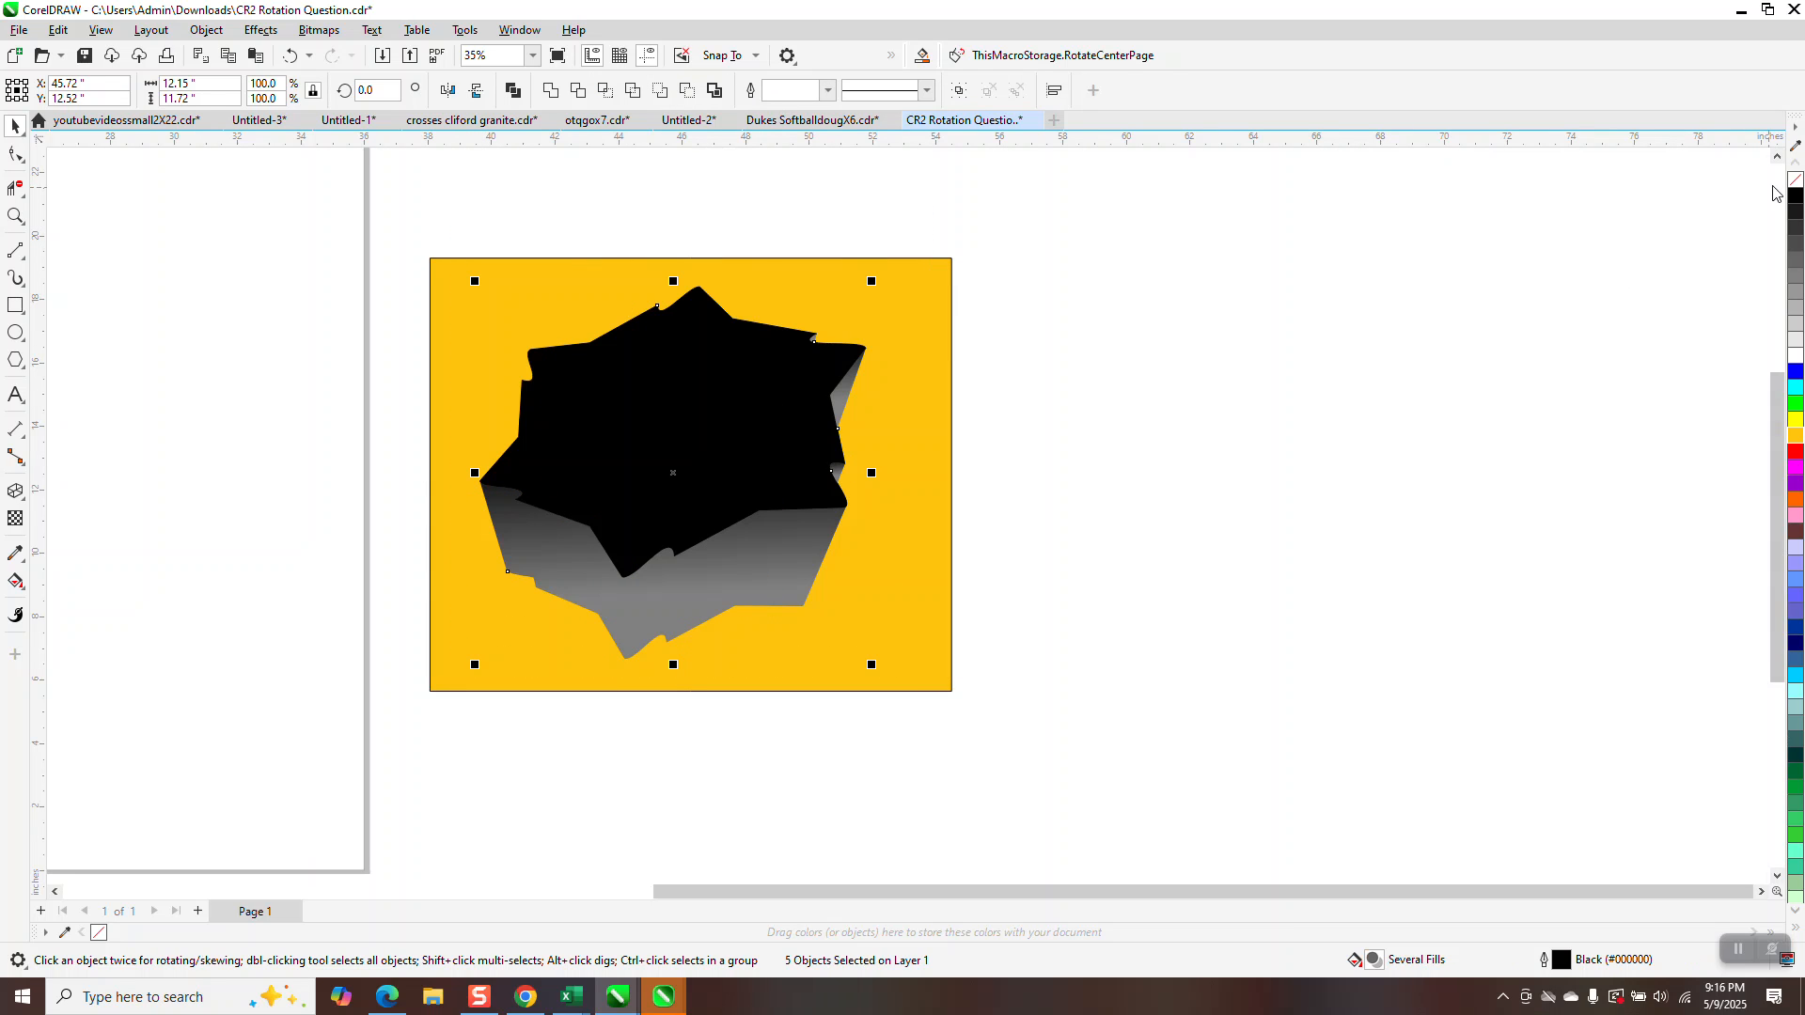
click(843, 400)
key(shift+Right)
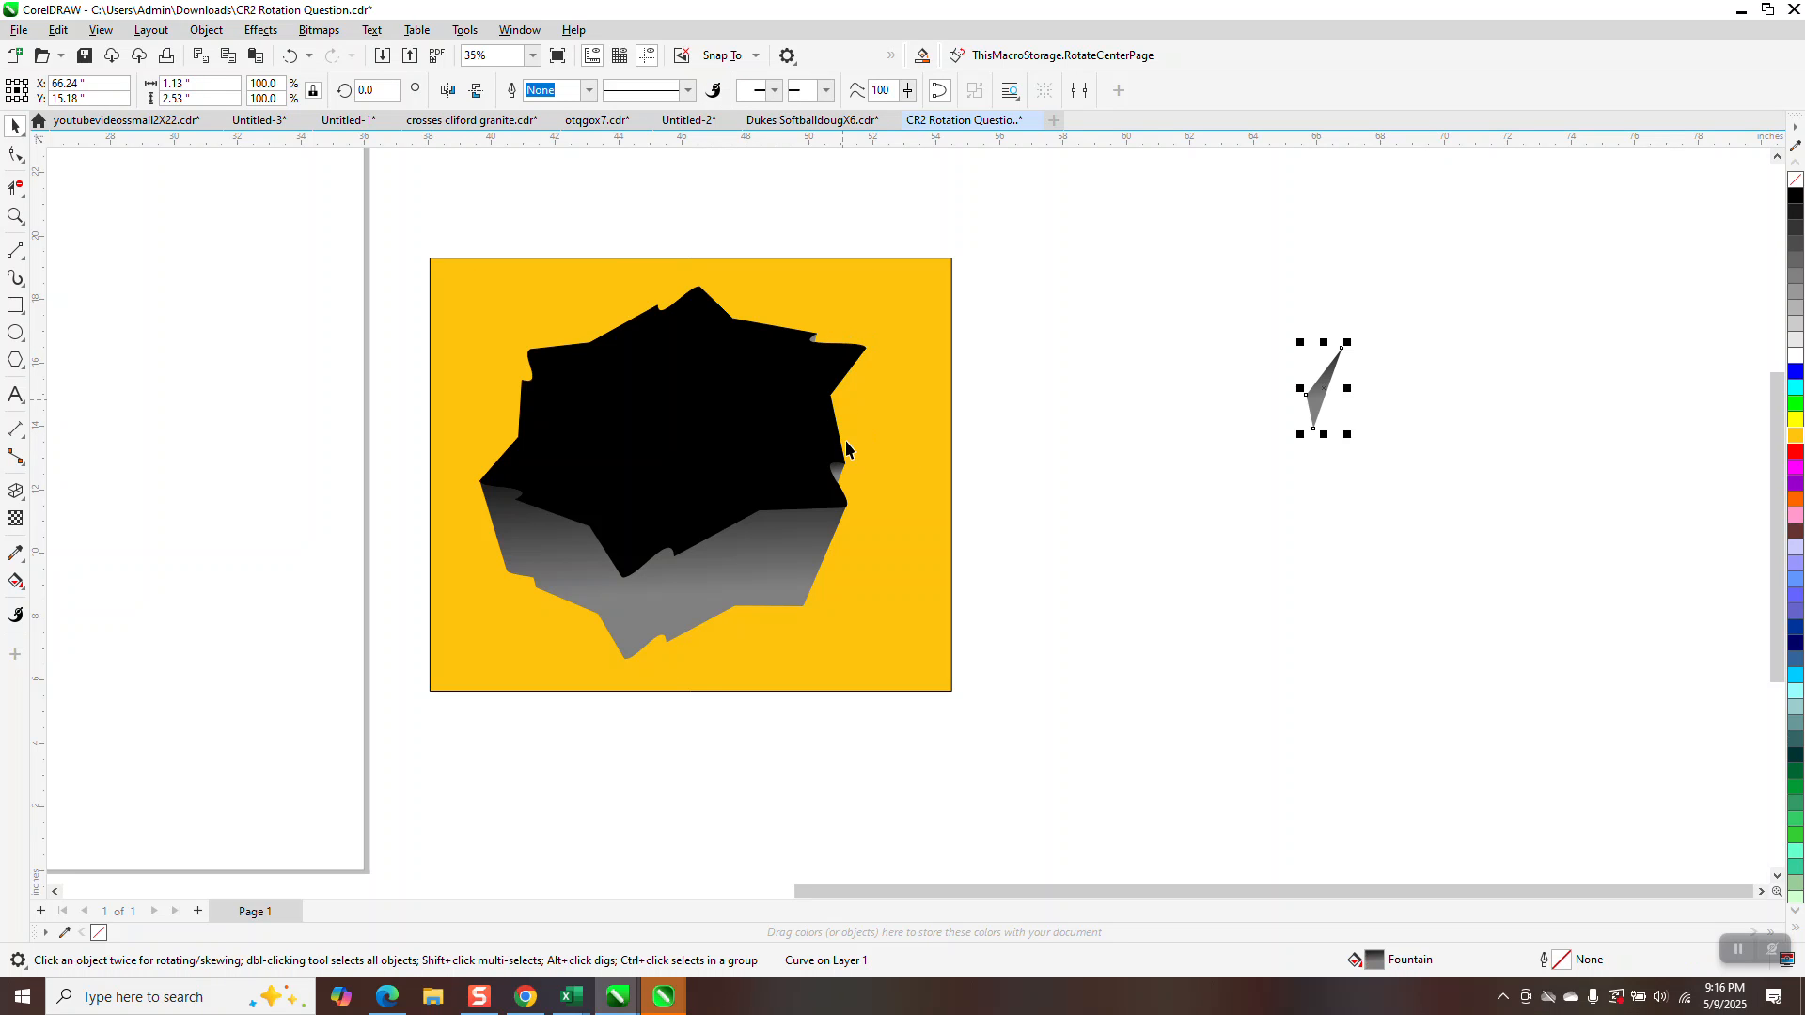
click(838, 474)
key(shift+Right)
click(806, 564)
key(shift+Right)
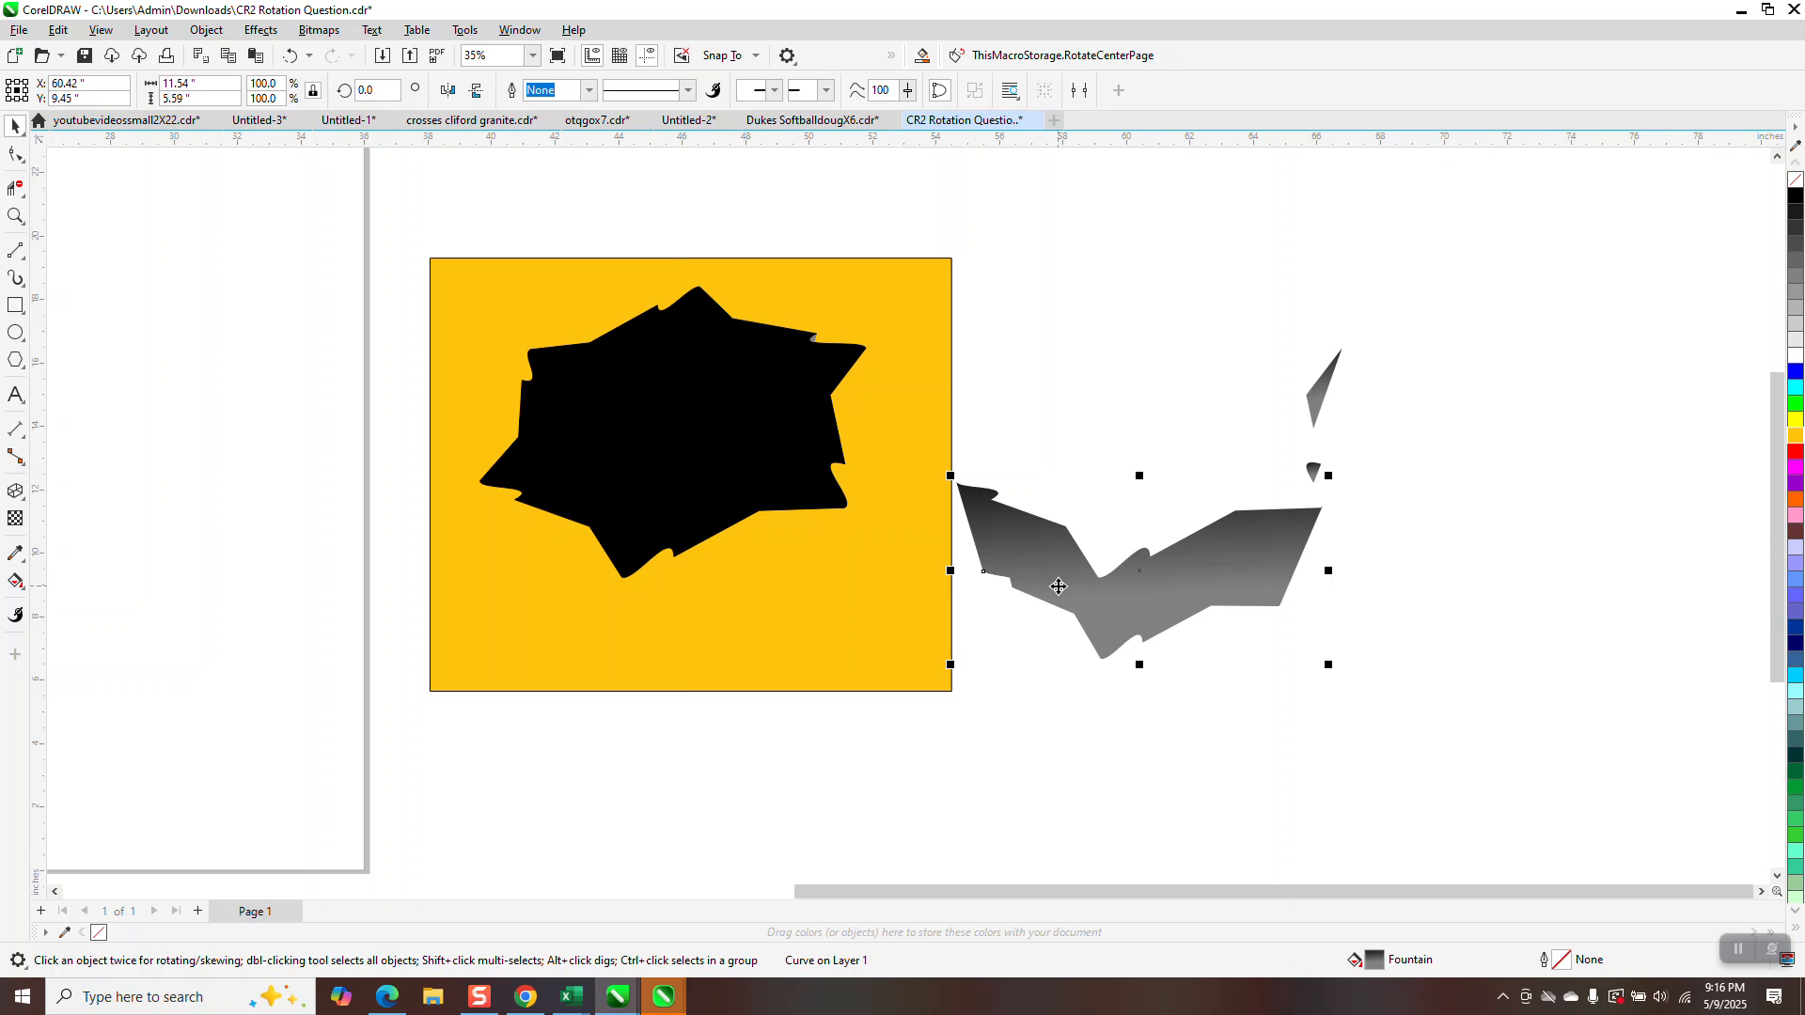
key(shift+Down)
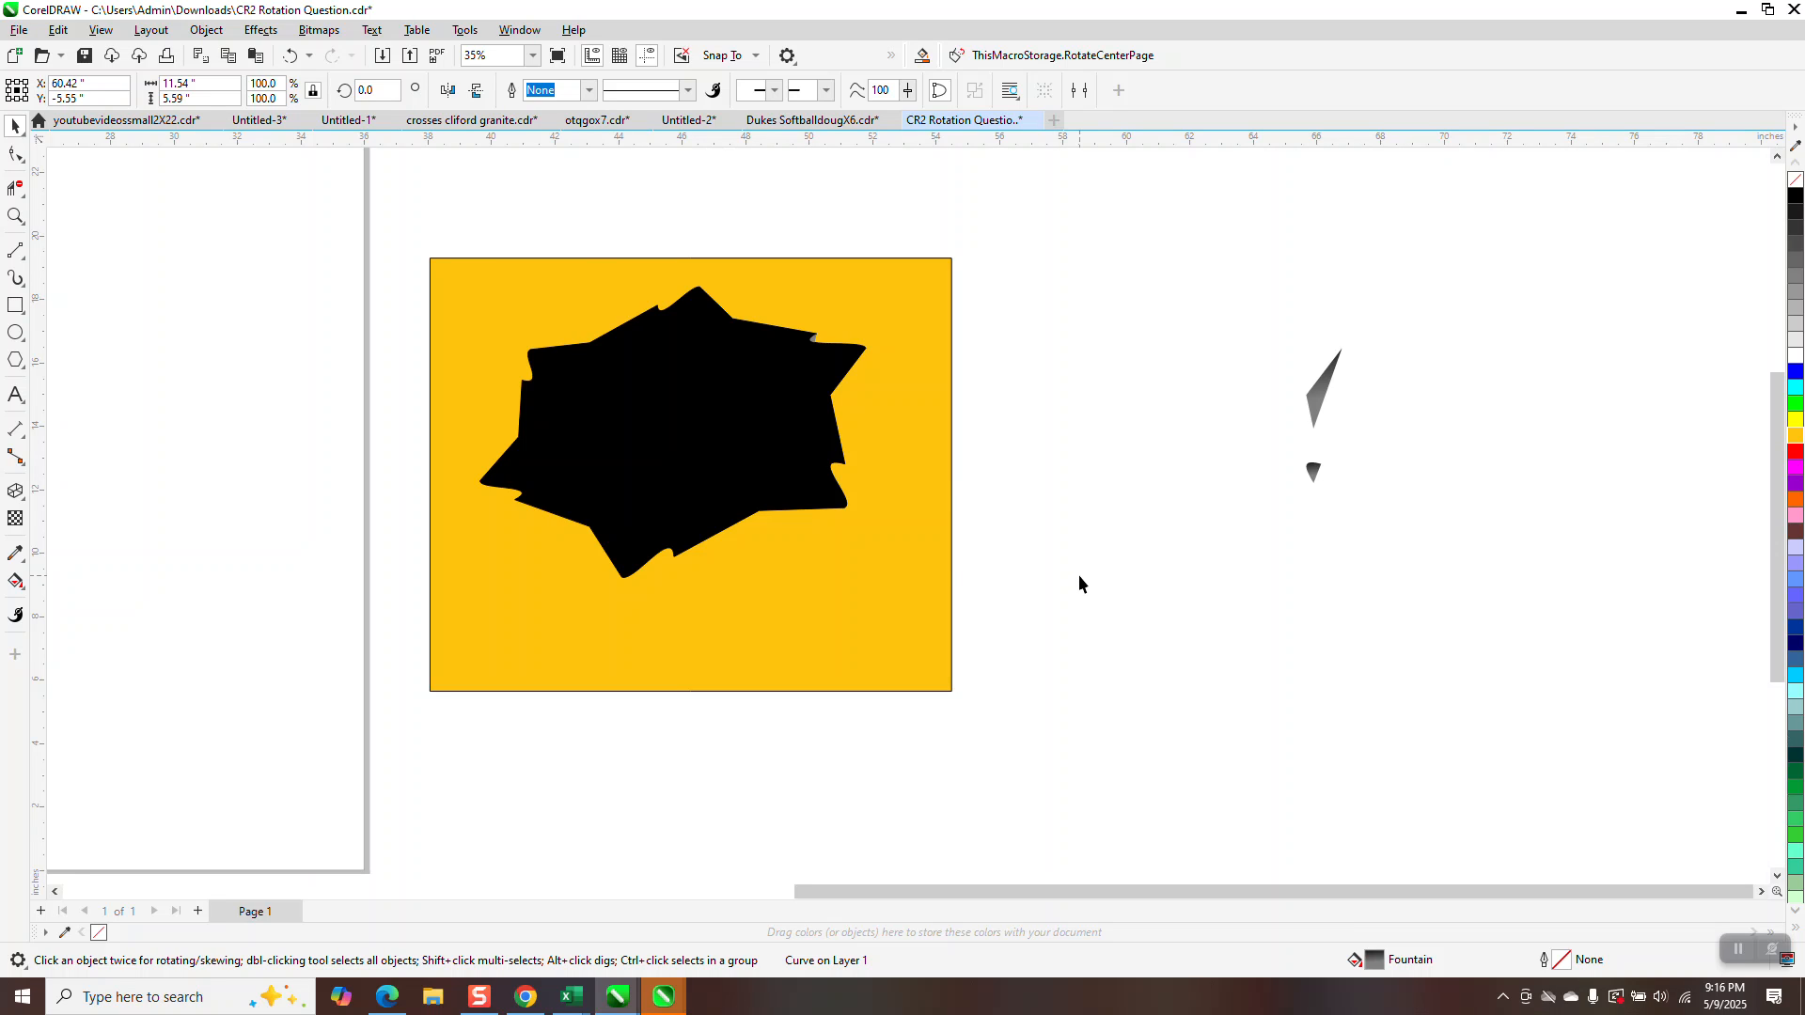
key(ctrl+z)
key(ctrl+z)
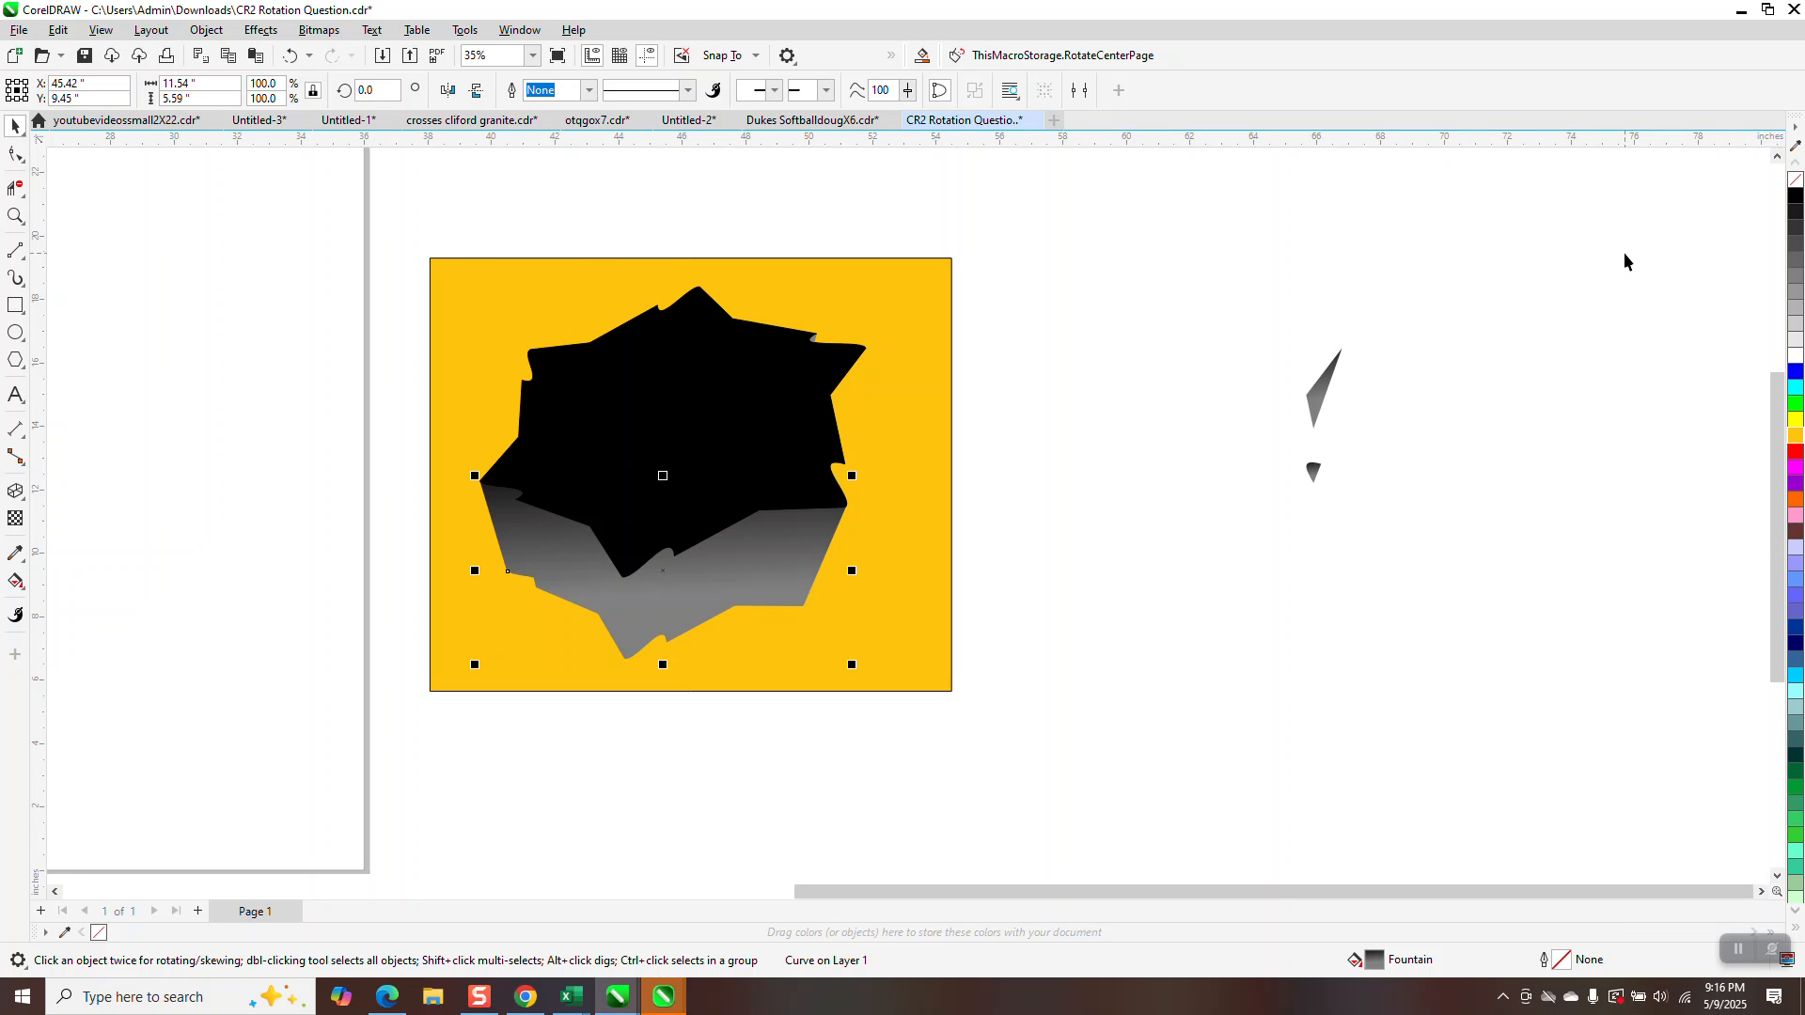
Step: Place a copy of the large side wall 15 inches to the right, and leave the original wall and the face unfilled with black outlines
key(shift+Right)
click(810, 540)
click(1793, 183)
right_click(1795, 195)
click(770, 369)
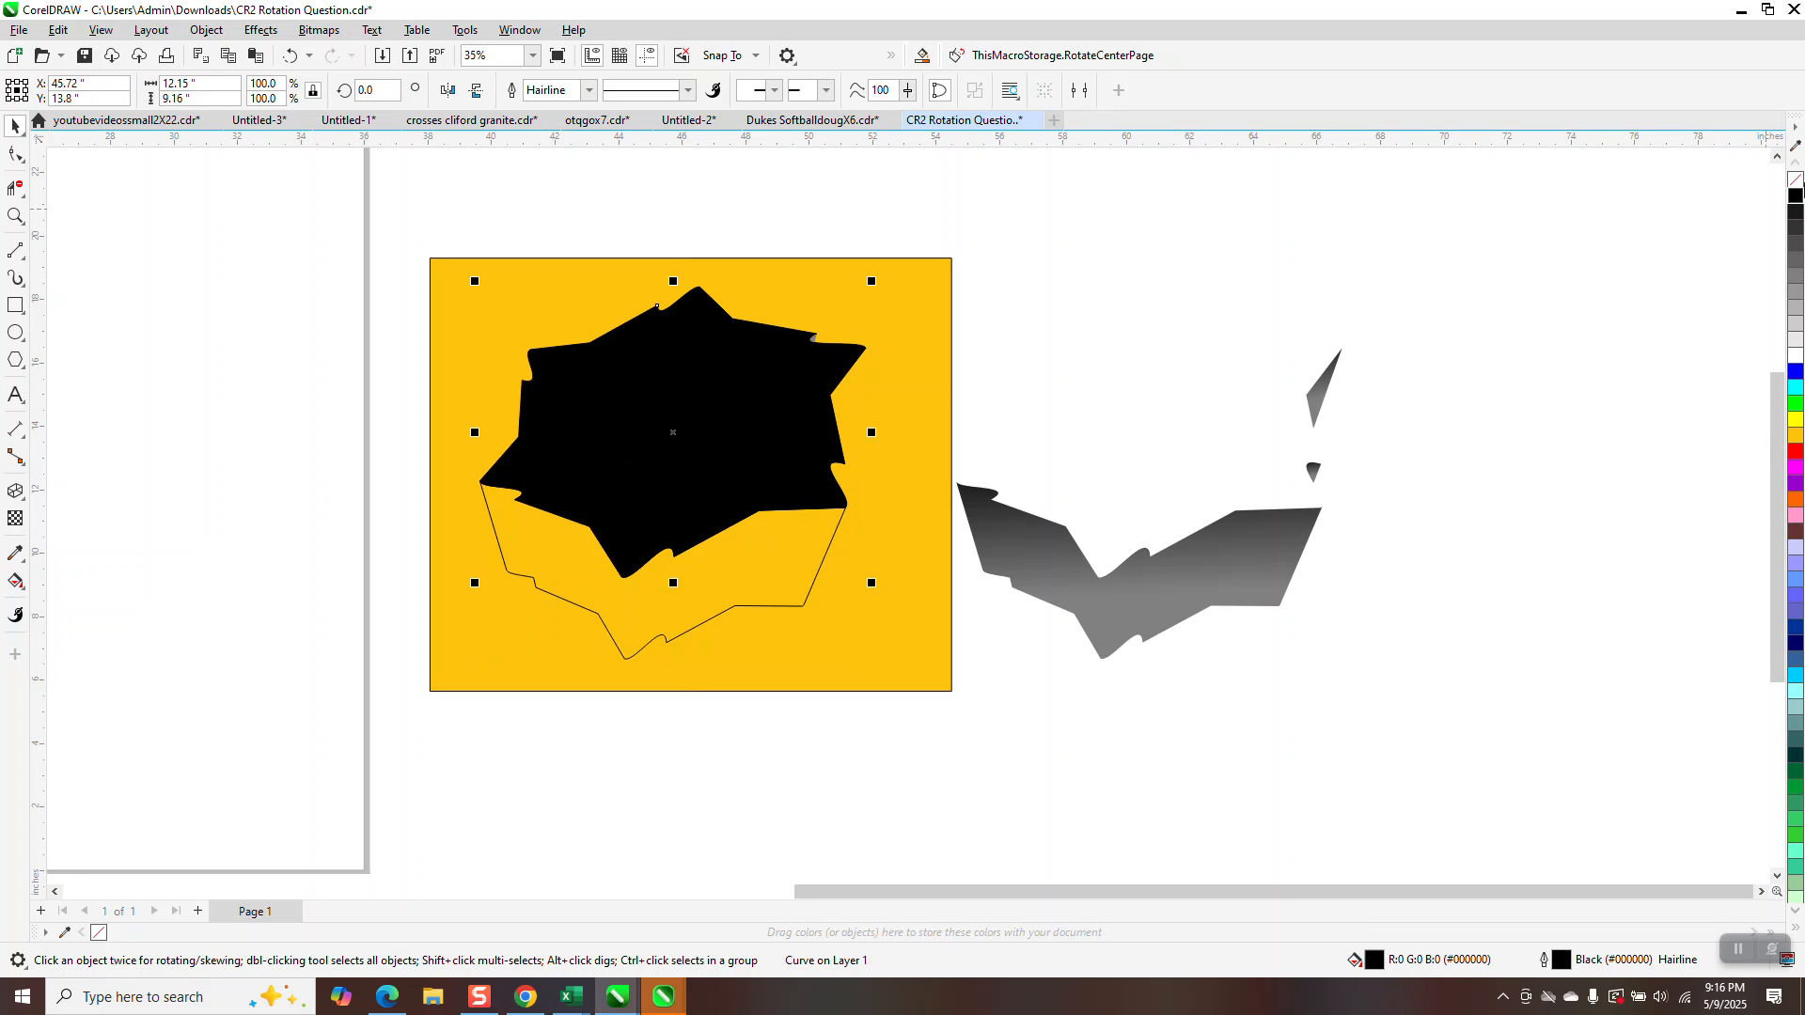
click(1793, 183)
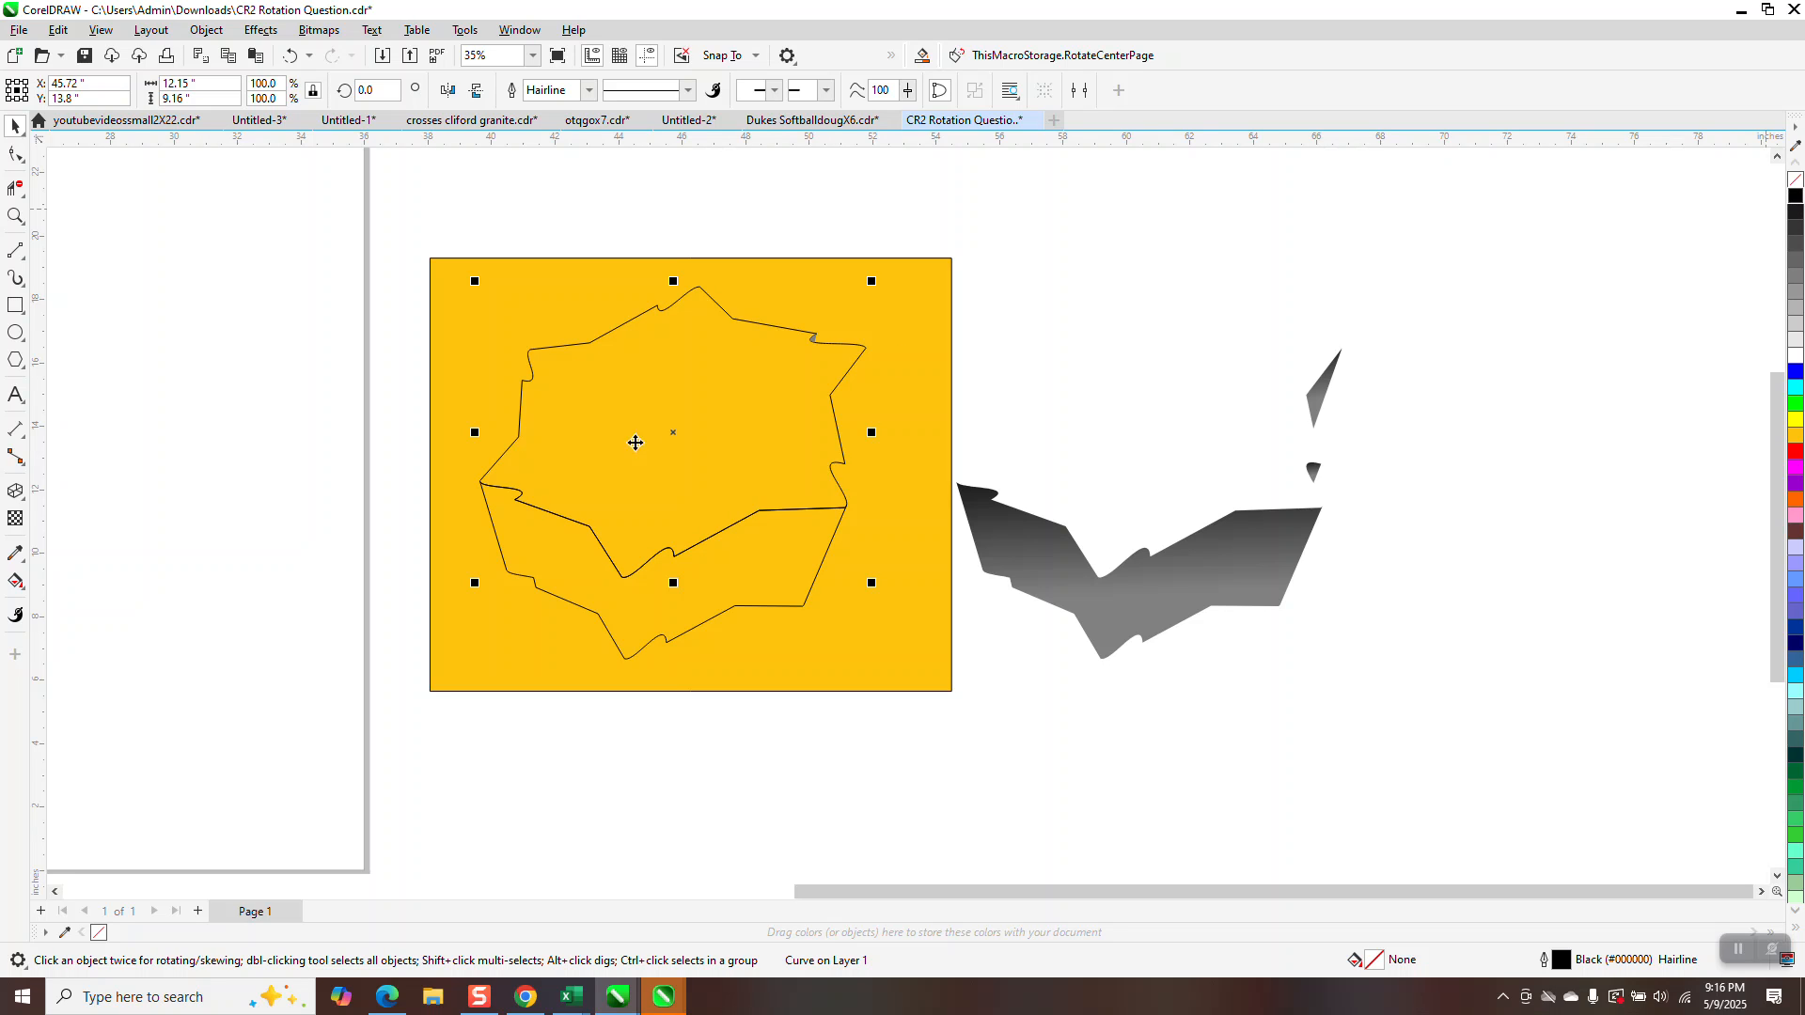
Step: Draw four straight hairline edges across the large side wall, joining corners of the face's lower edge to the matching corners on the wall's bottom edge
click(15, 216)
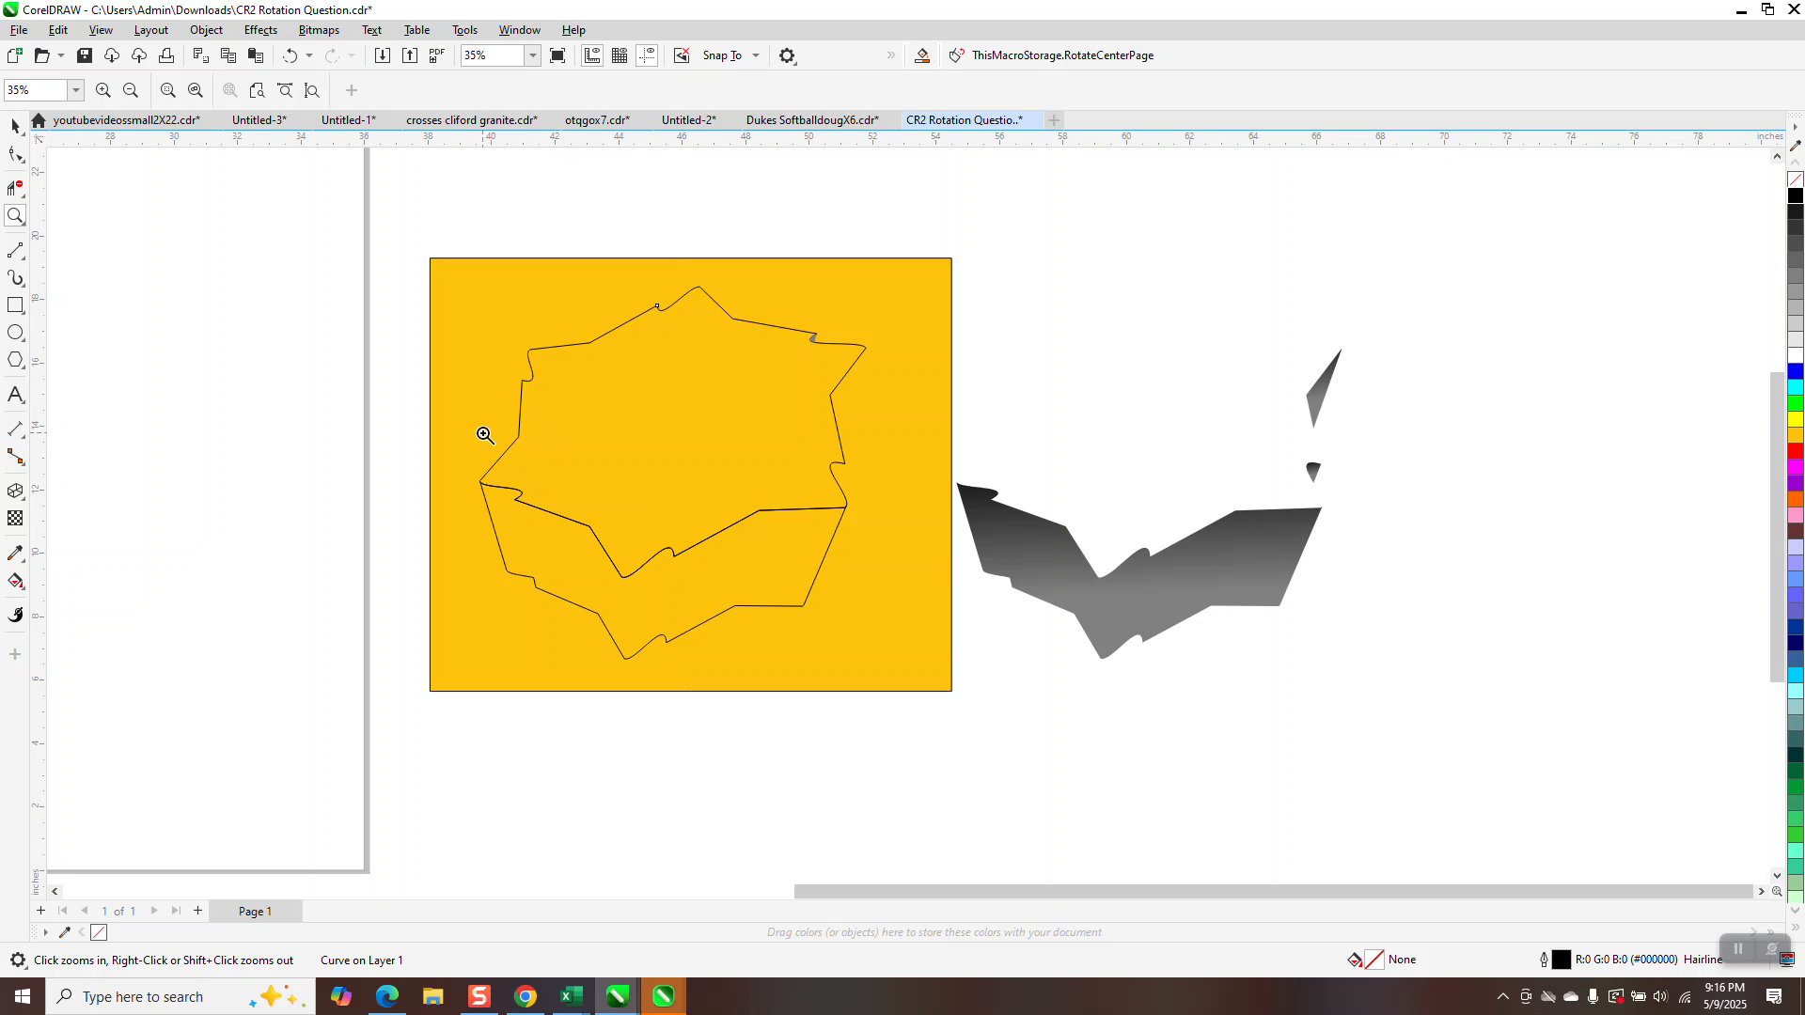
drag(468, 420, 1055, 736)
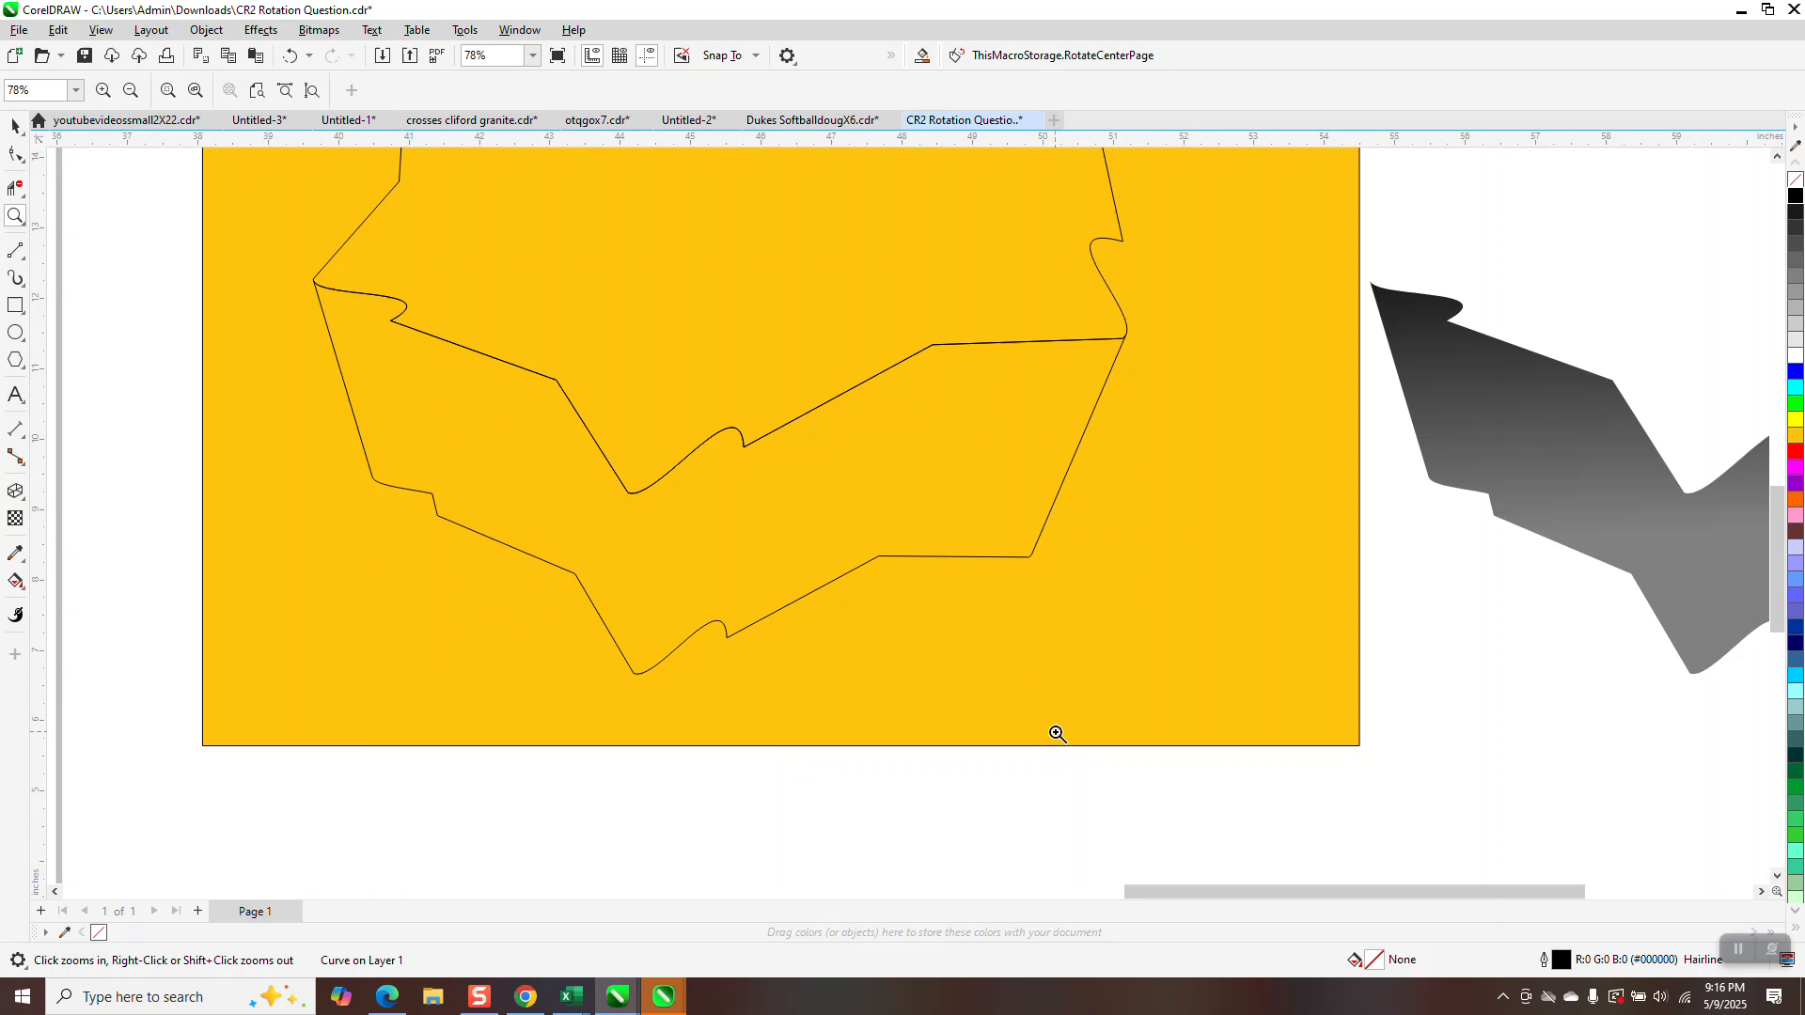
click(26, 265)
click(94, 267)
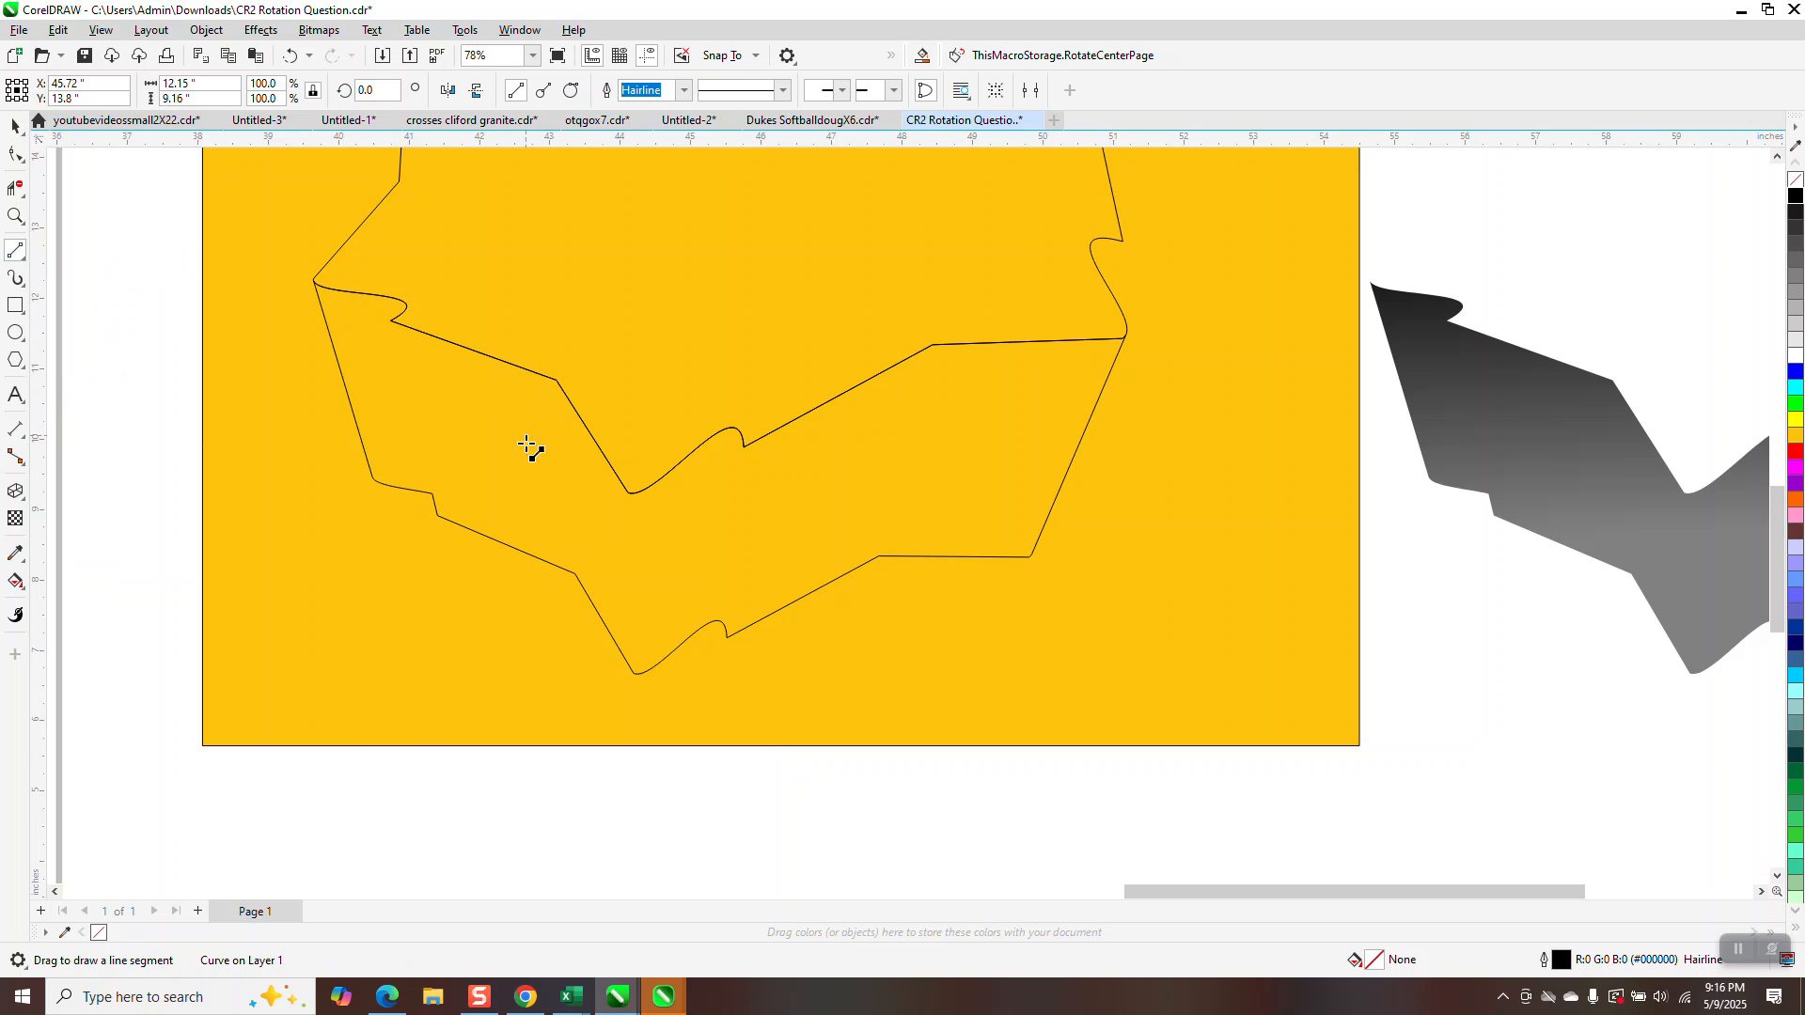
drag(636, 673, 645, 493)
drag(745, 446, 727, 633)
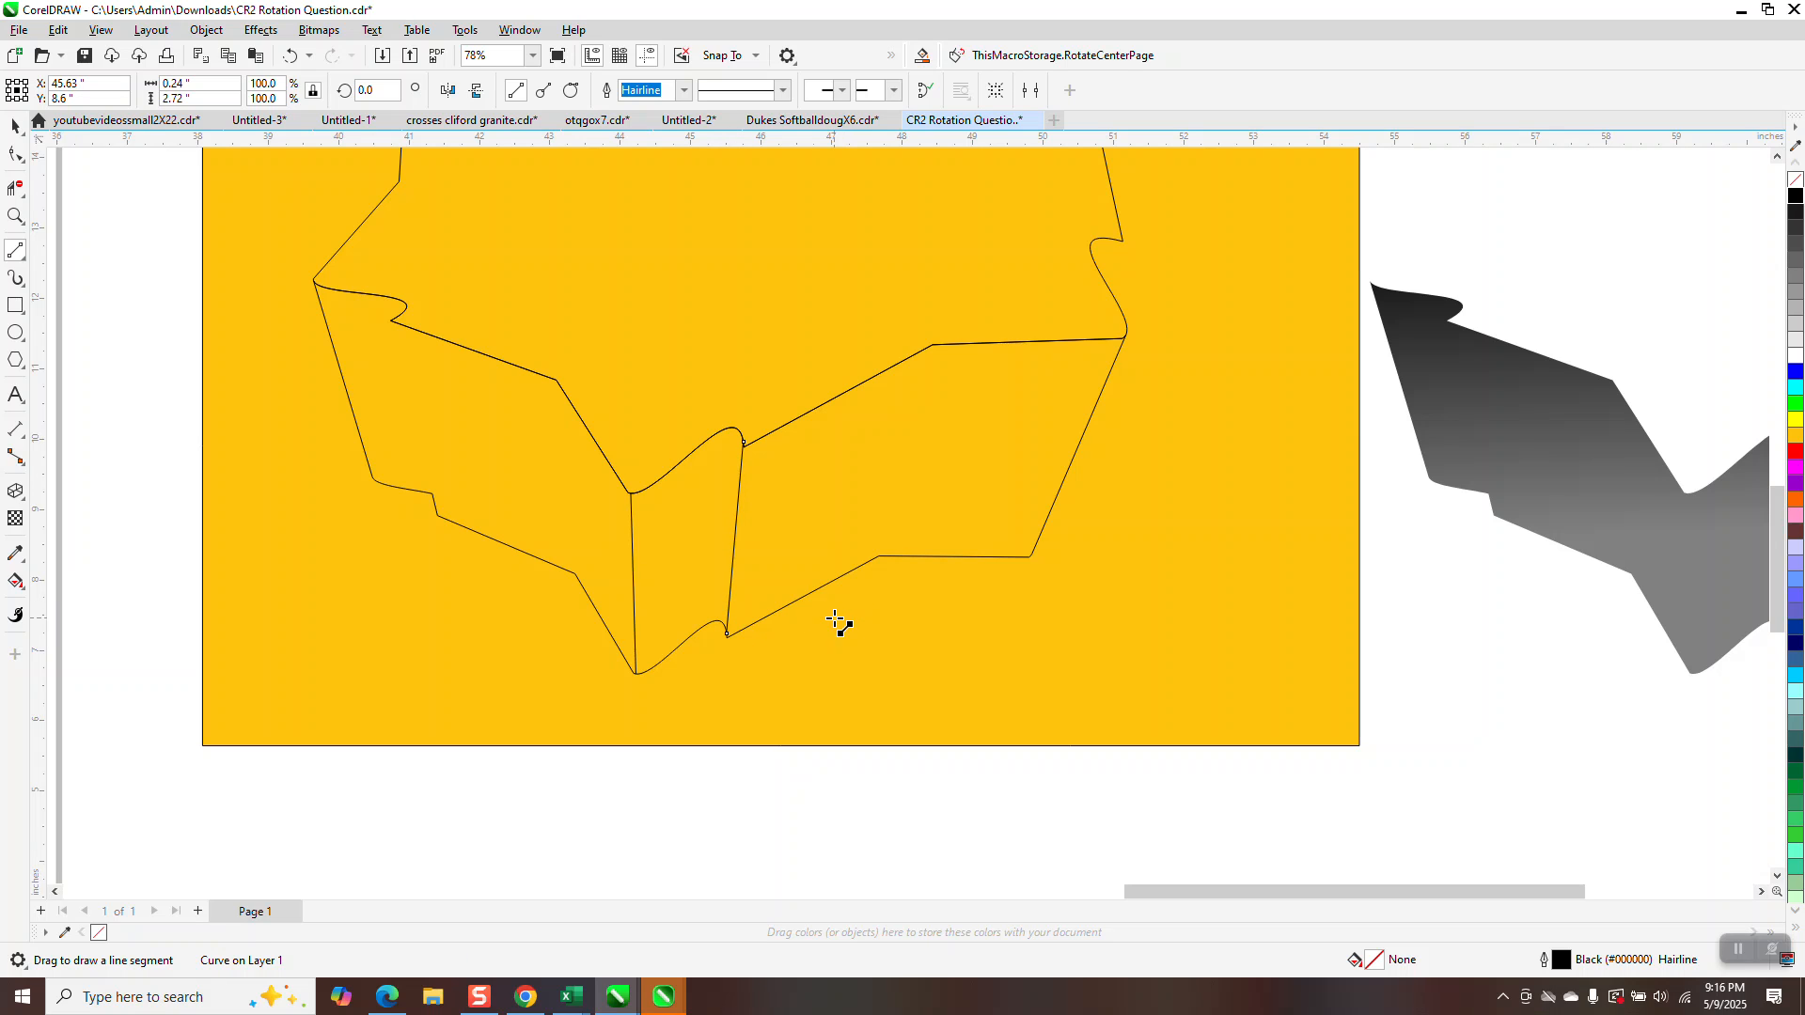
click(289, 56)
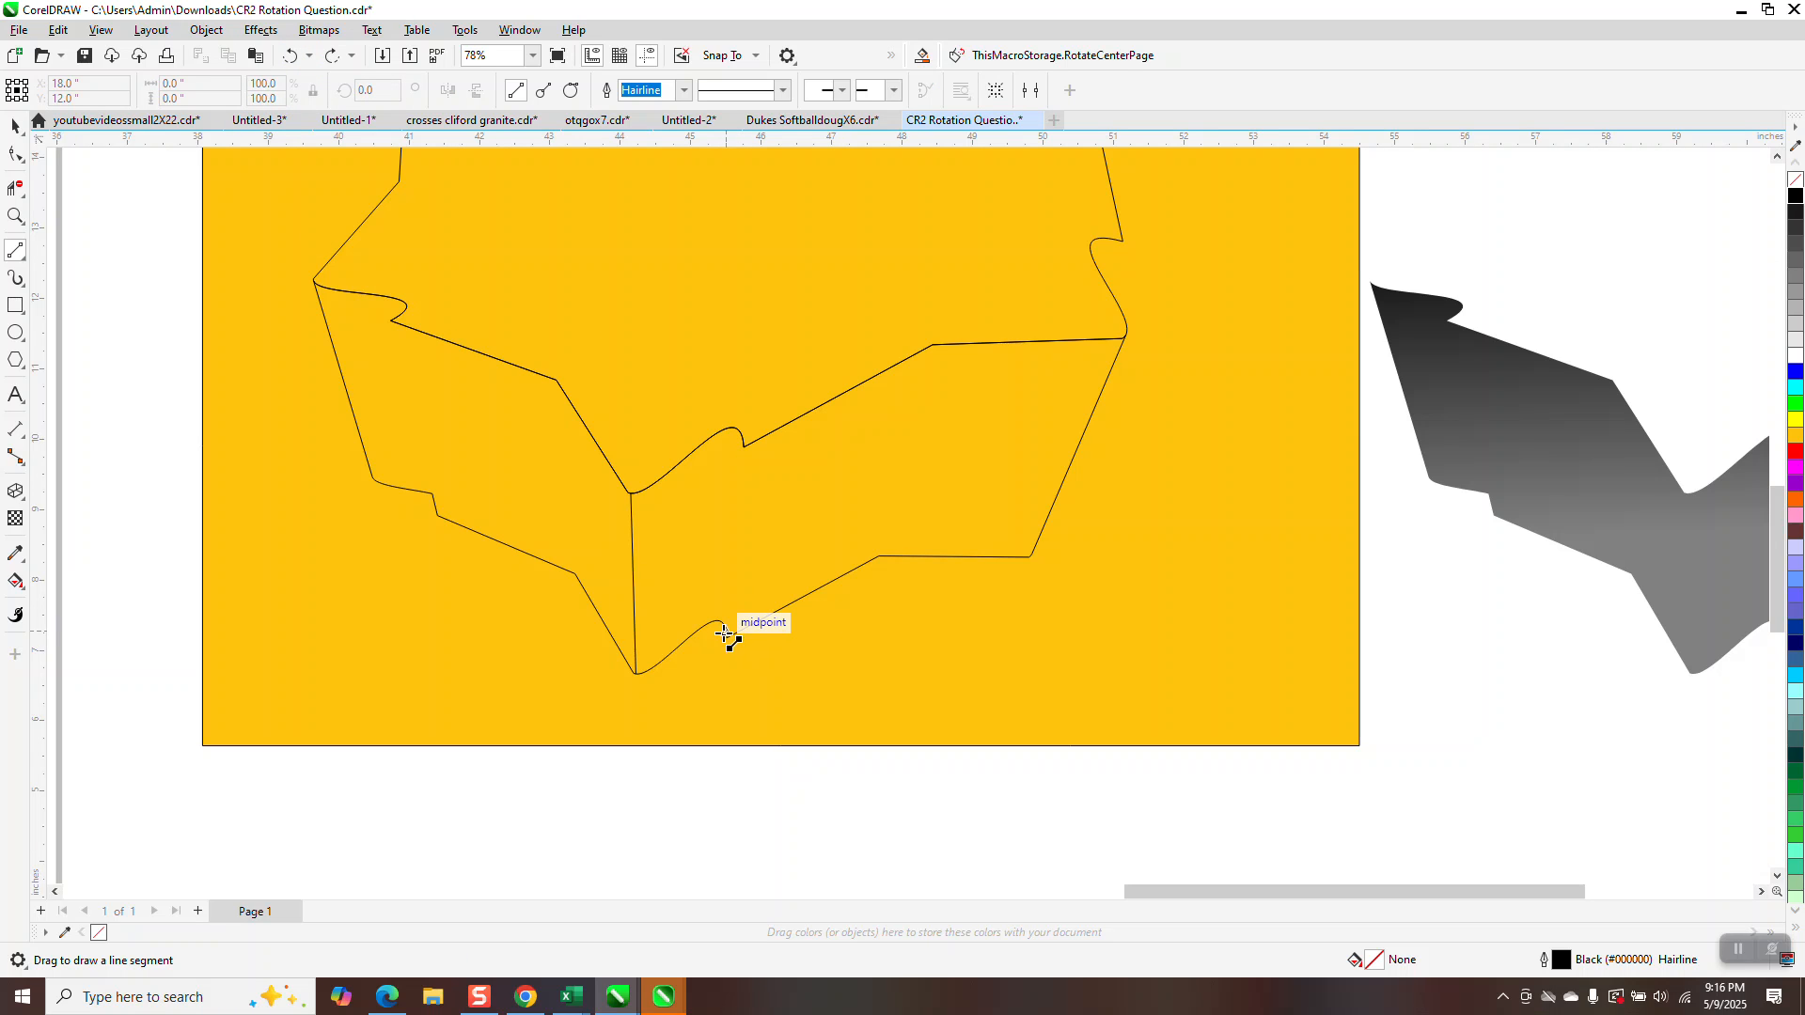
drag(729, 637, 745, 447)
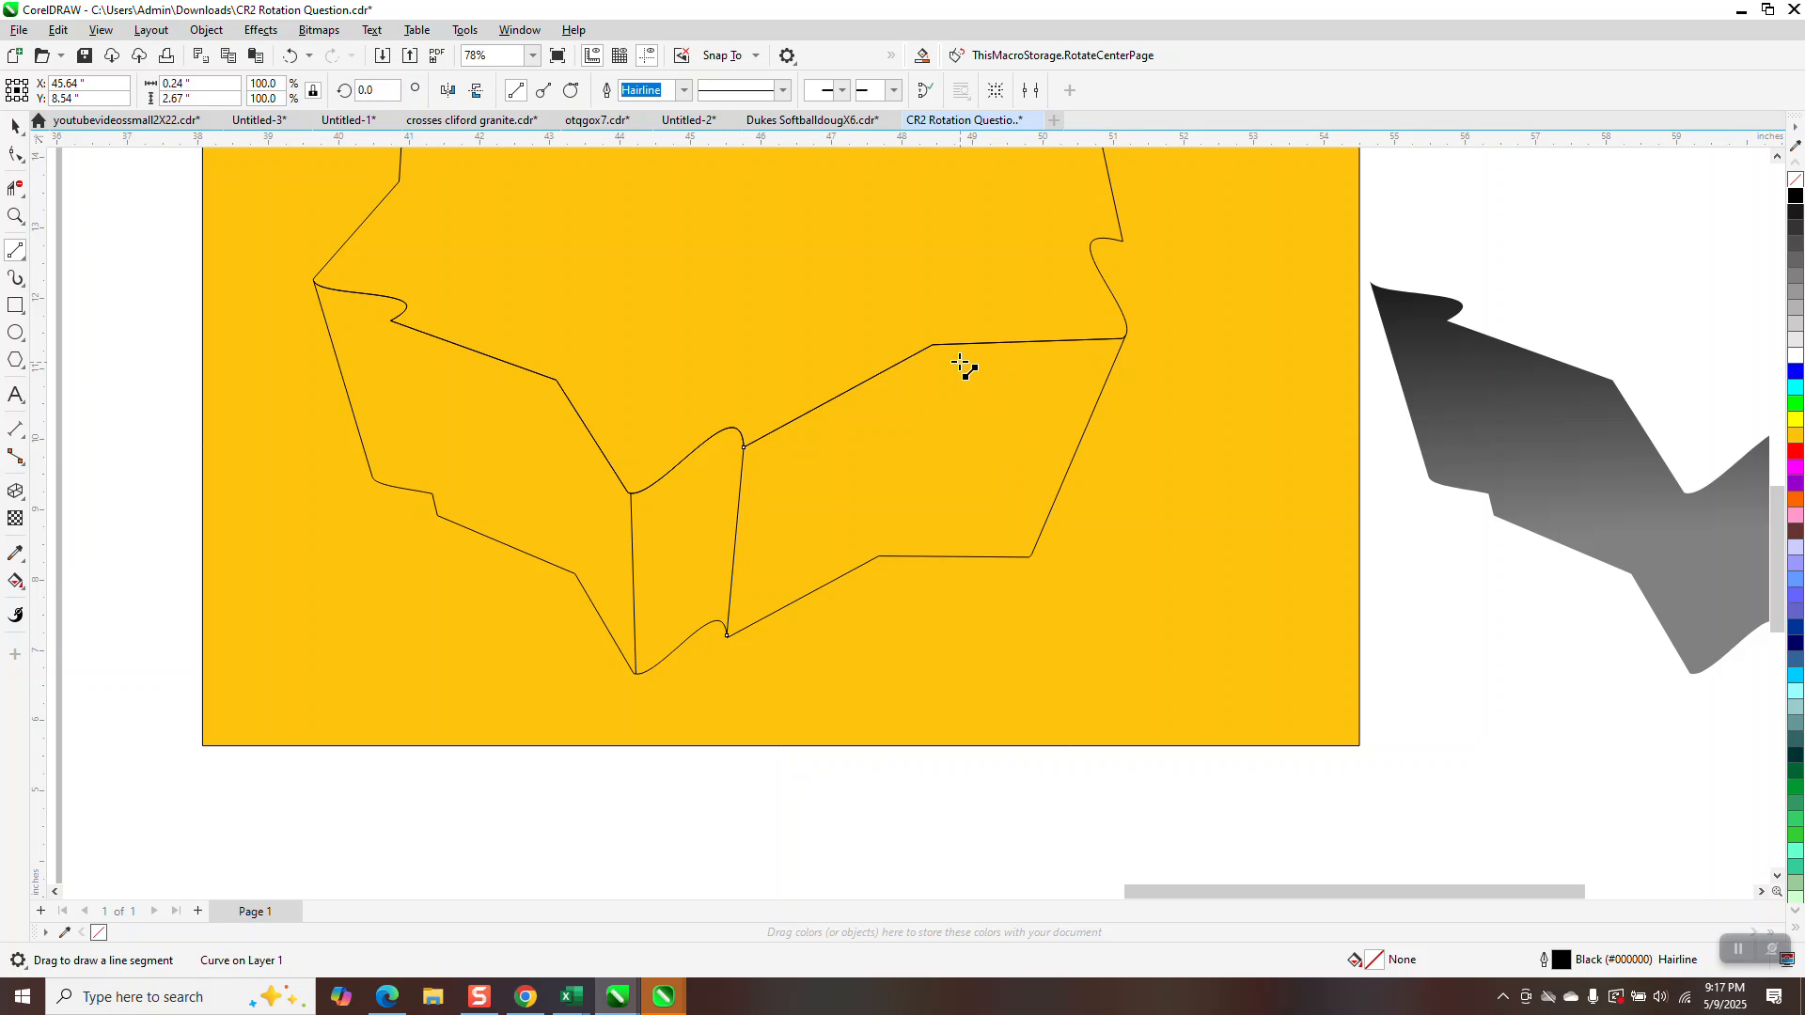
drag(932, 345, 879, 557)
drag(394, 321, 443, 495)
Step: Delete the yellow-orange background rectangle around the outlined shape
scroll(701, 576, down, 3)
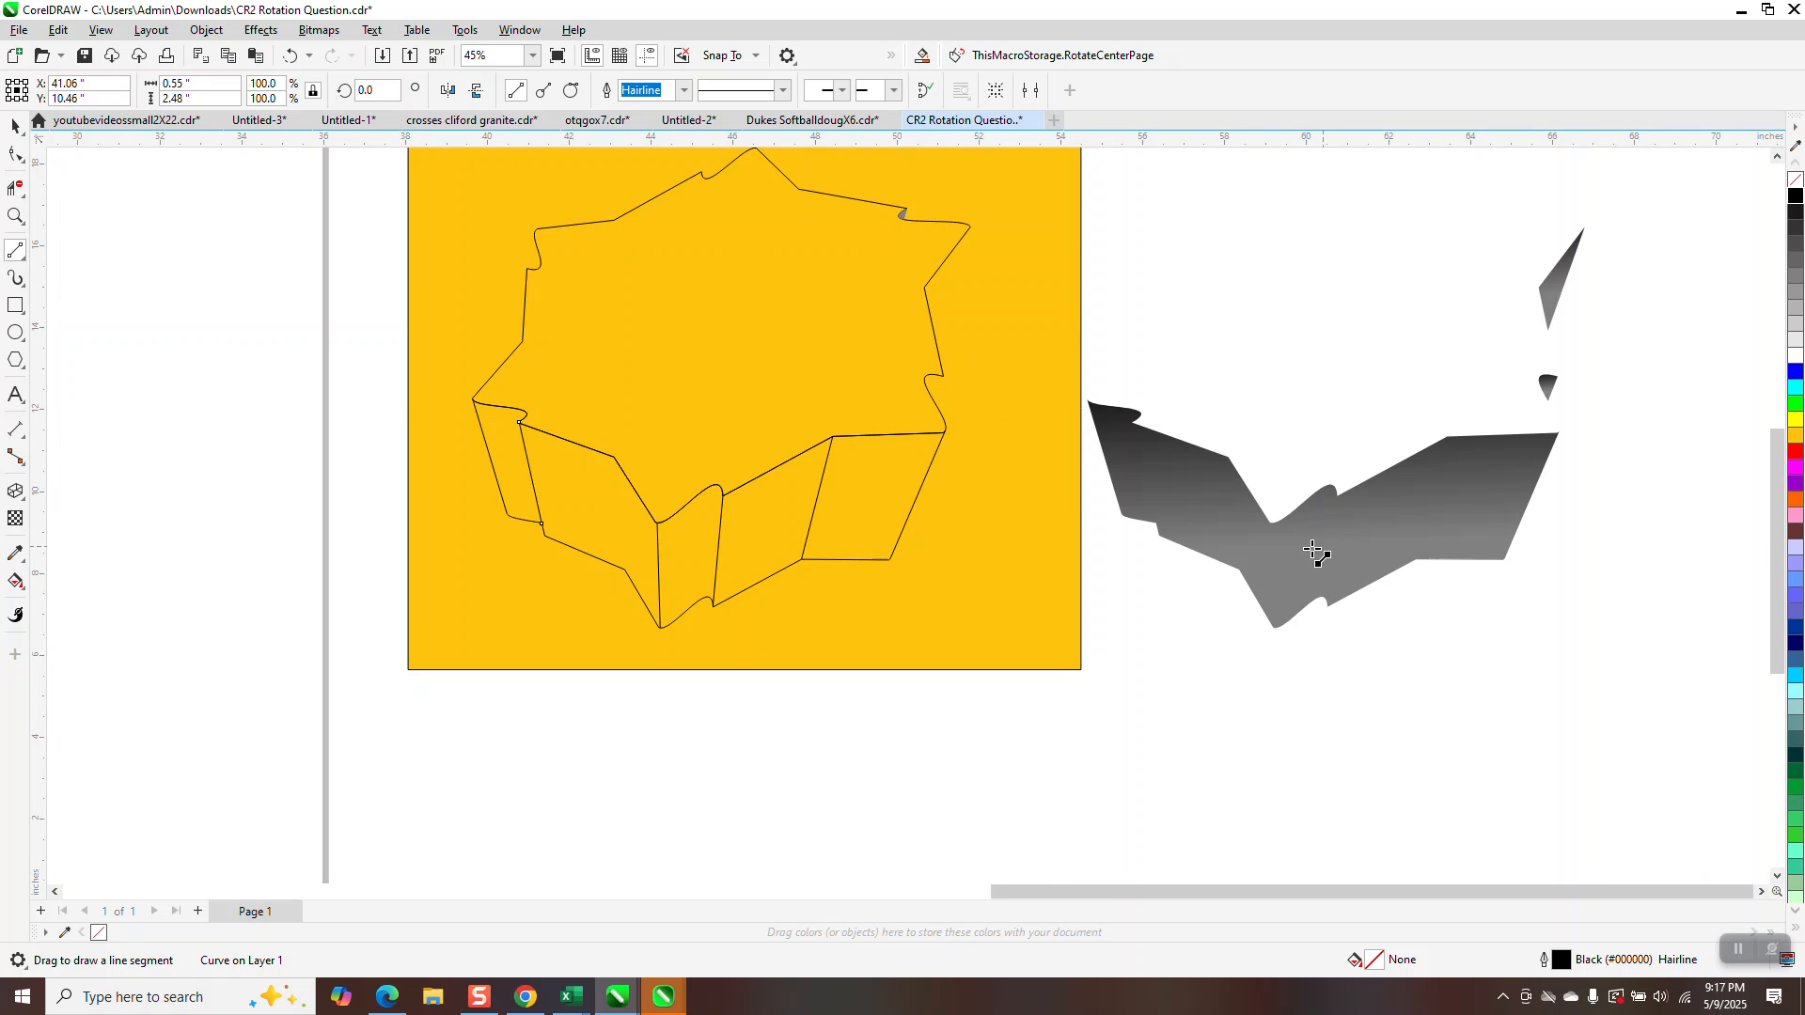
click(15, 125)
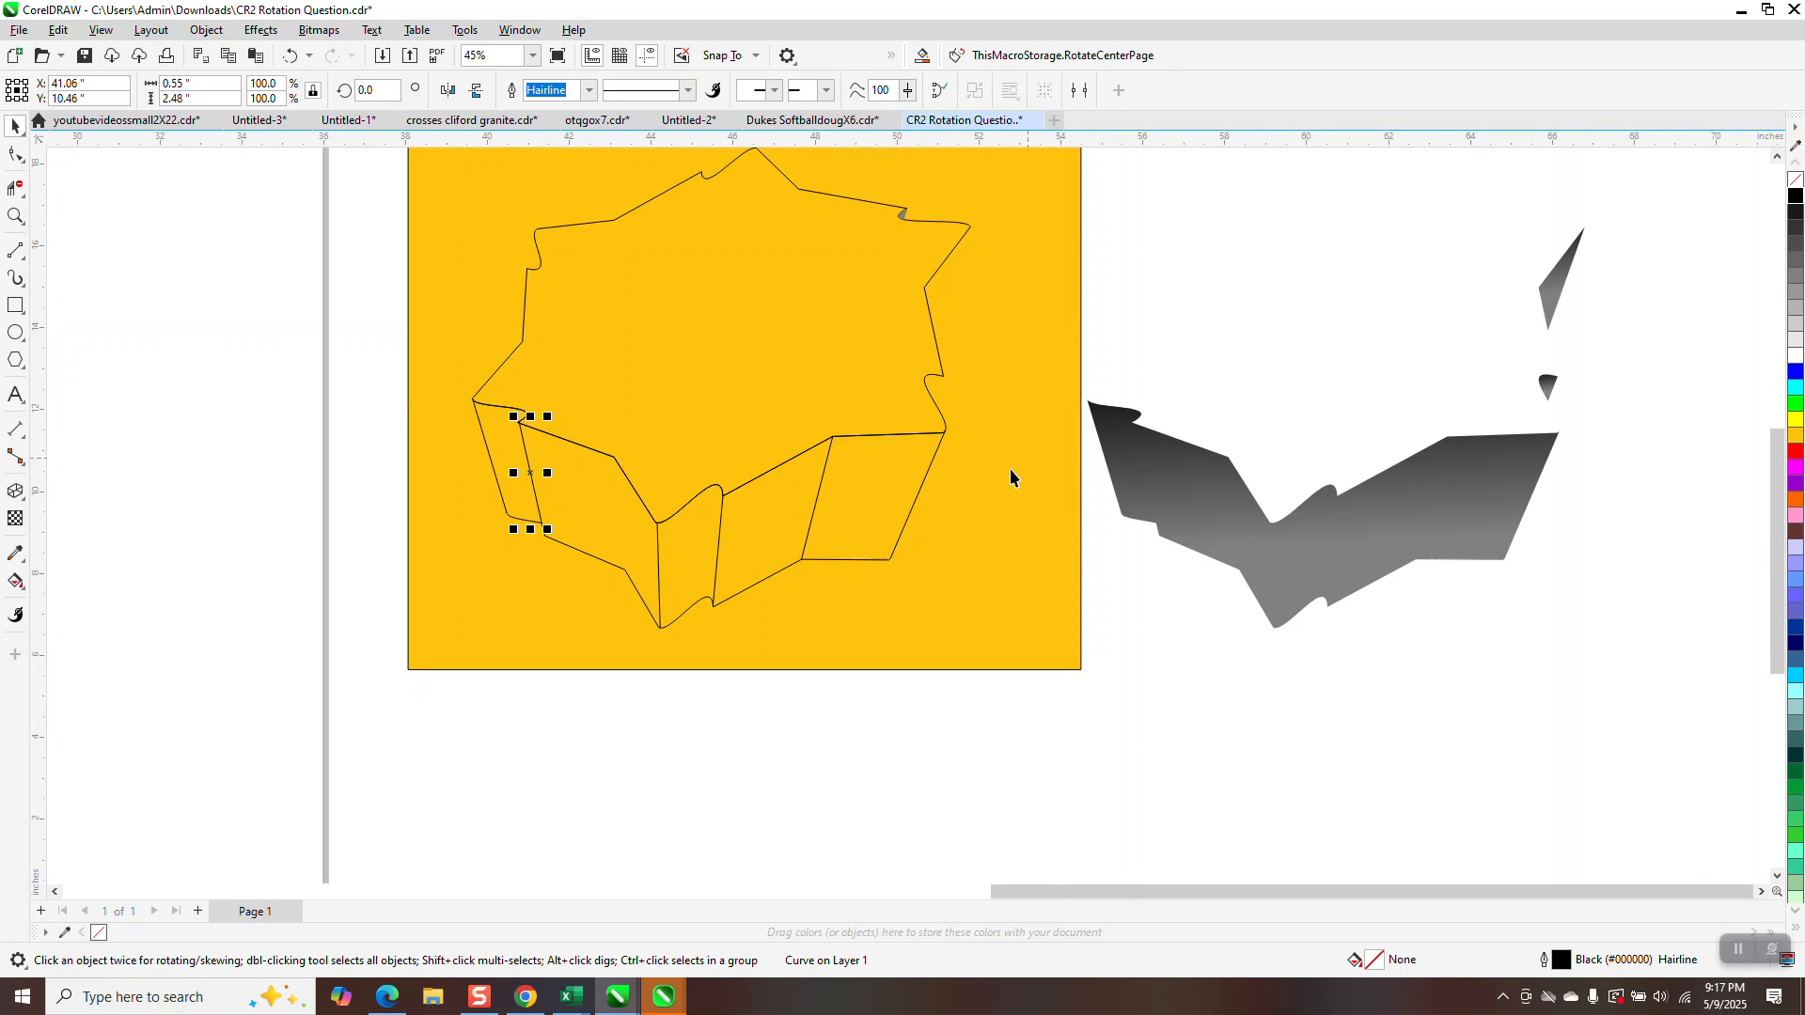
scroll(1034, 395, down, 1)
click(1026, 412)
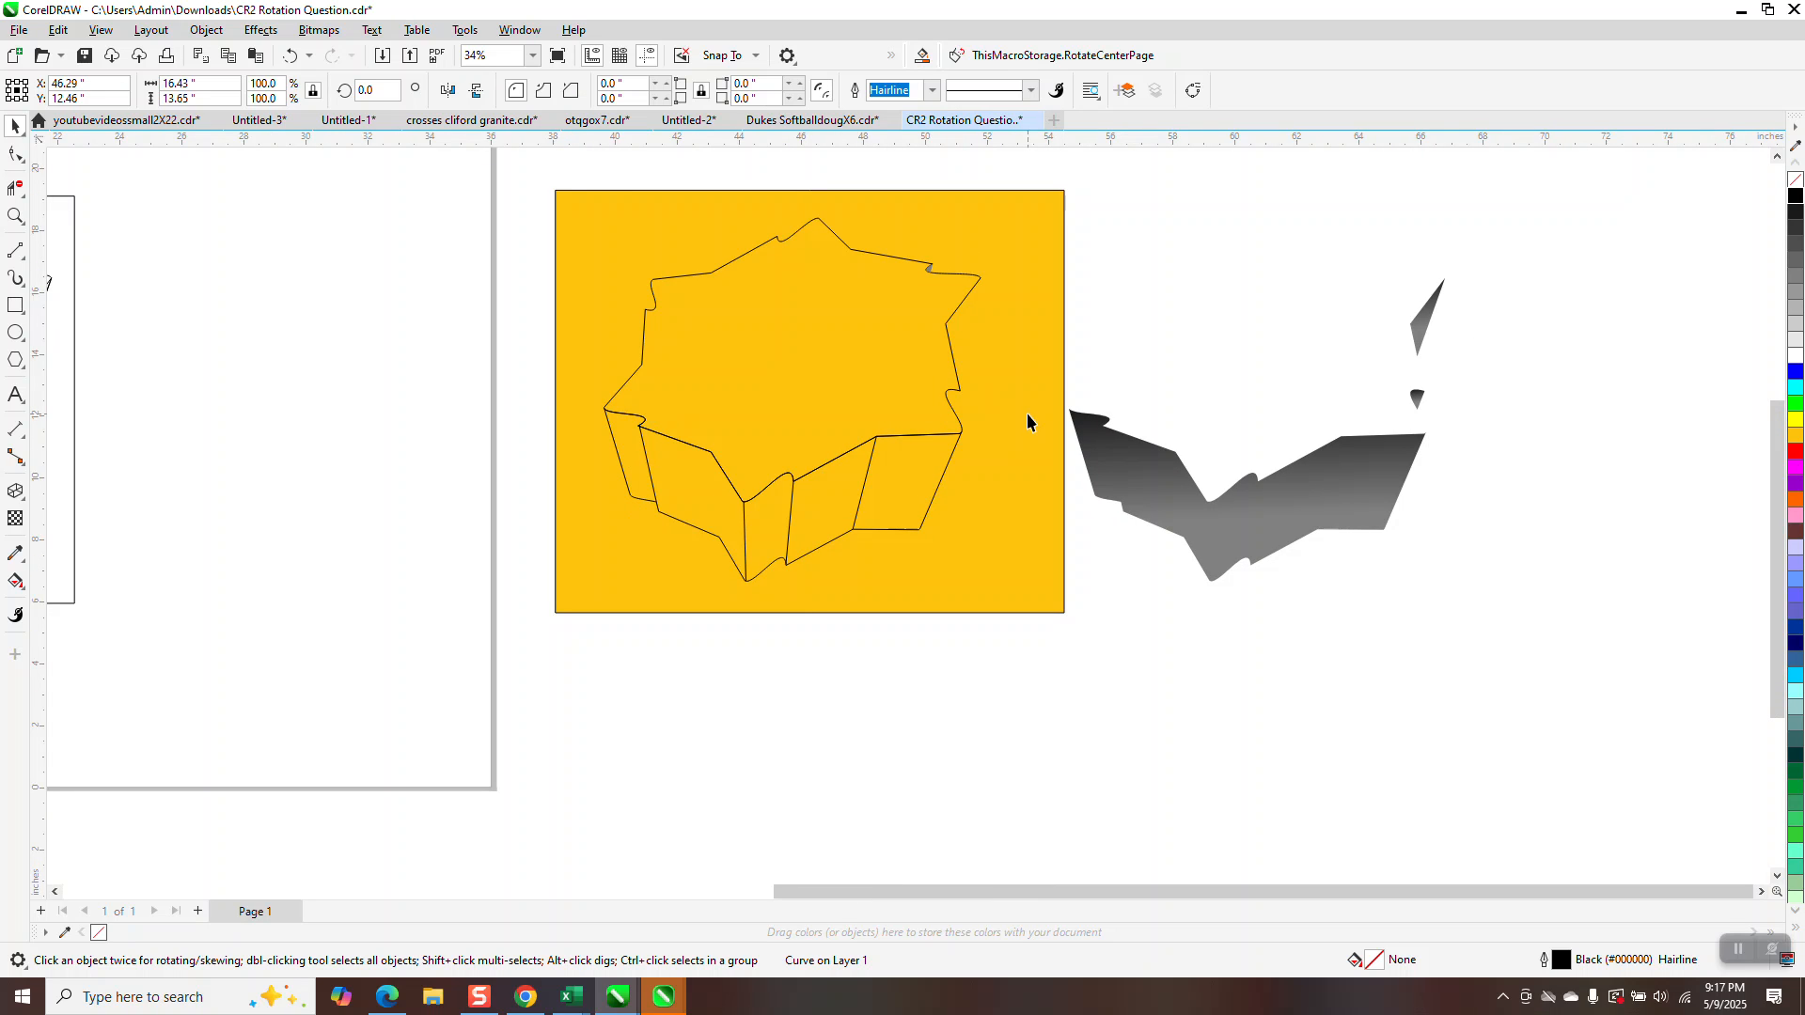
key(Delete)
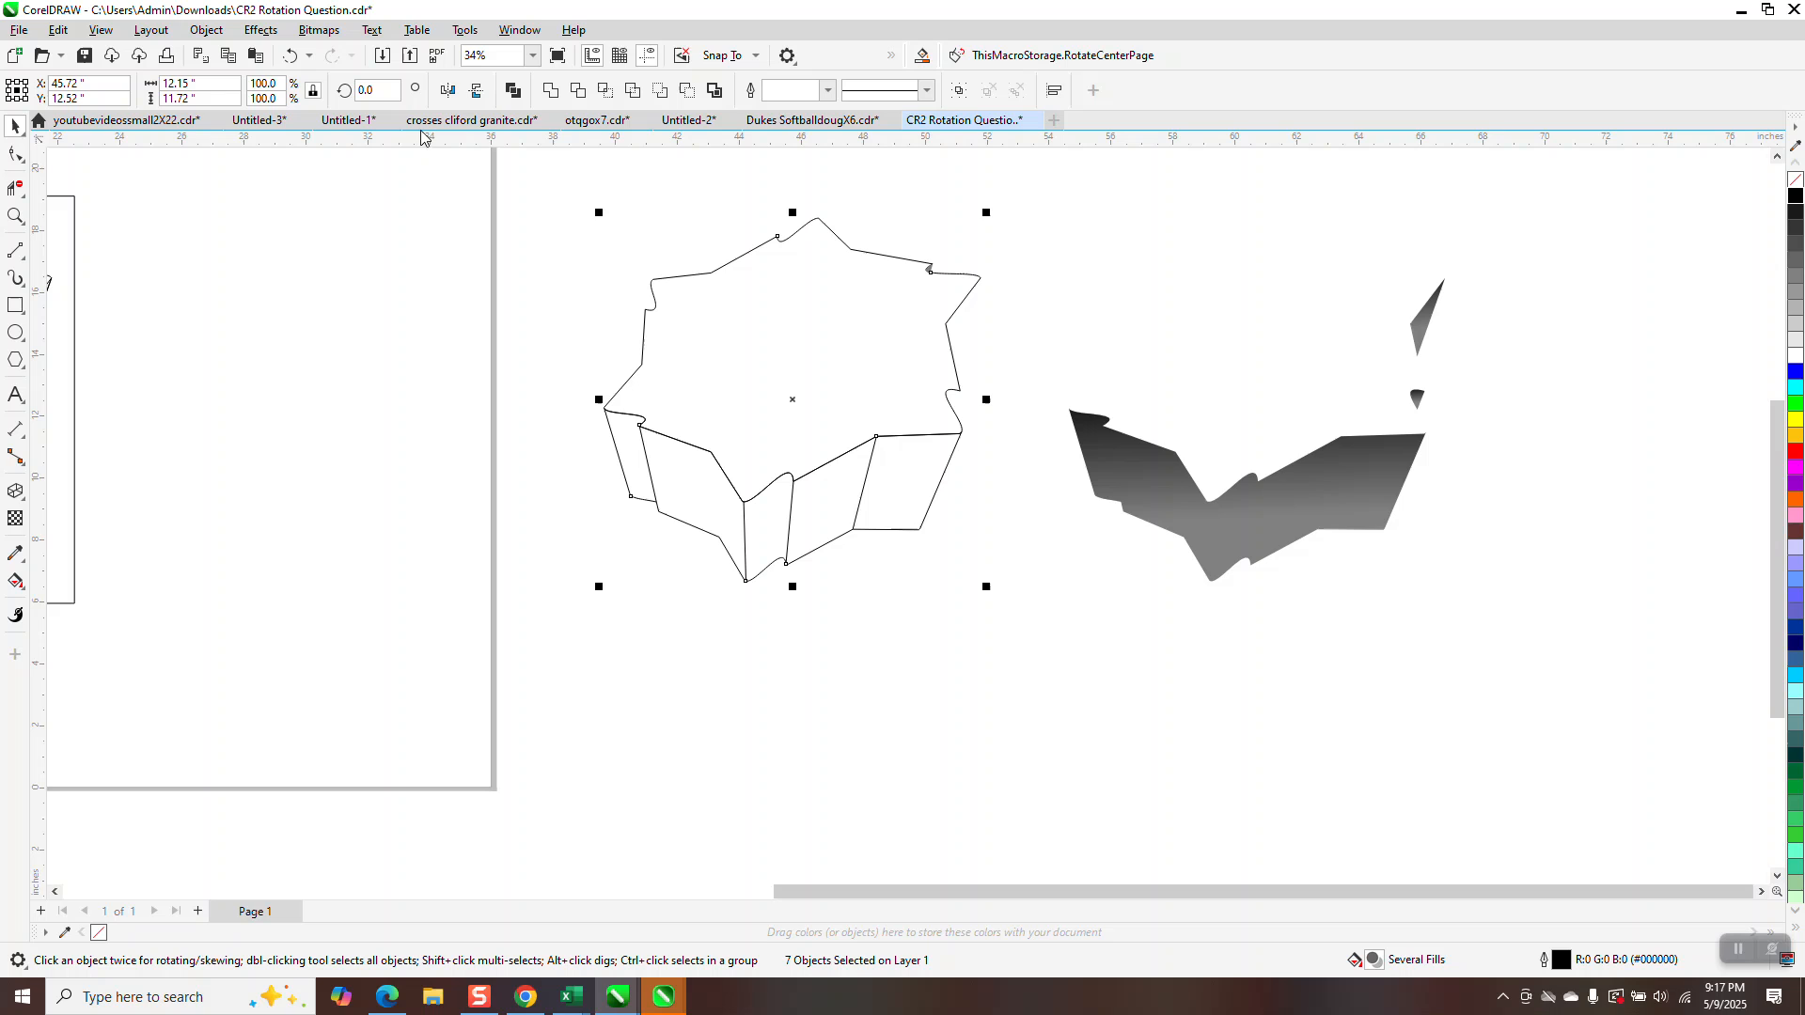
Step: Group the face outline, the side-wall outlines and the four edge lines into one object
click(207, 30)
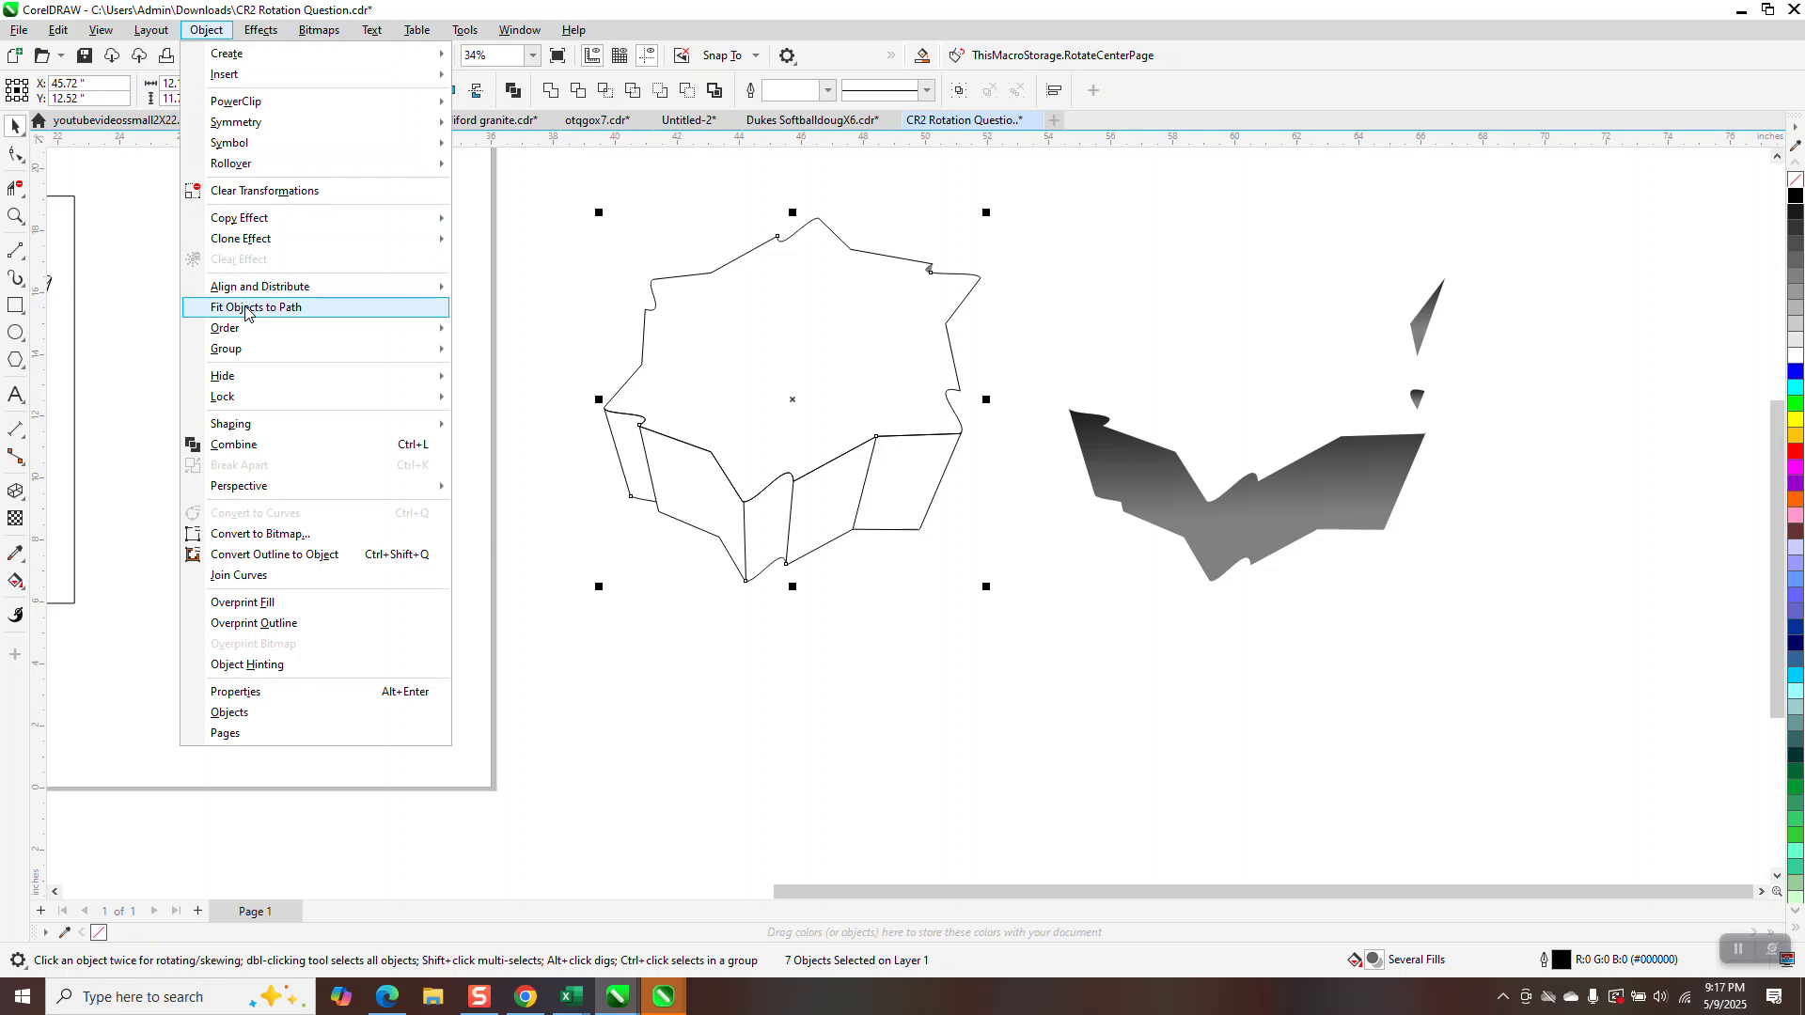
mouse_move(261, 355)
click(489, 348)
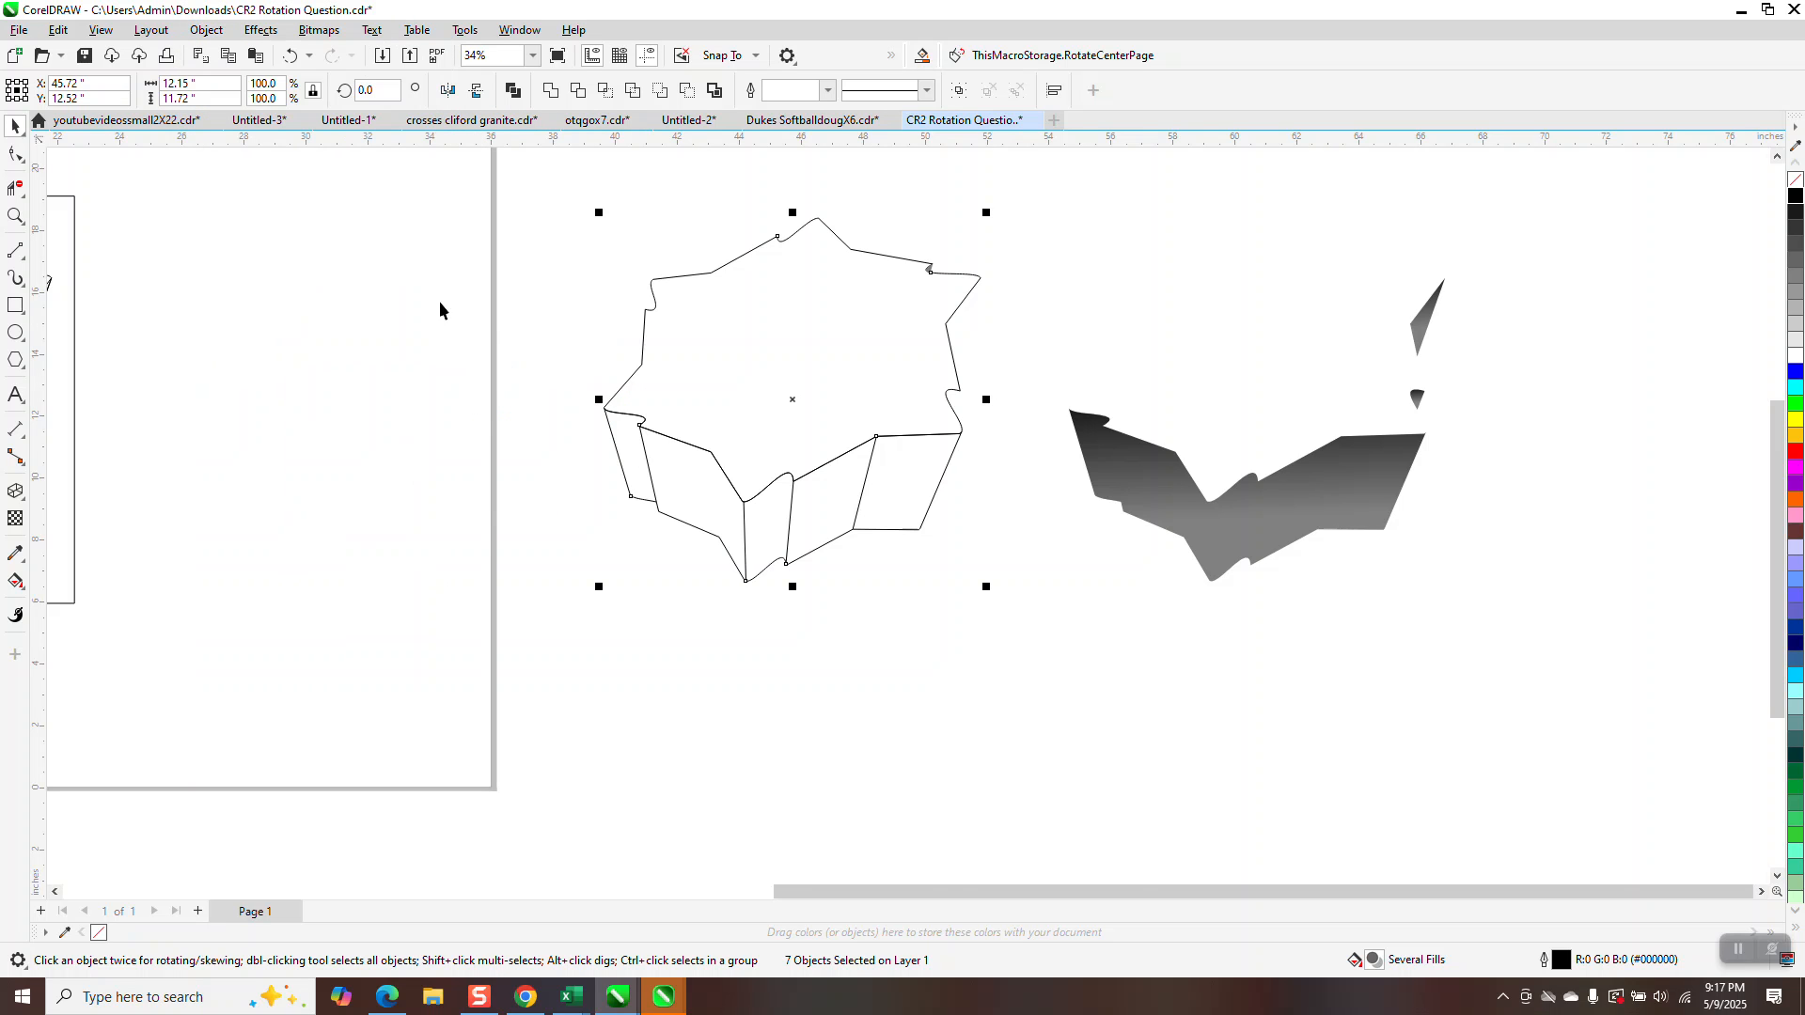
click(261, 31)
mouse_move(207, 31)
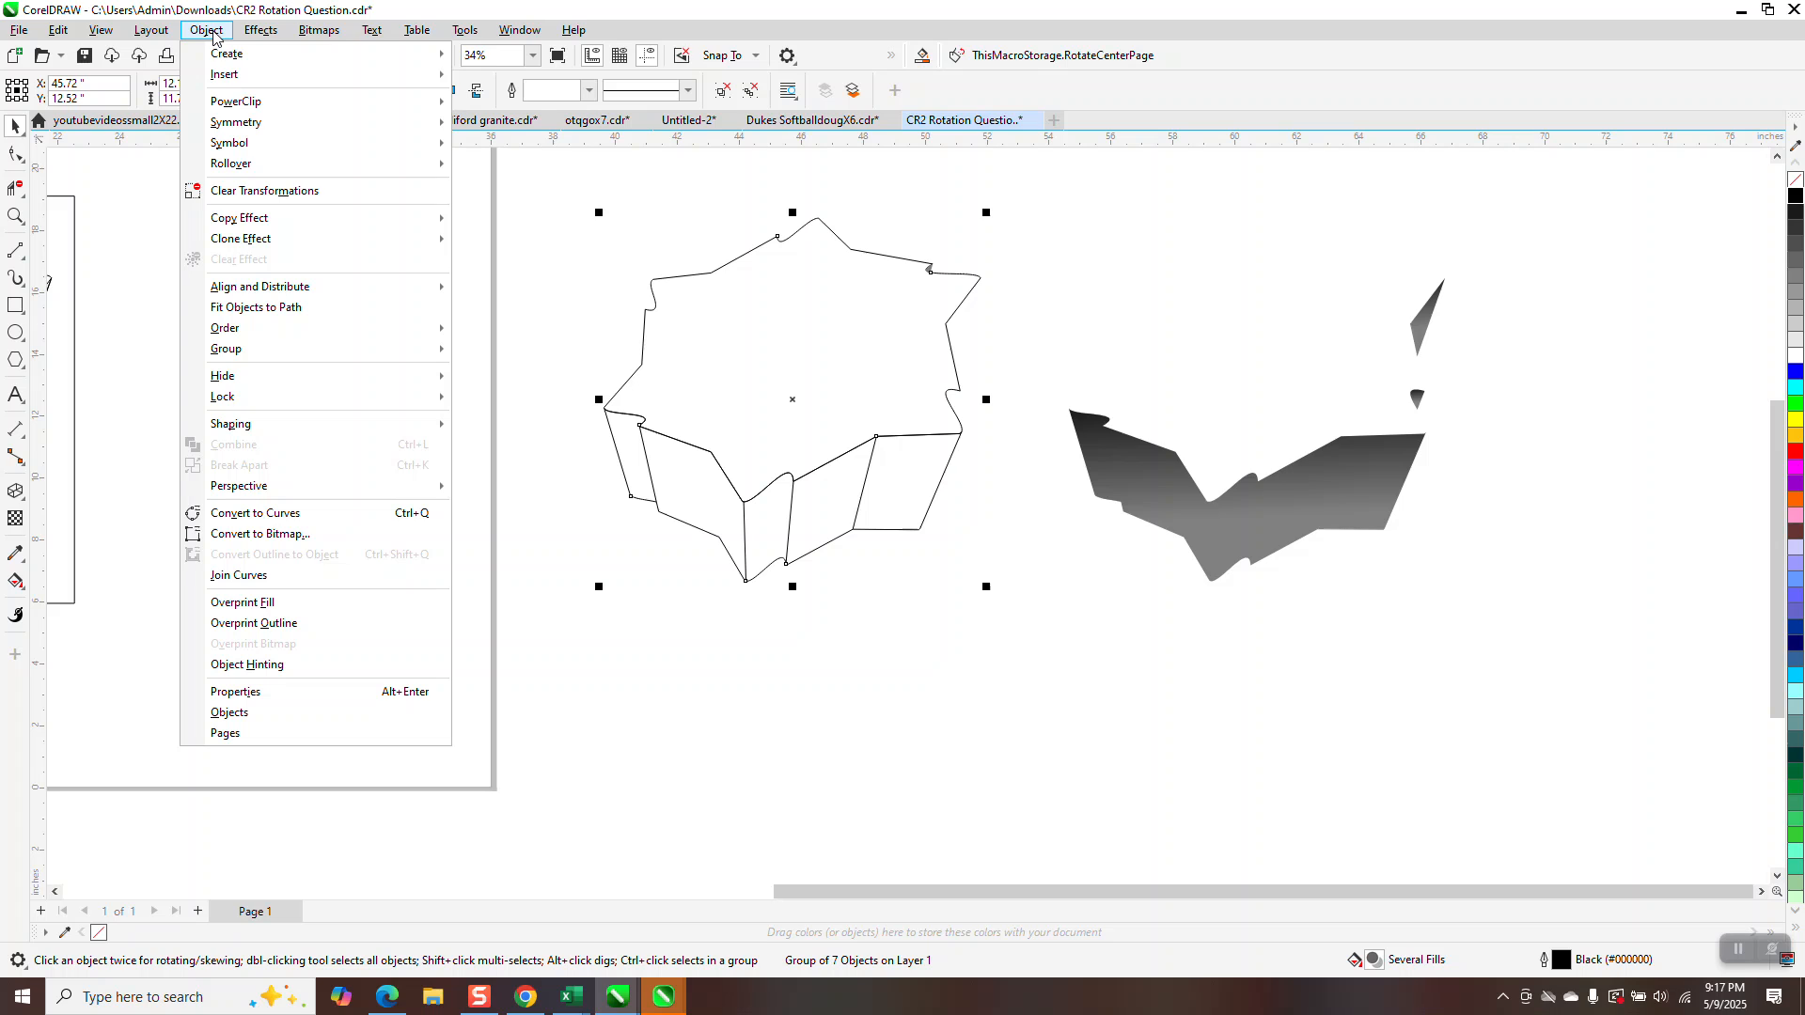
mouse_move(244, 328)
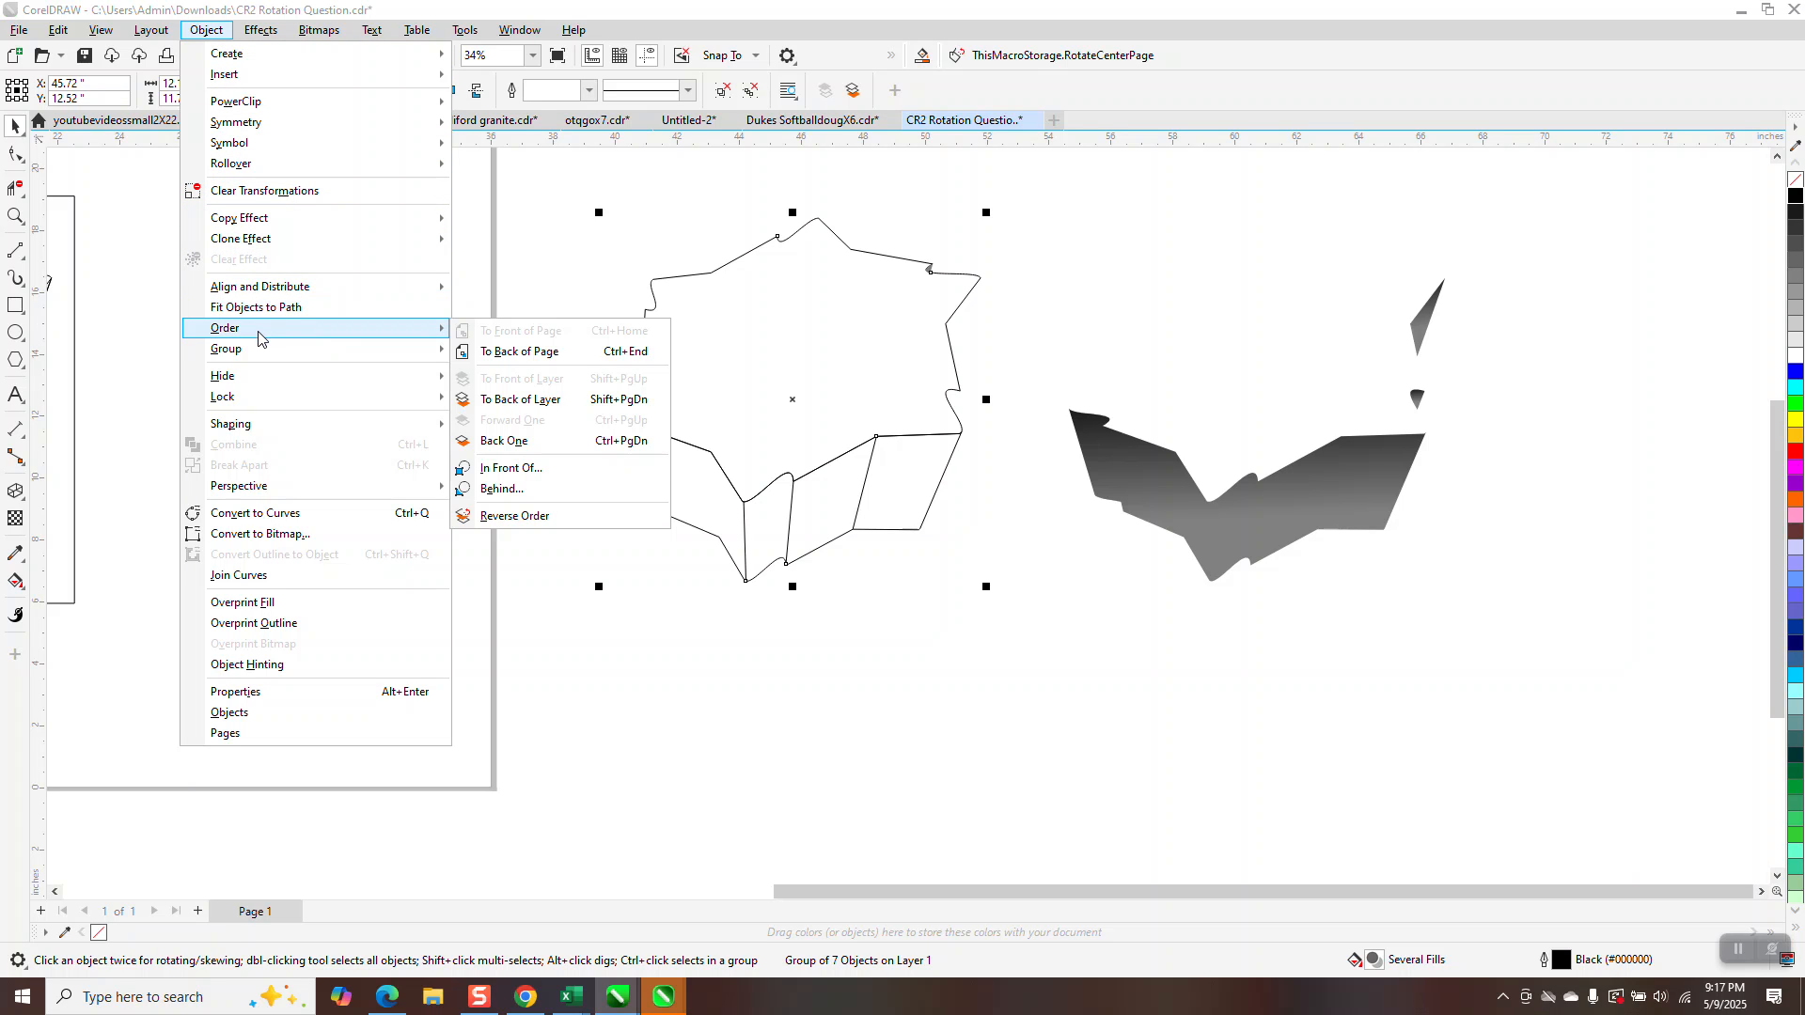
click(498, 351)
click(746, 195)
Step: Move the large gradient side wall and the two small gradient pieces 15 inches left, back onto the outlined shape
click(1198, 488)
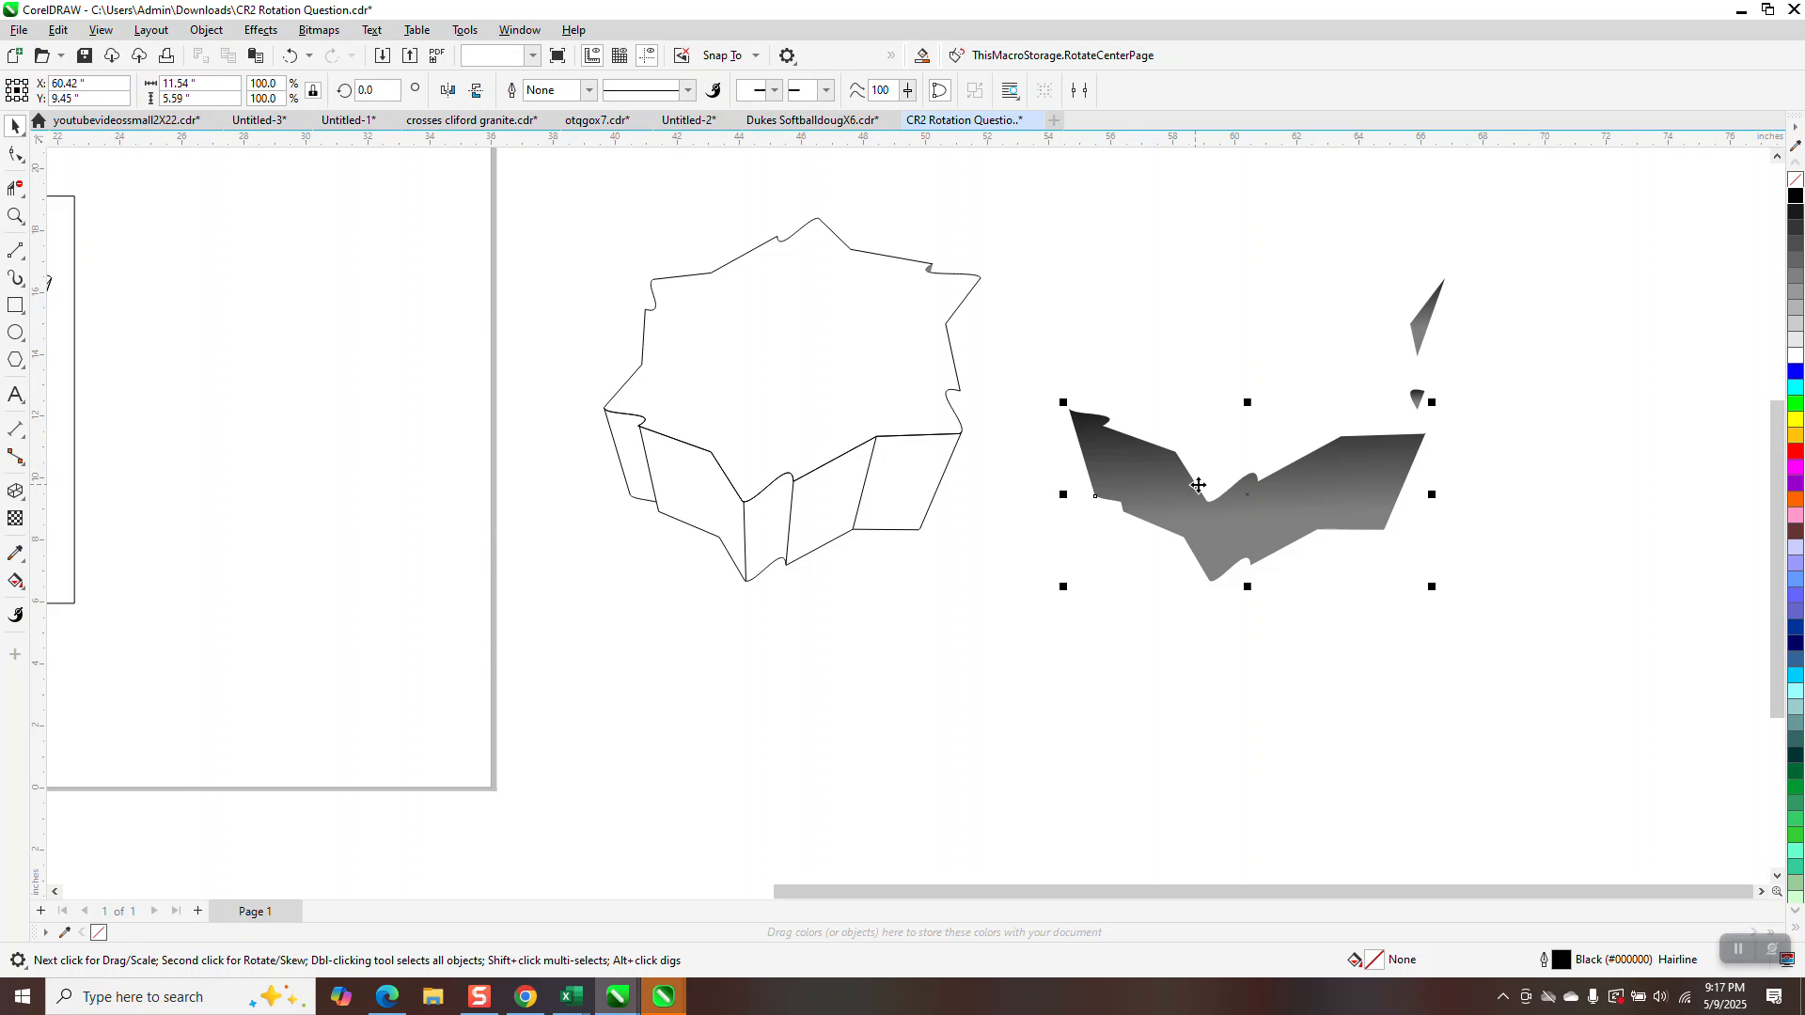
key(Left)
key(Left)
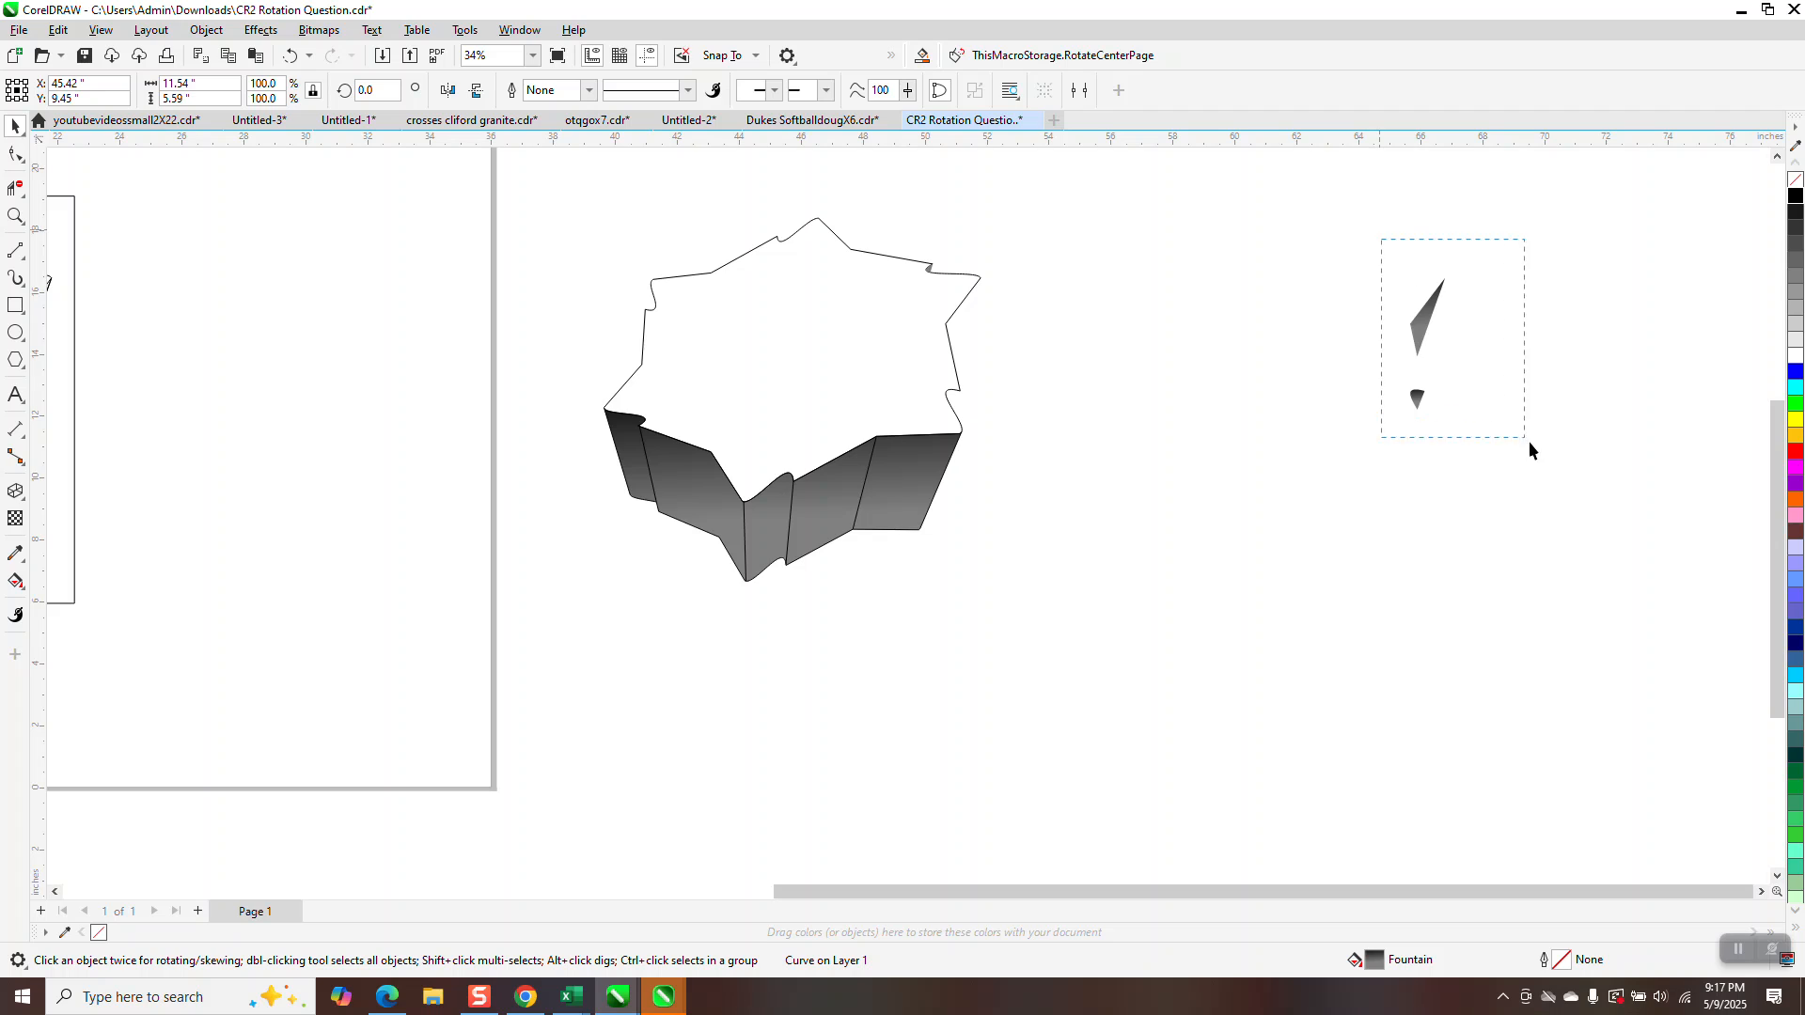
drag(1517, 433, 1554, 462)
key(Left)
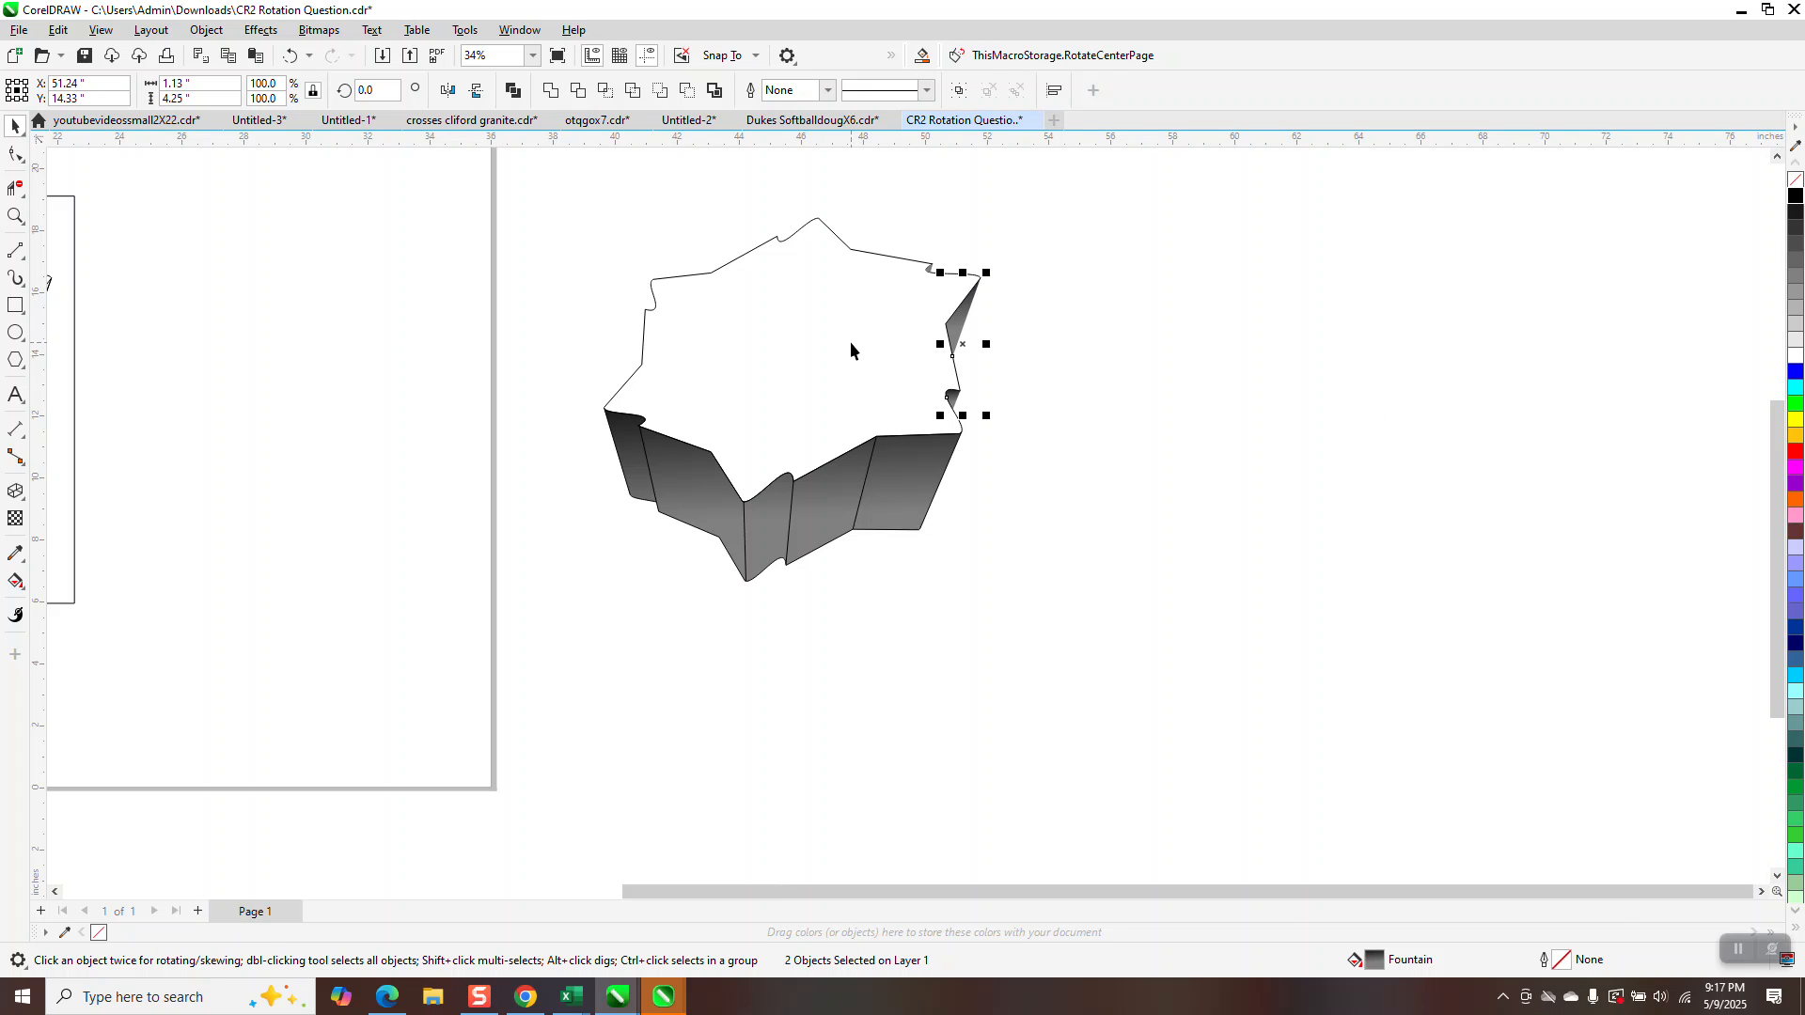
Step: Fill the grouped outline pieces with gray #999999, trying 90% Black #1A1A1A on them and undoing that darker fill
click(849, 341)
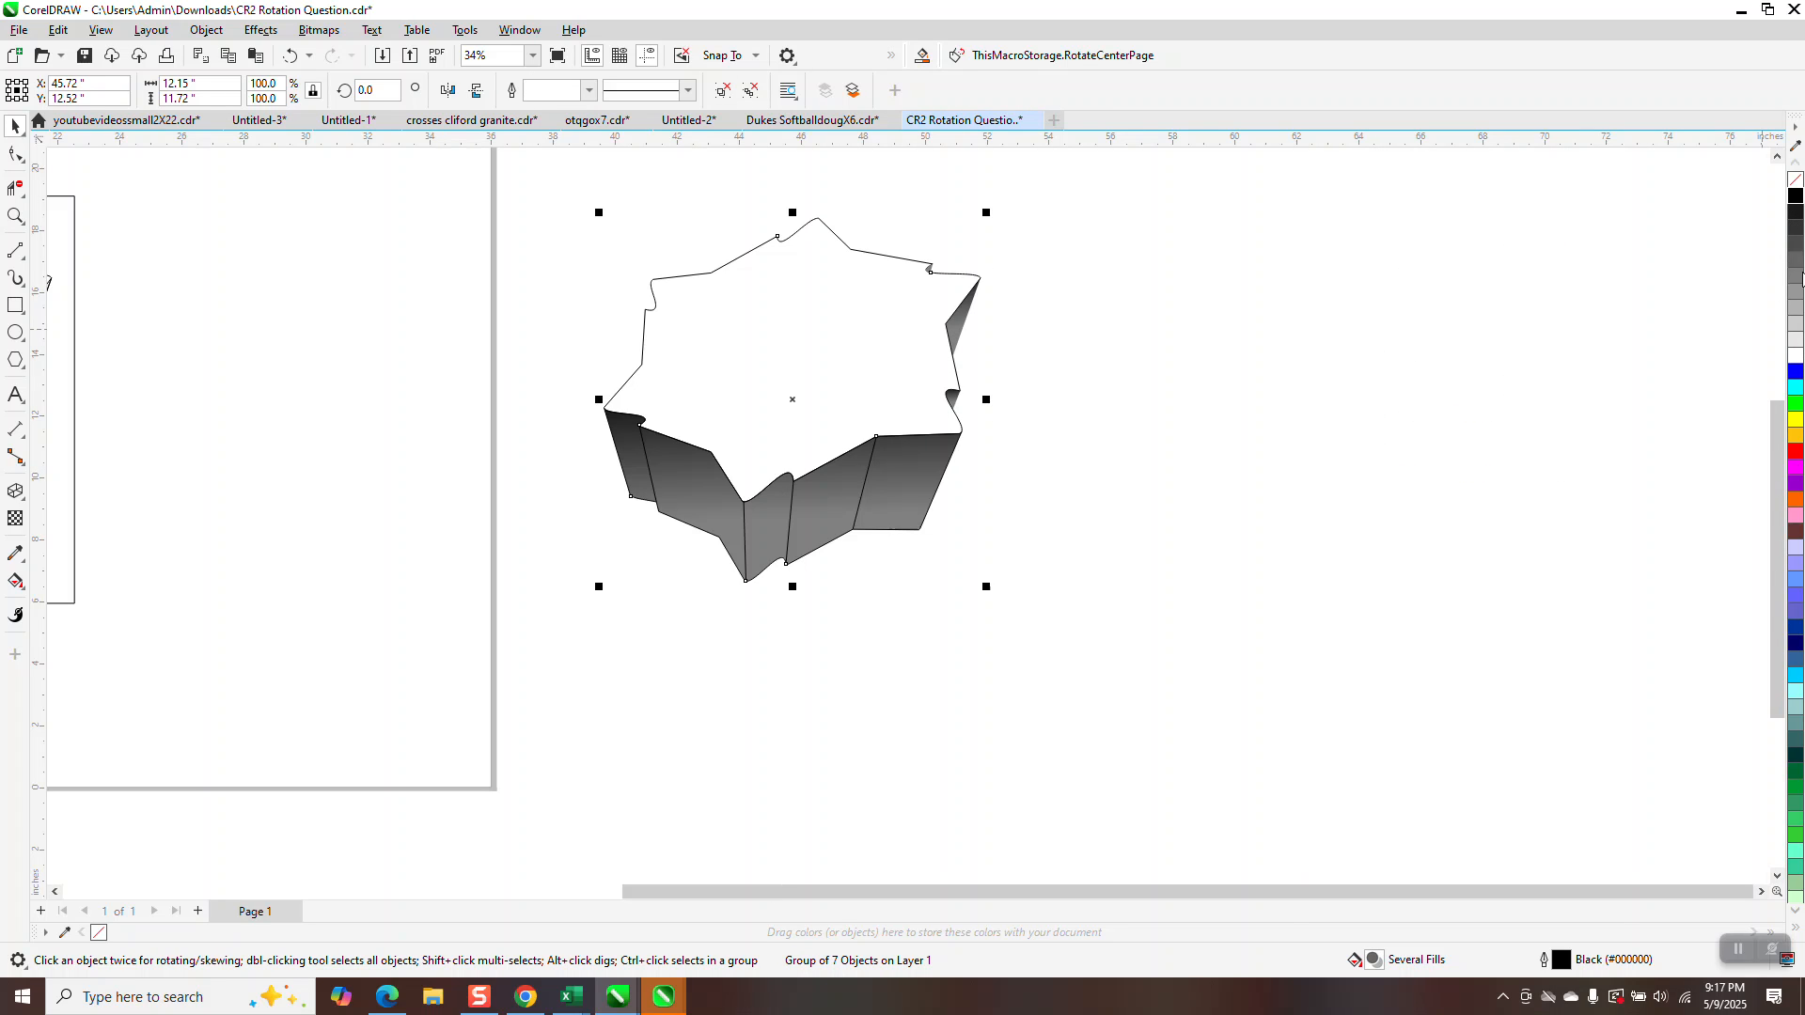
click(1795, 294)
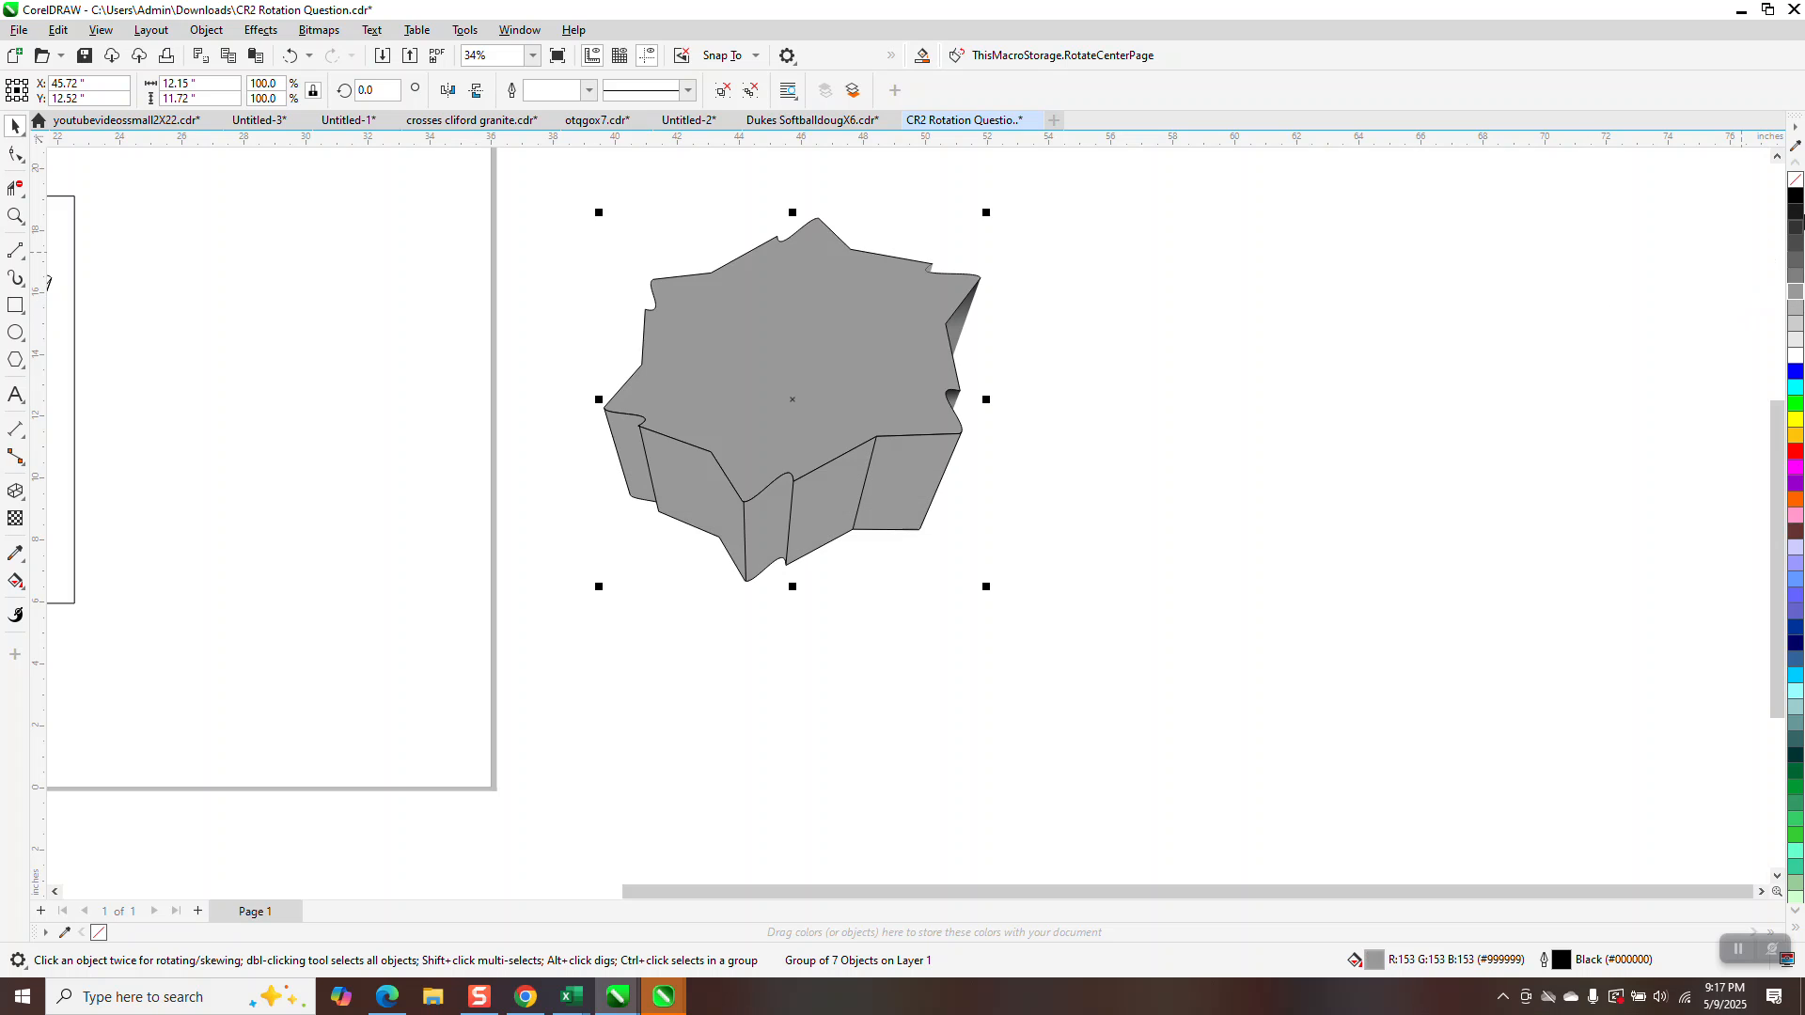
click(1795, 223)
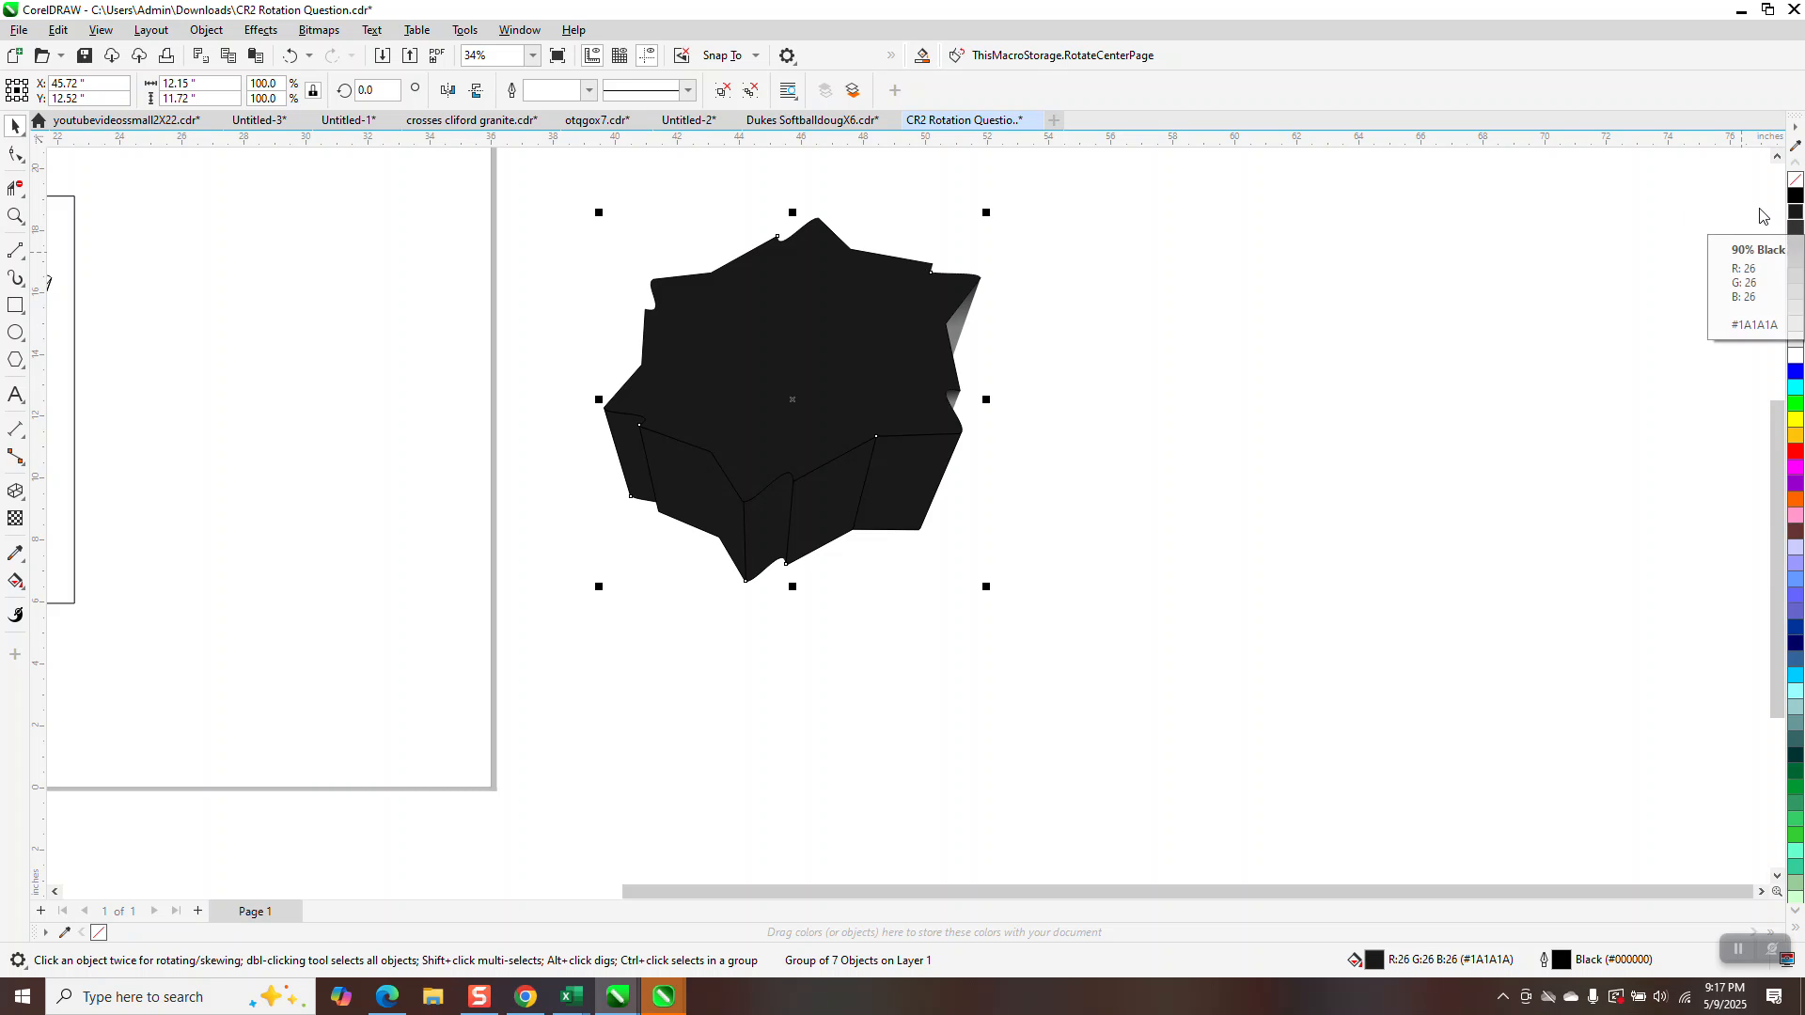
click(259, 119)
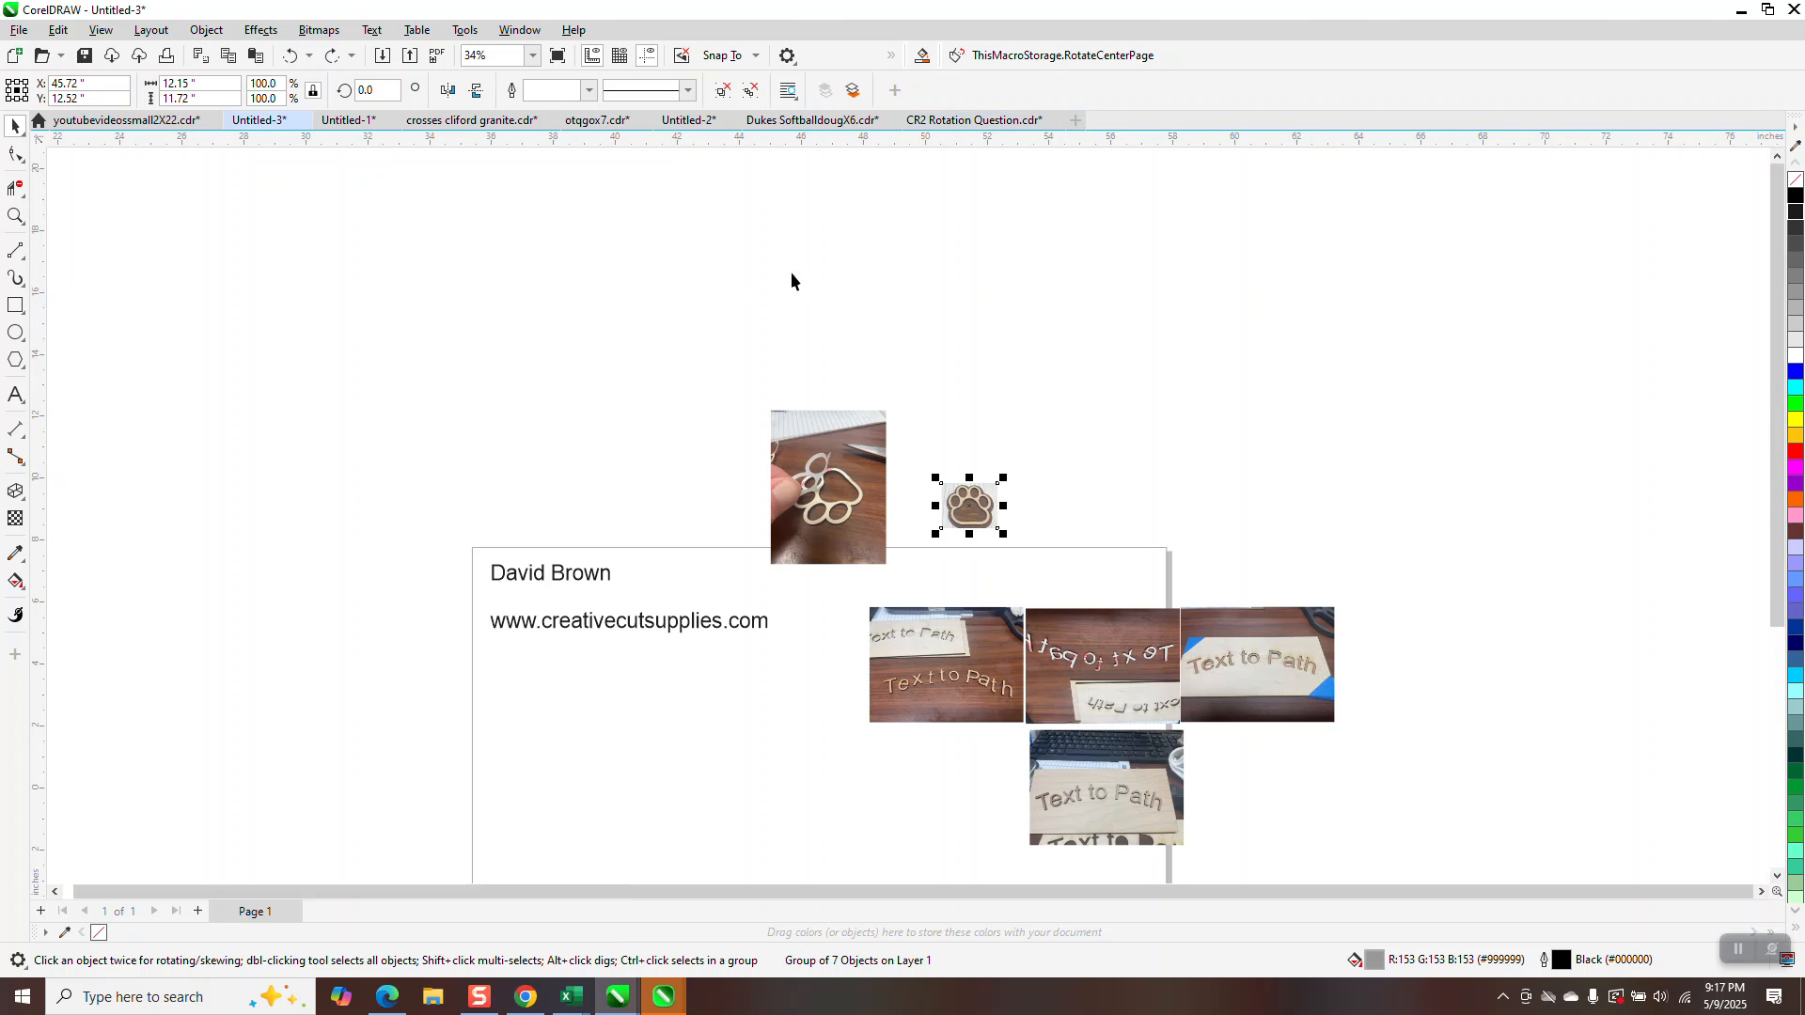
click(968, 119)
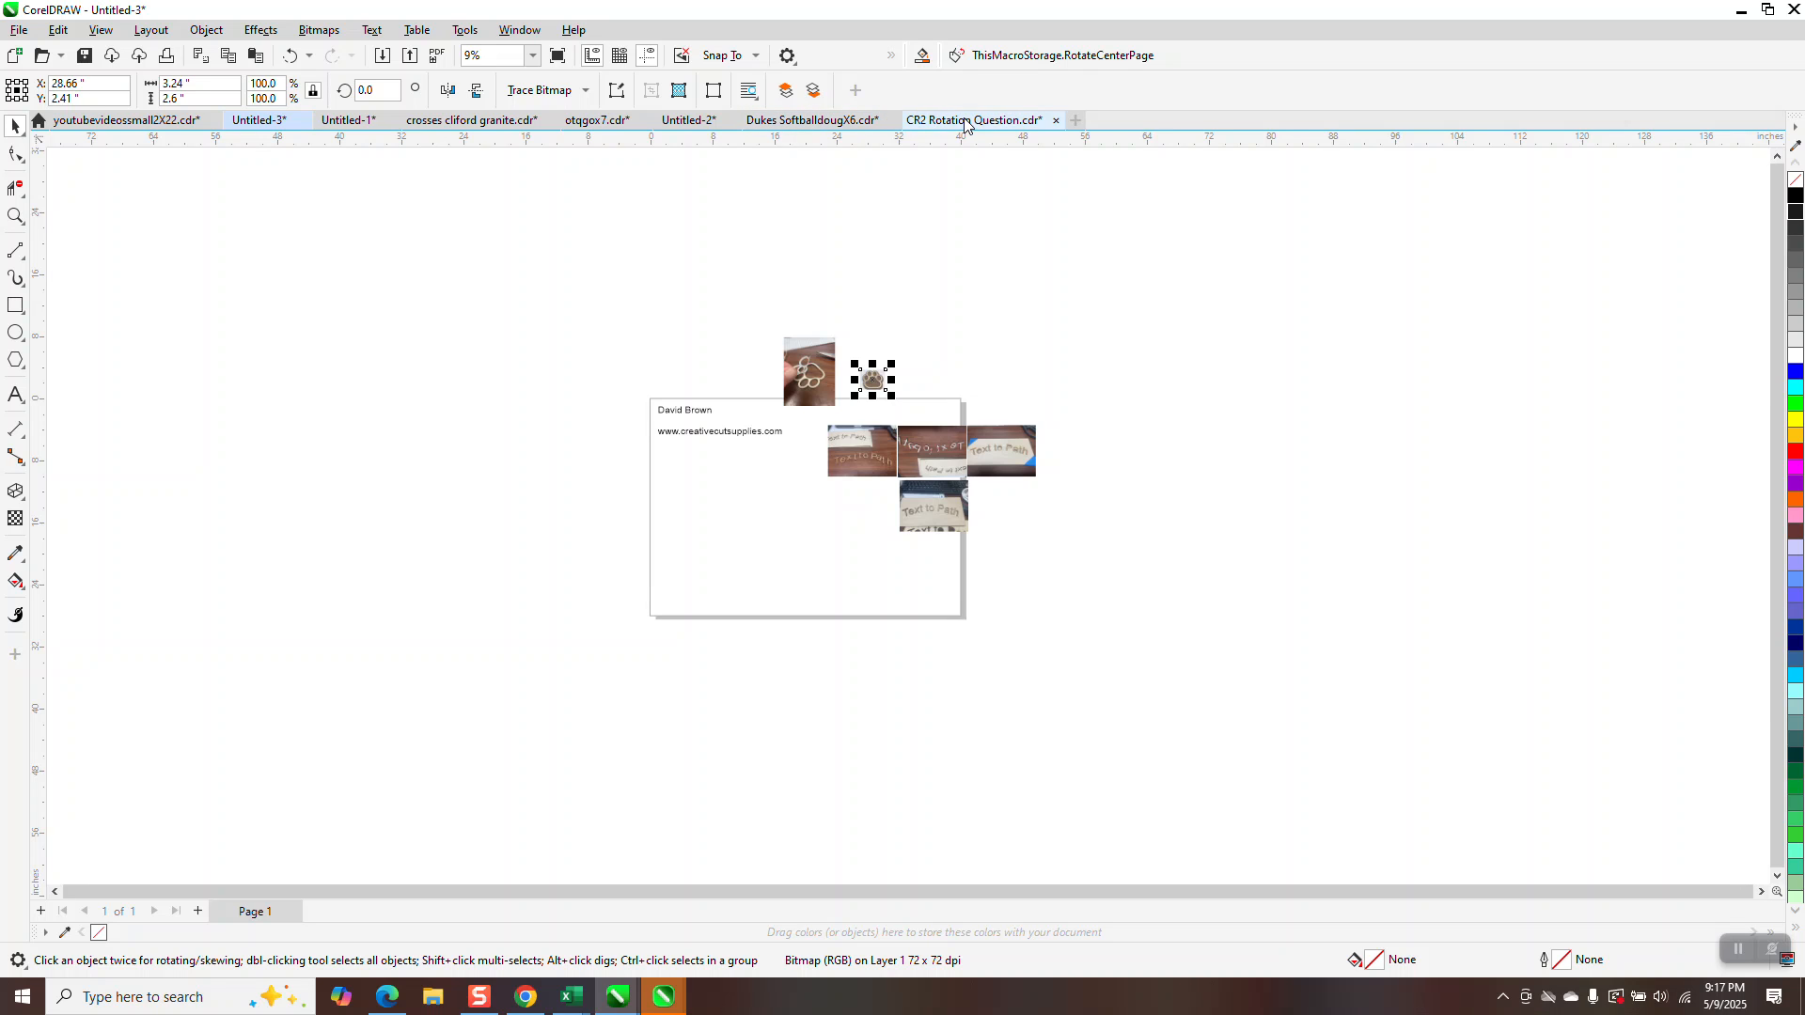
click(966, 369)
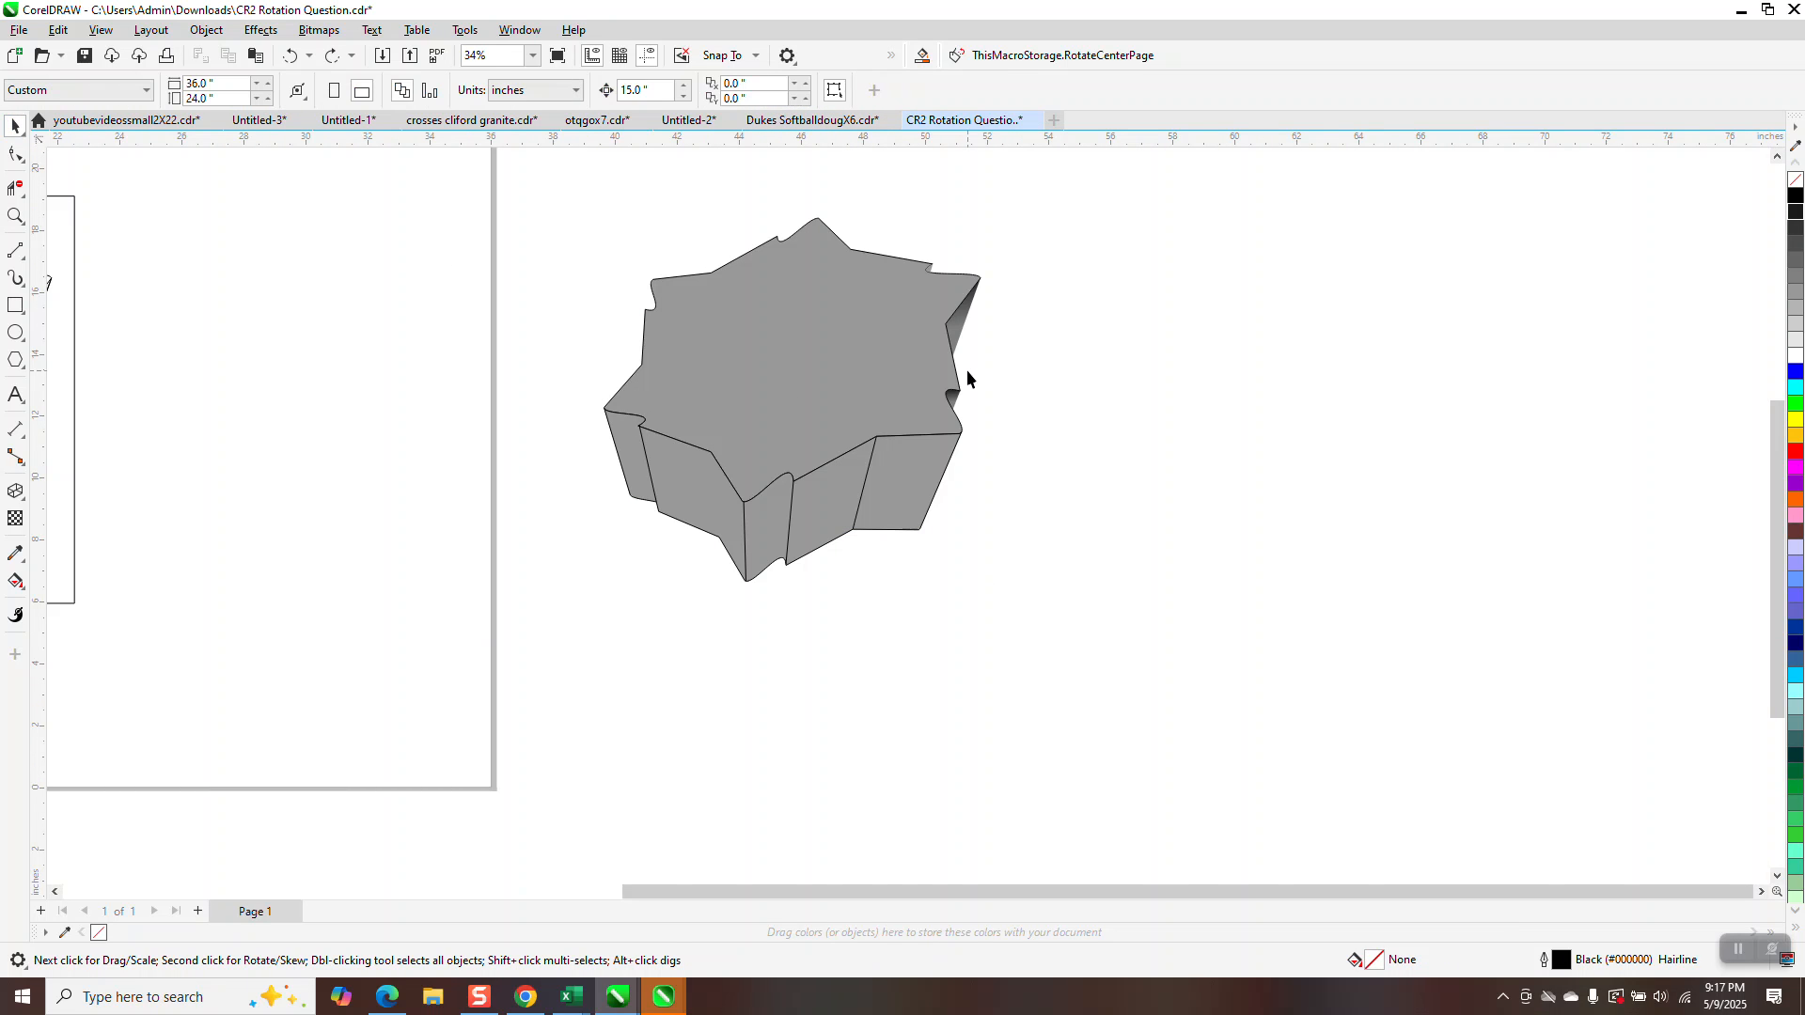
Step: Move the gray grouped shape 15 inches right, off the gradient walls, and ungroup it
click(854, 349)
drag(853, 348, 1317, 349)
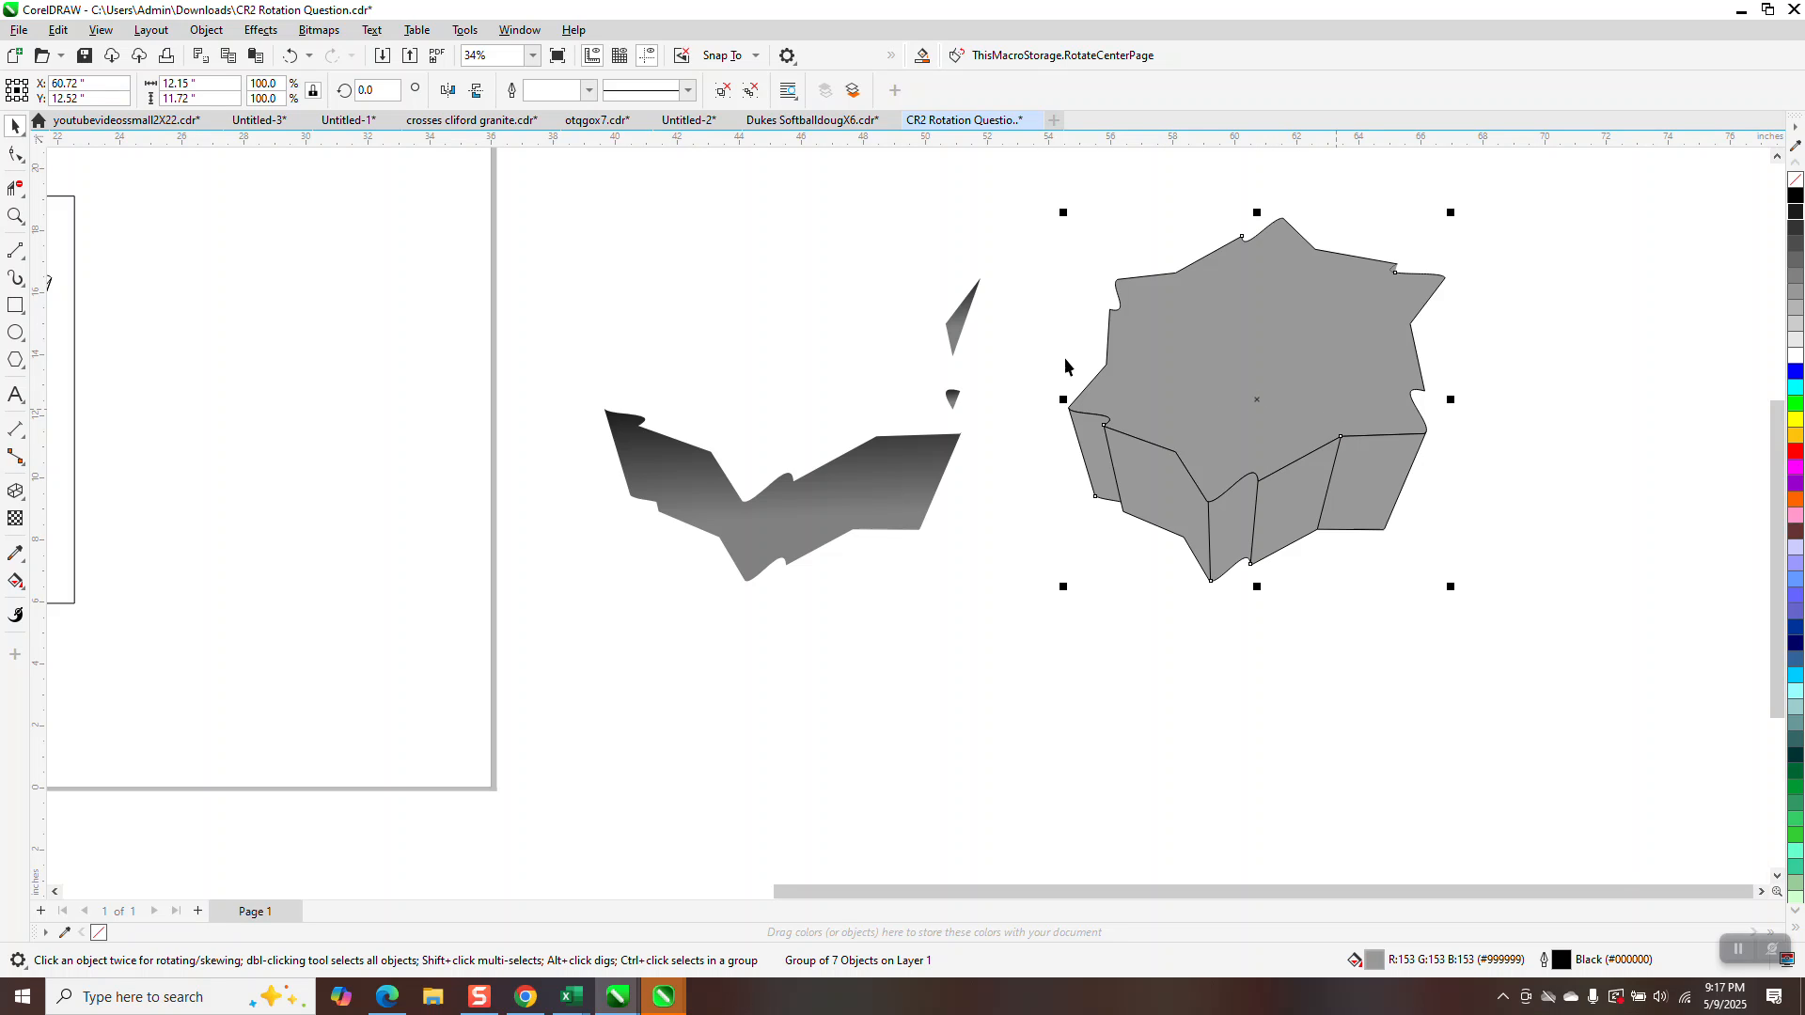
click(205, 30)
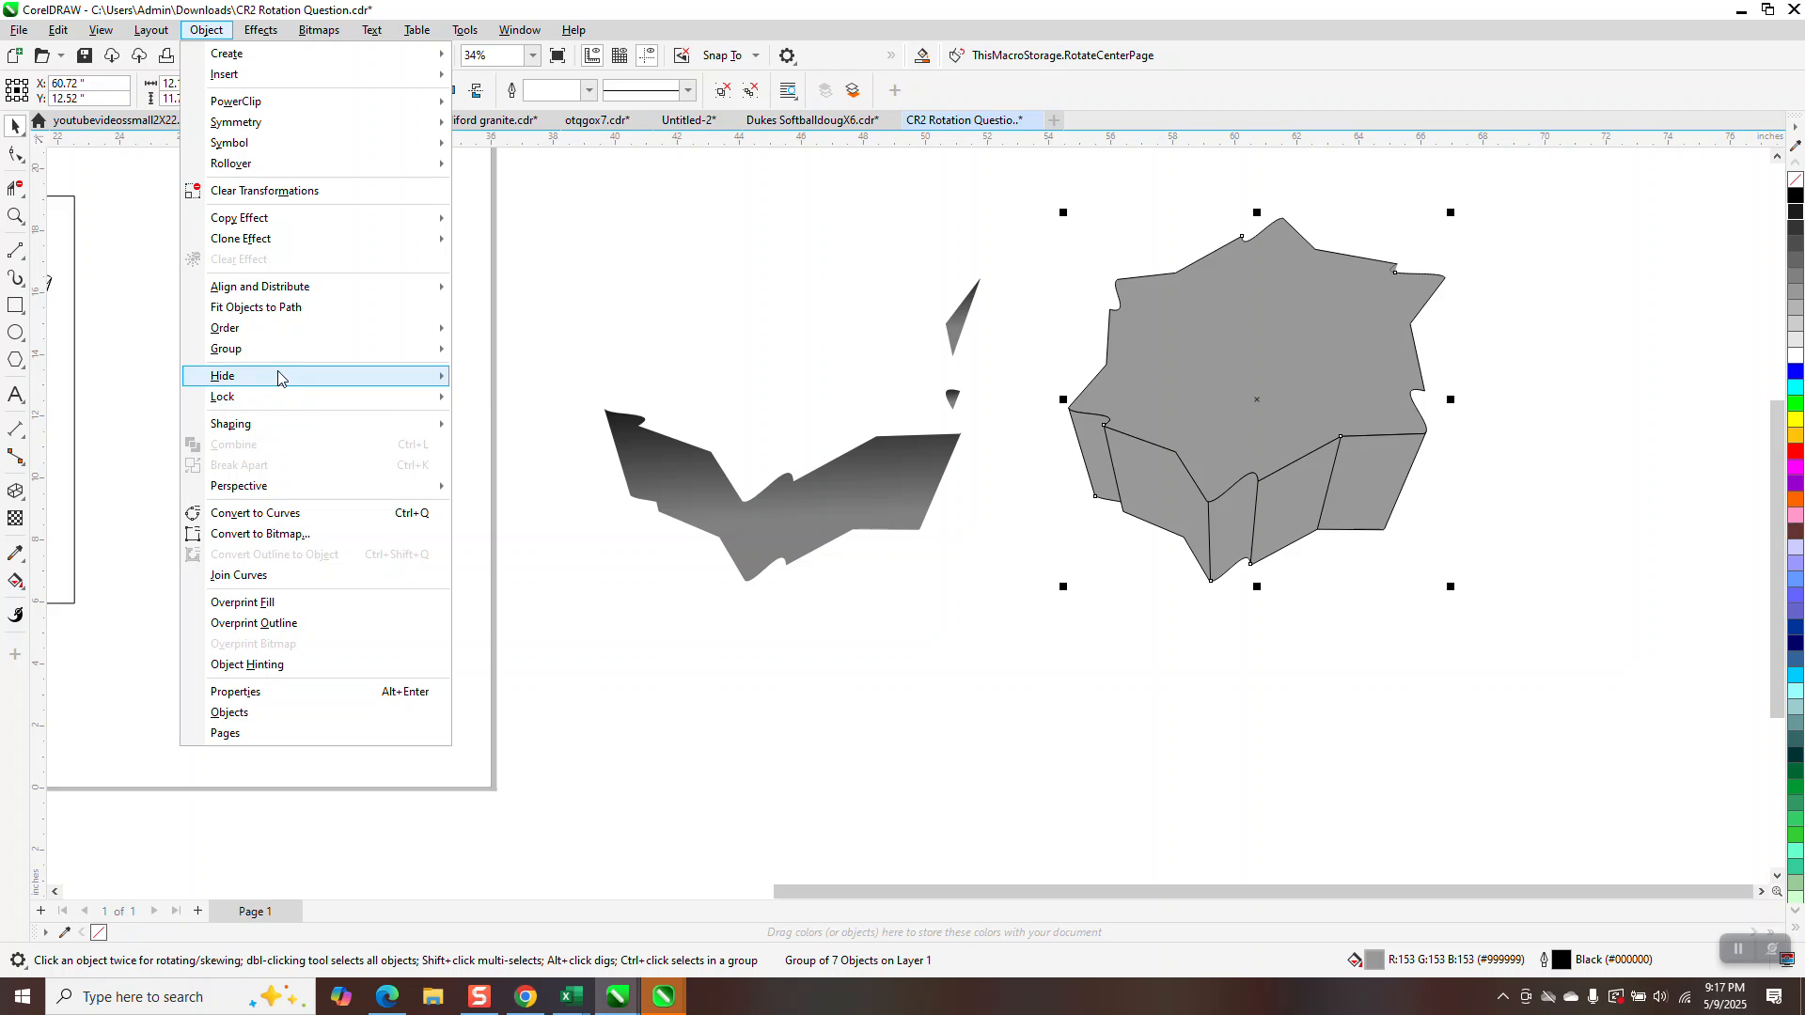
mouse_move(275, 351)
click(504, 367)
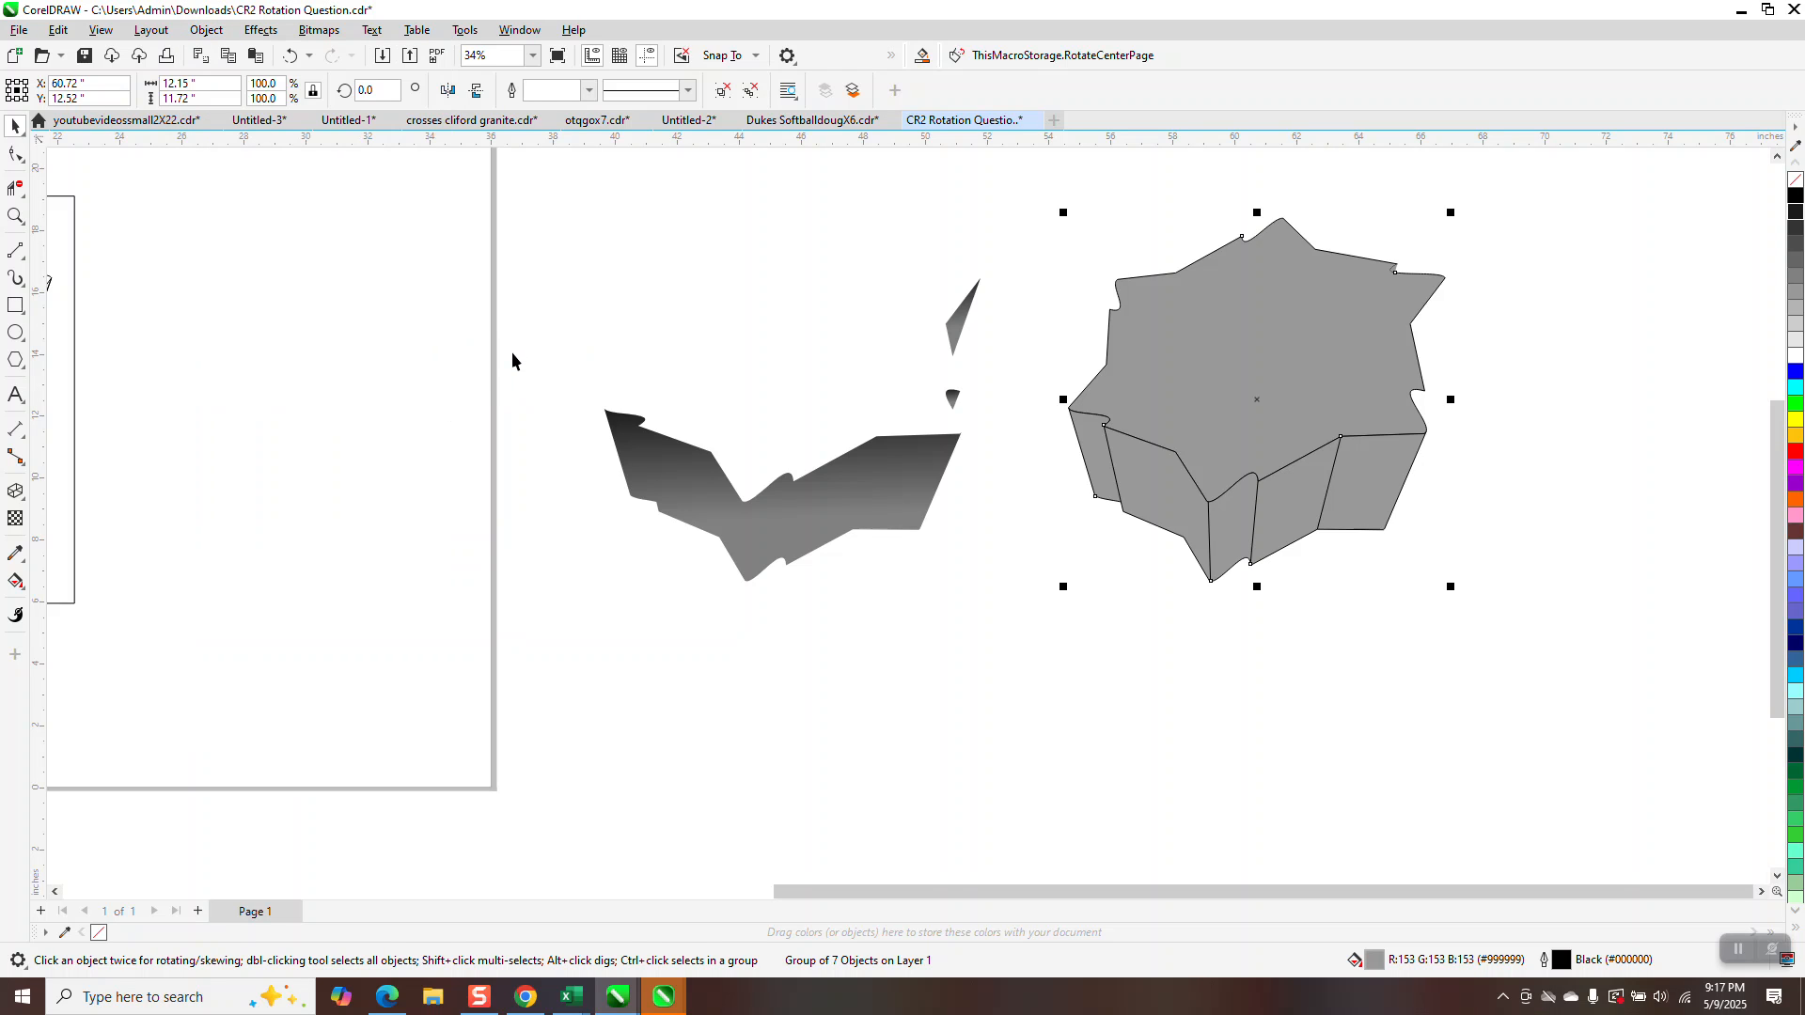
Step: Move the gray face 15 inches left, back over the gradient walls, and fill it with black #000000
click(1199, 397)
key(Left)
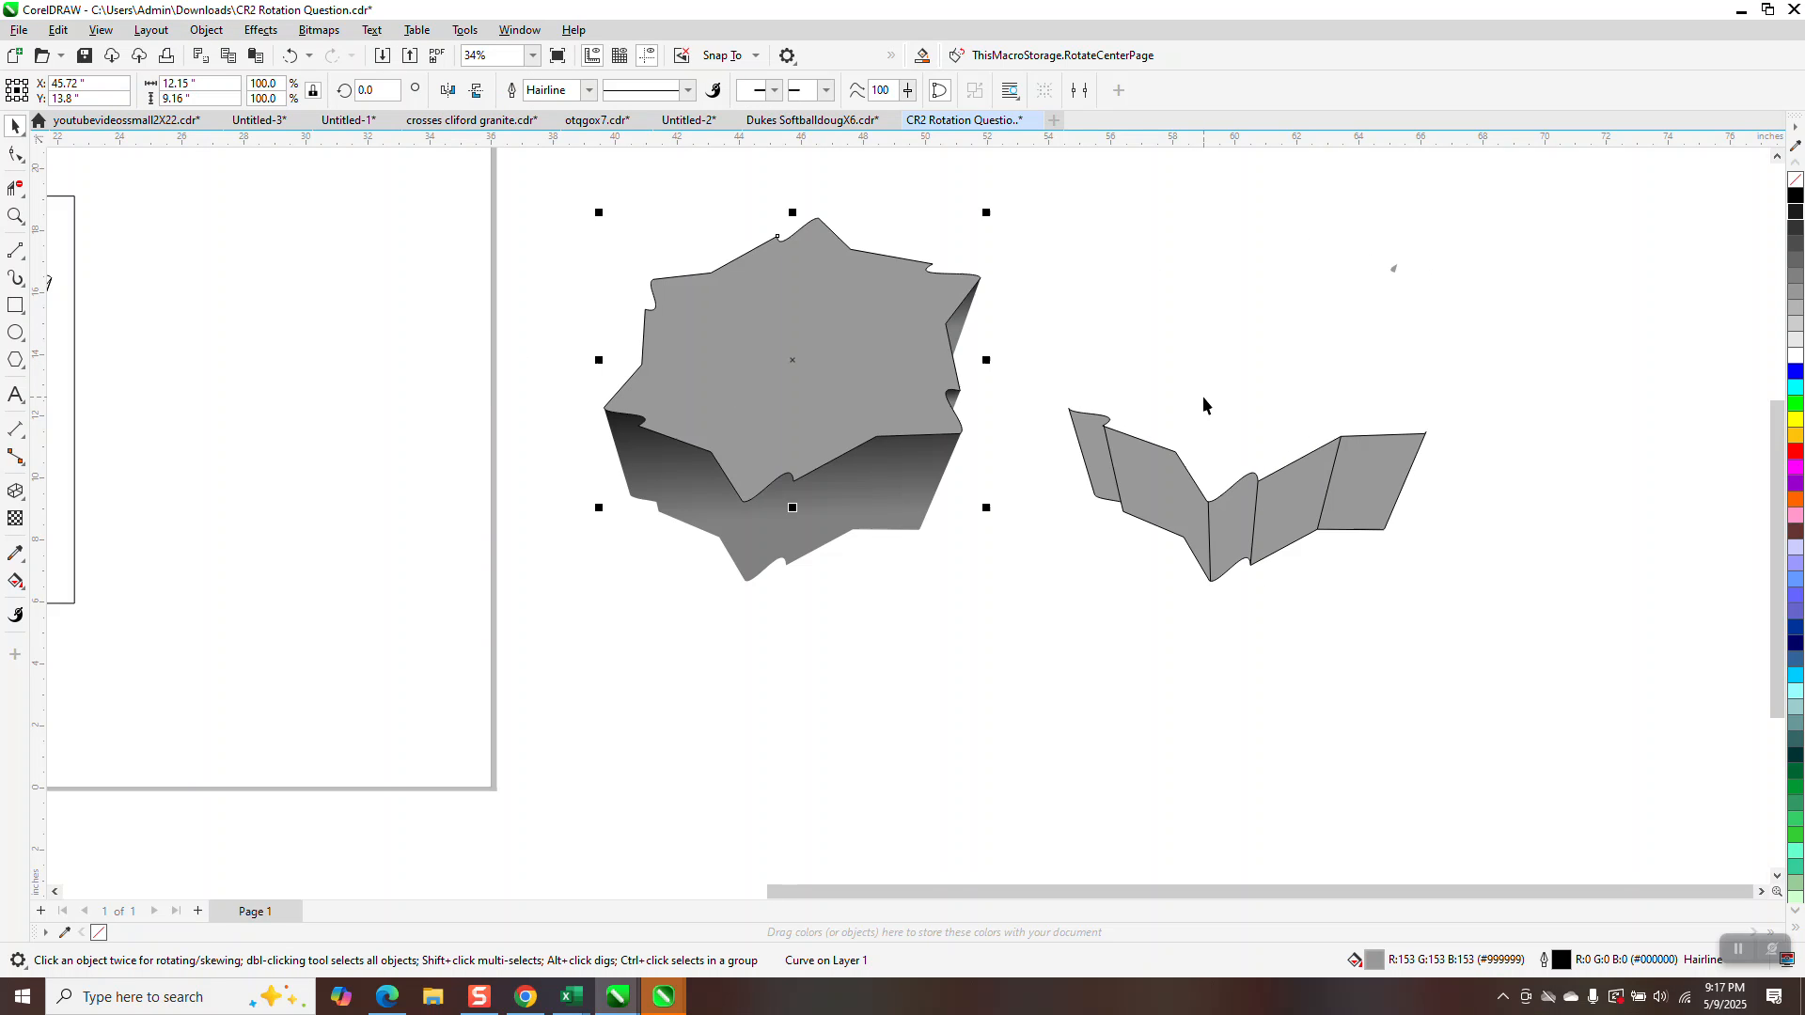
click(1795, 205)
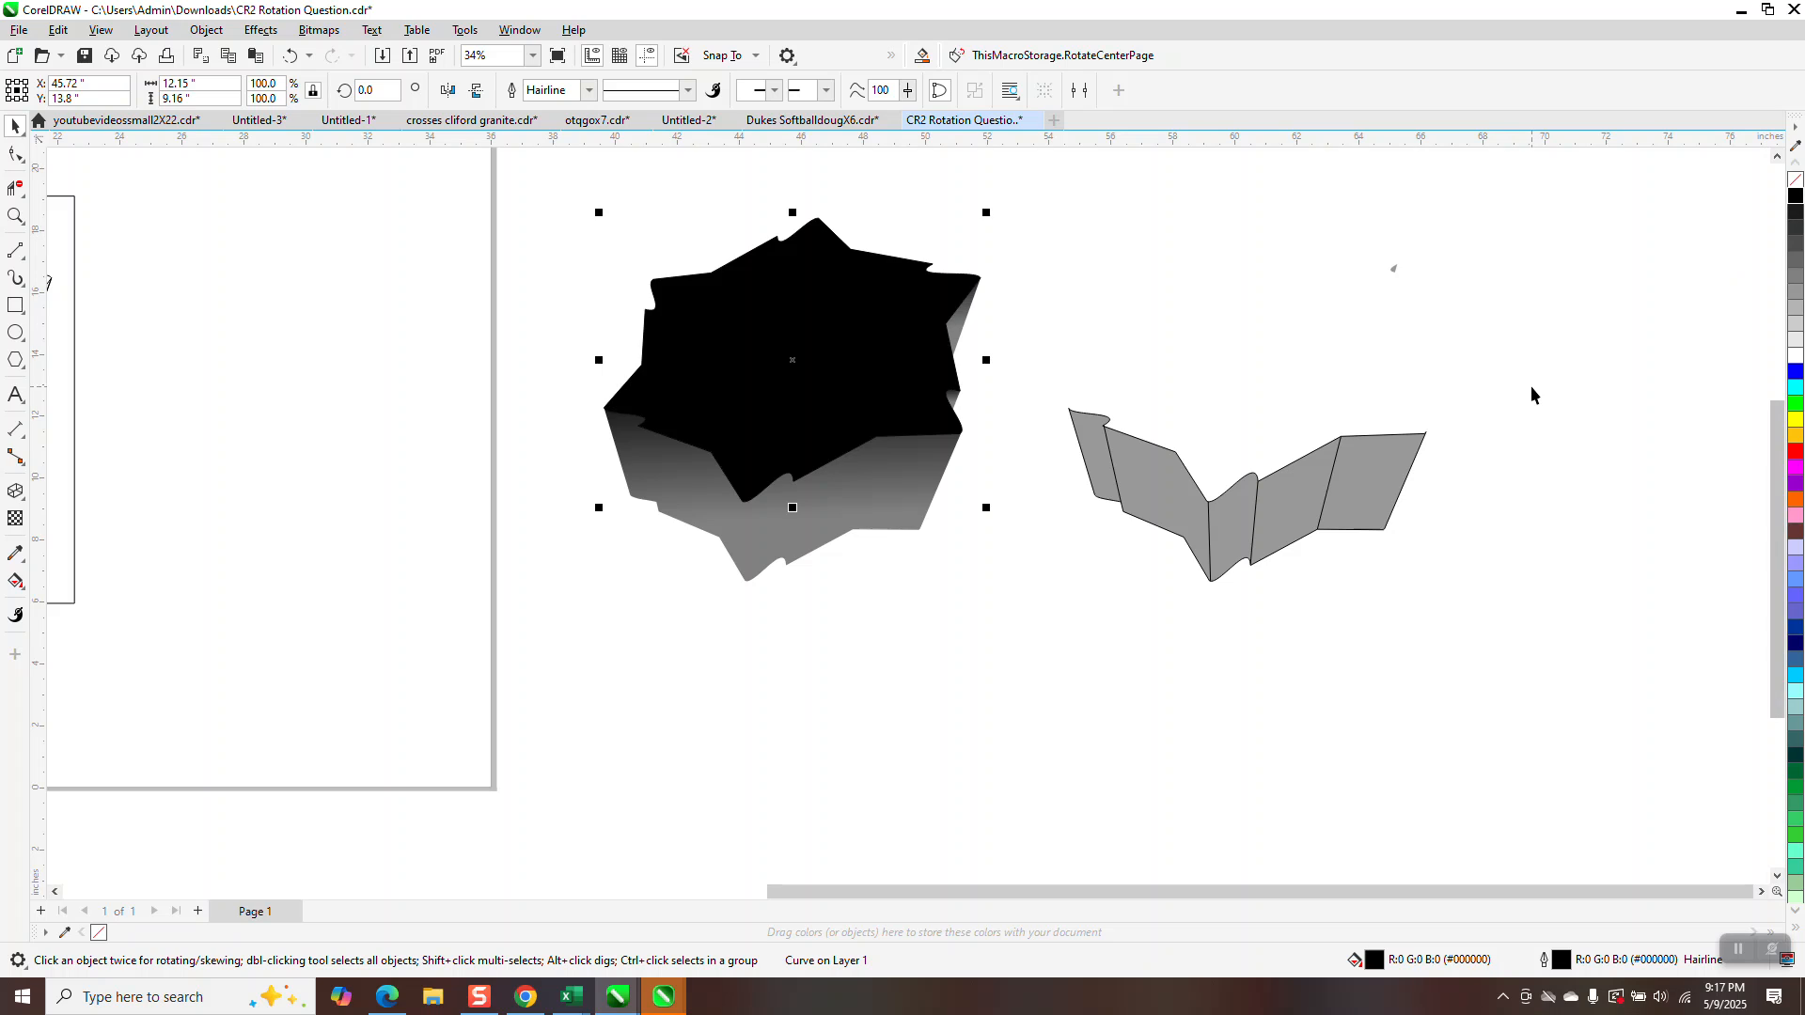
Step: Remove the fill from the side-wall outline and its edge lines, and move them 15 inches left onto the gradient wall
drag(1550, 372, 990, 607)
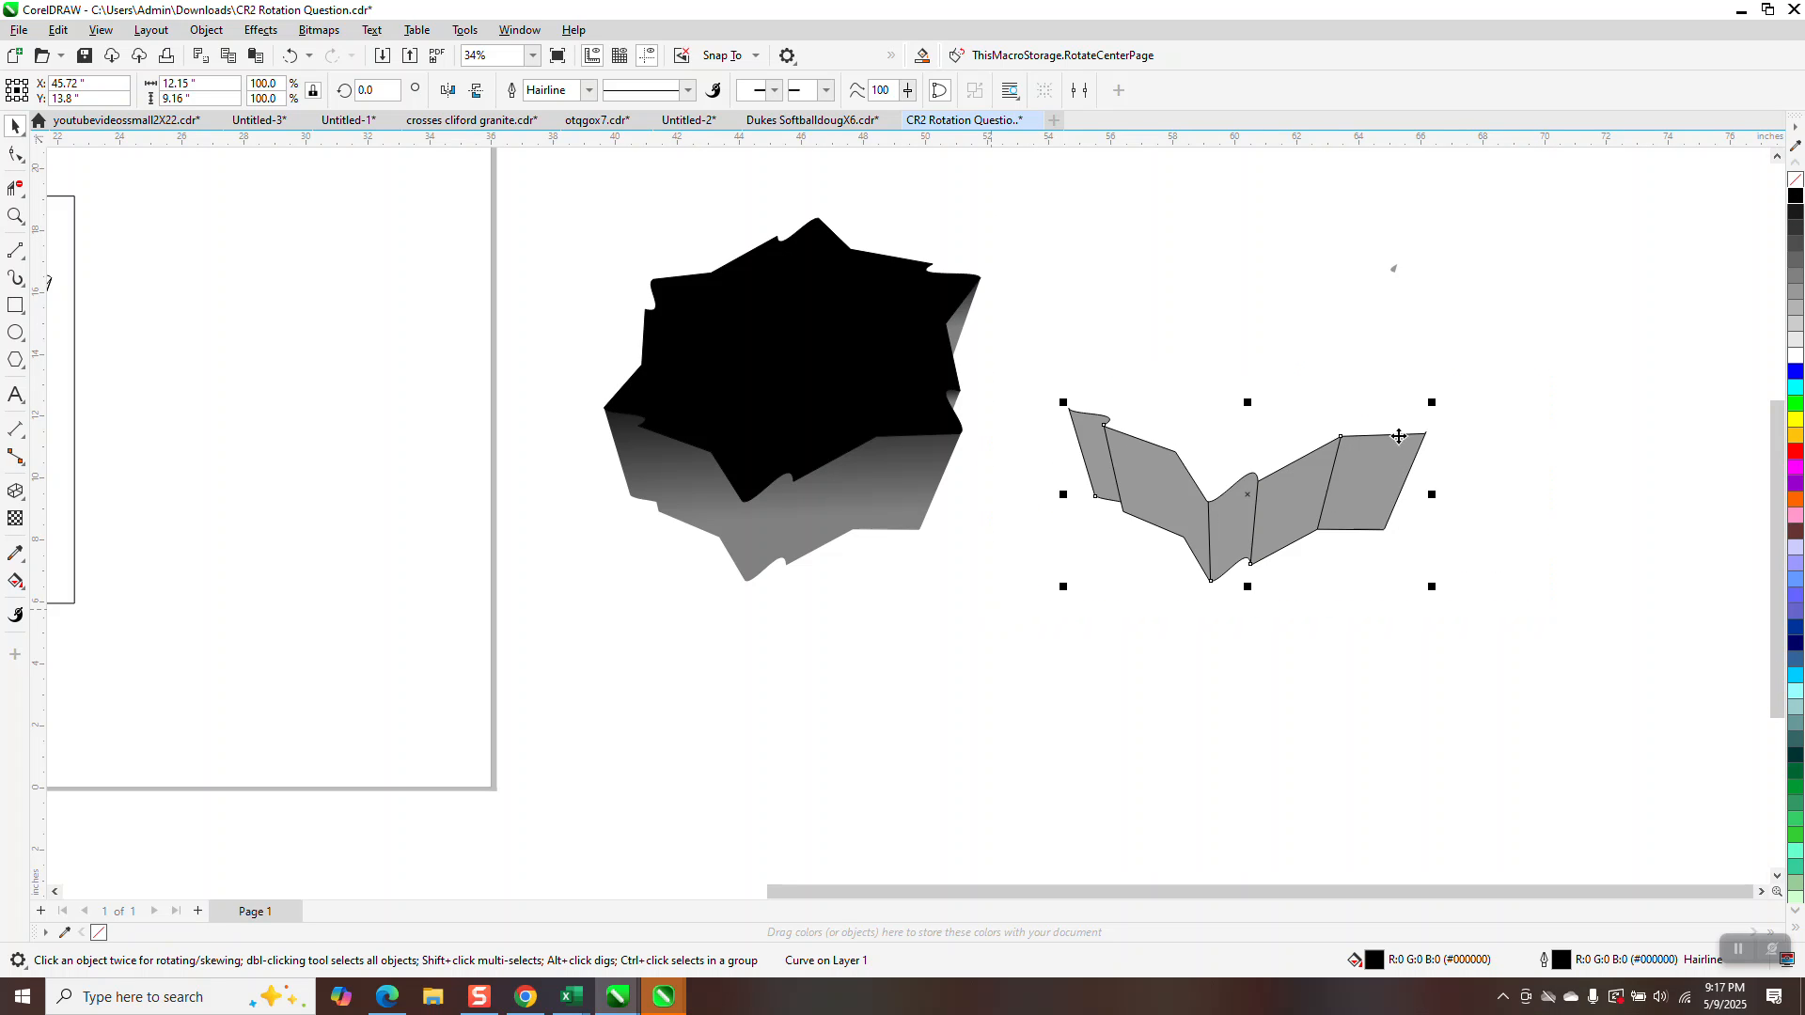
click(1795, 179)
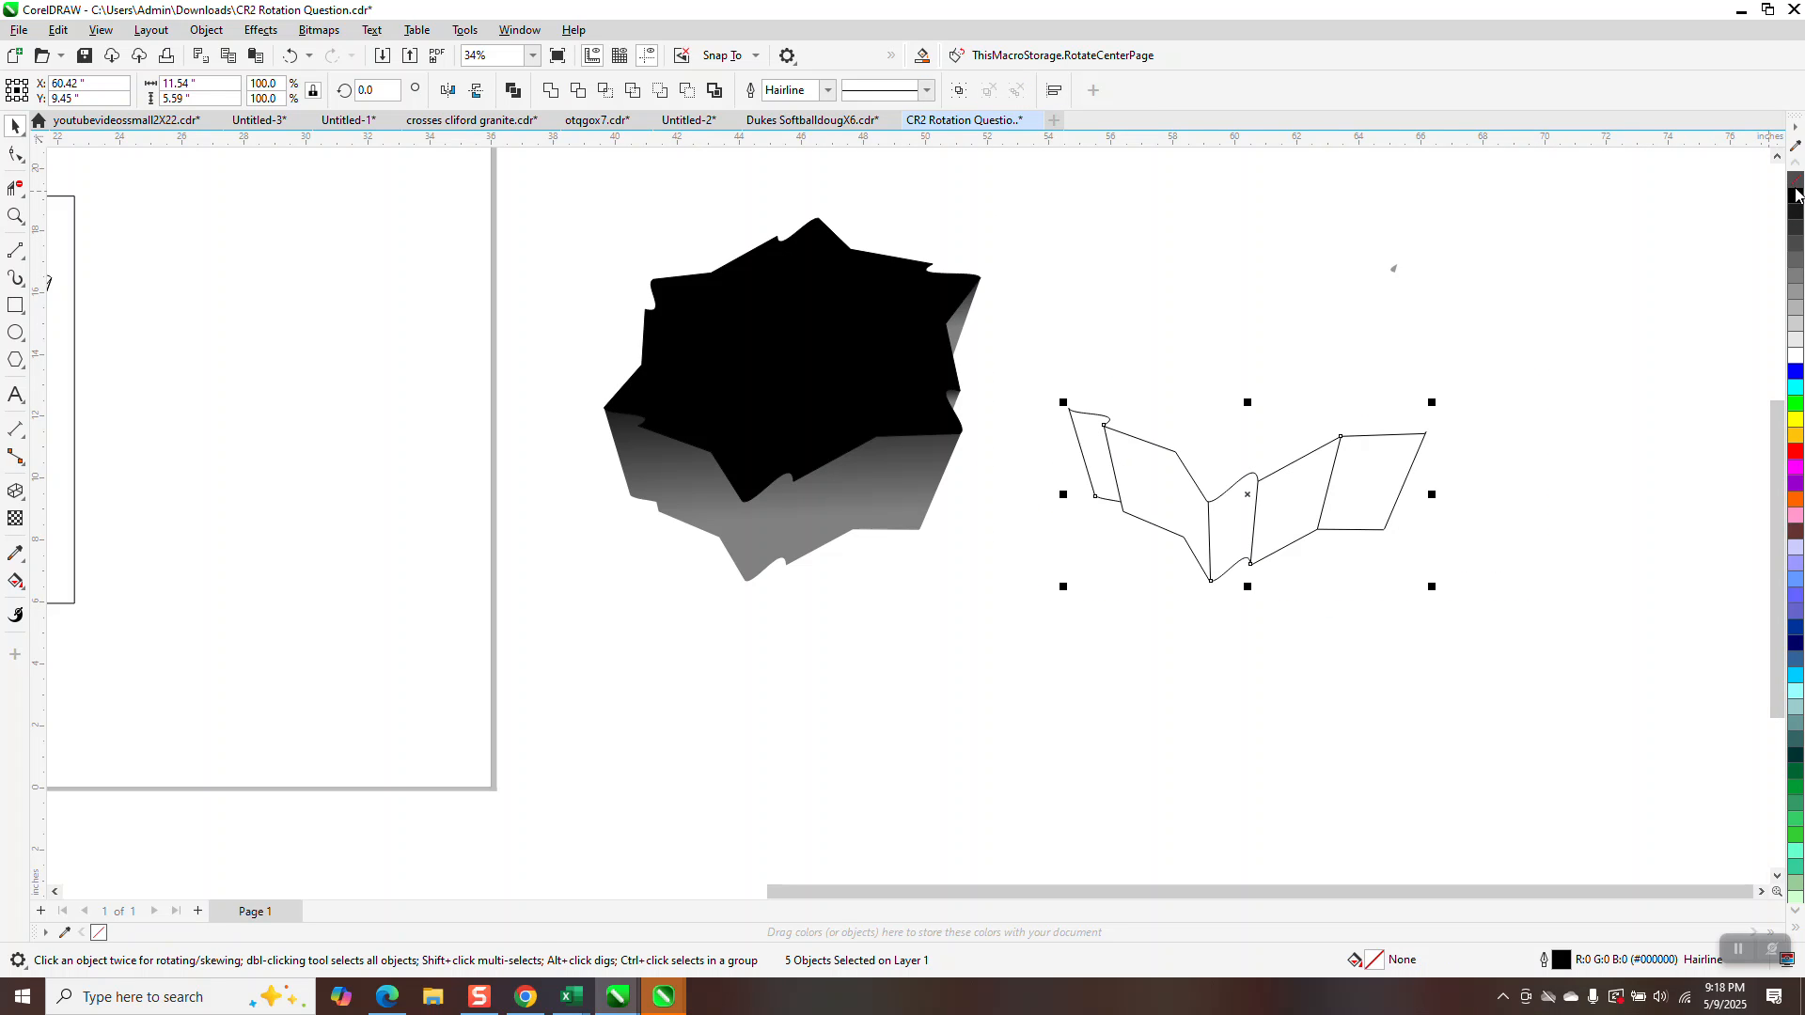
key(Left)
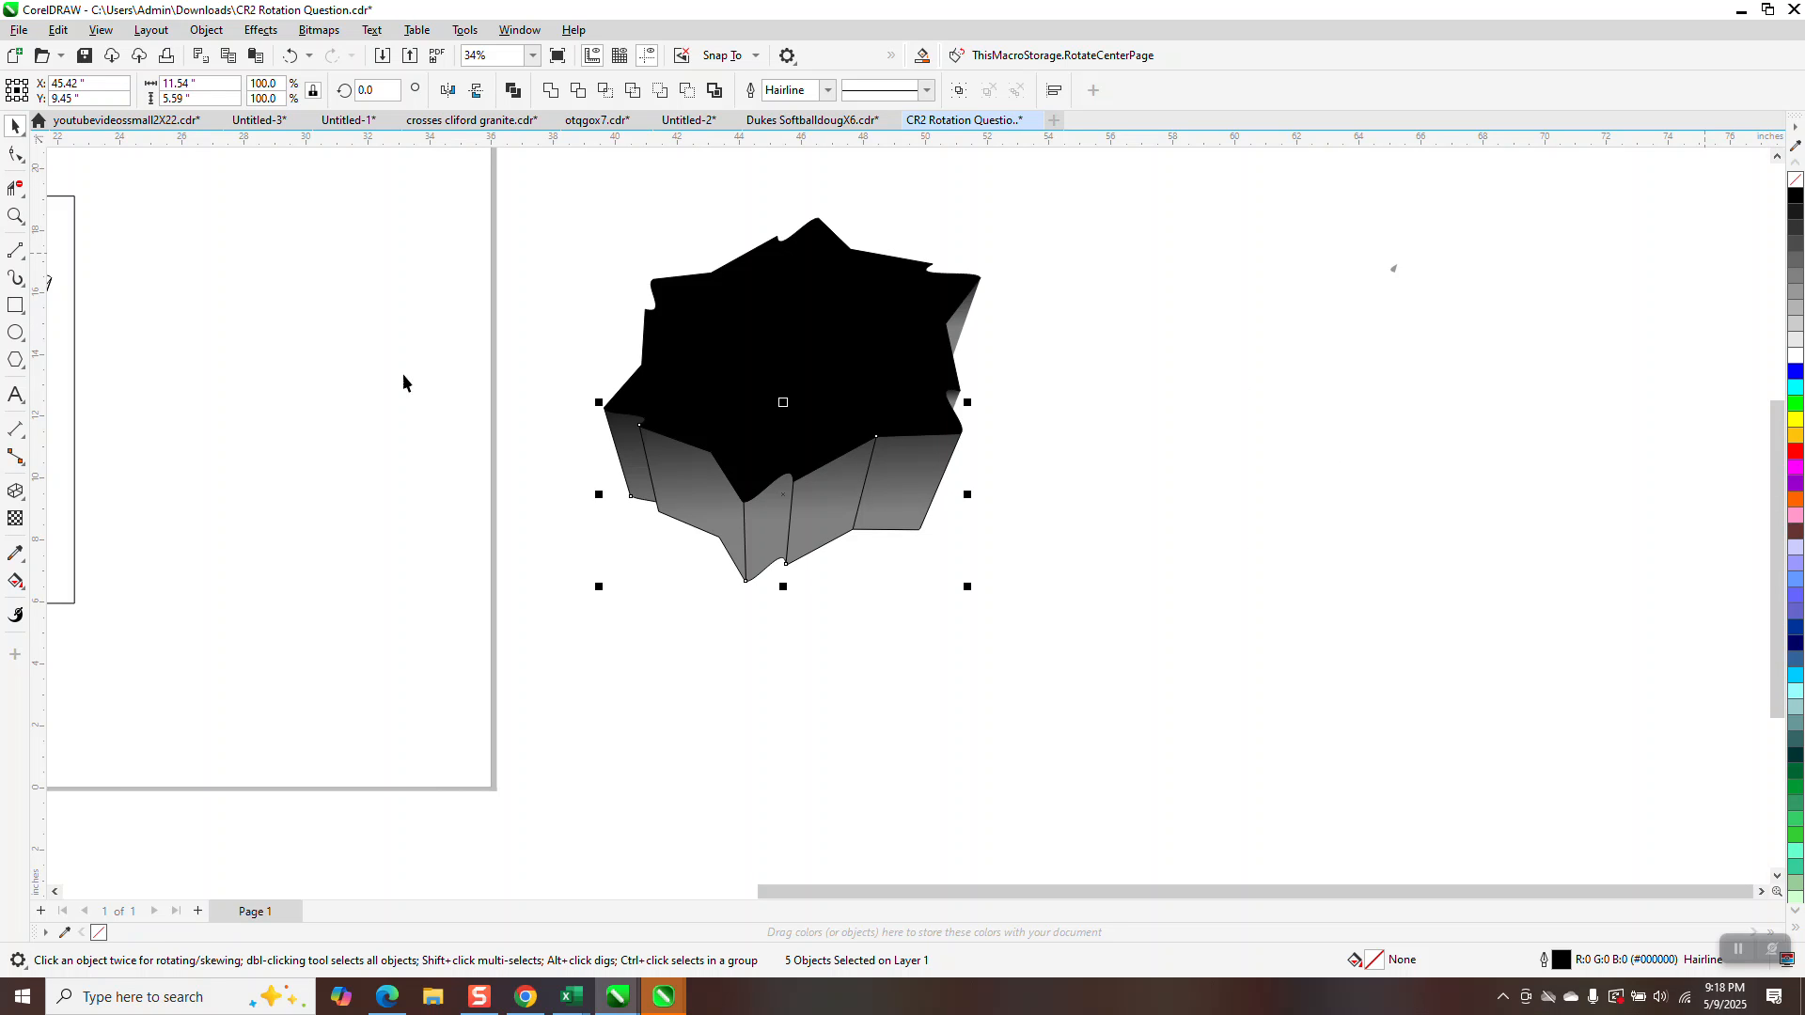
Step: Draw a rectangle about 14.11 by 12.8 inches around the whole 3D shape and fill it with yellow #FFFF00
click(15, 215)
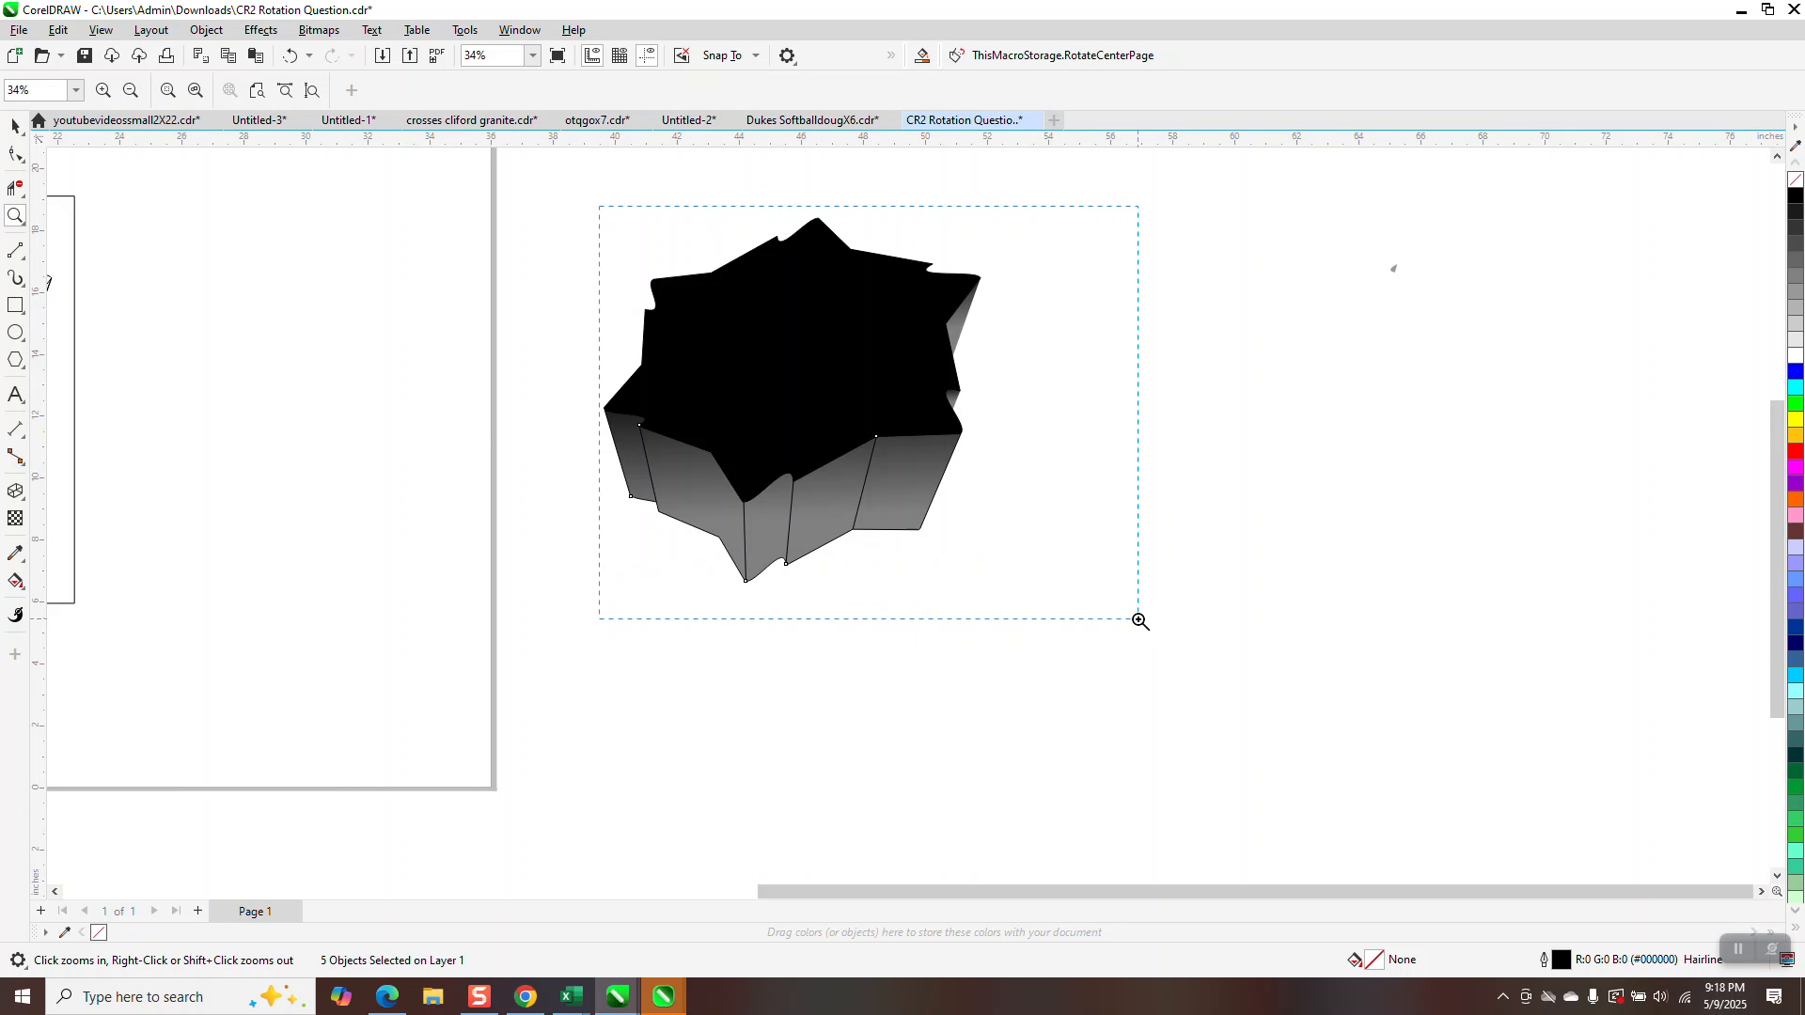
drag(1139, 620, 1139, 621)
scroll(1051, 509, down, 1)
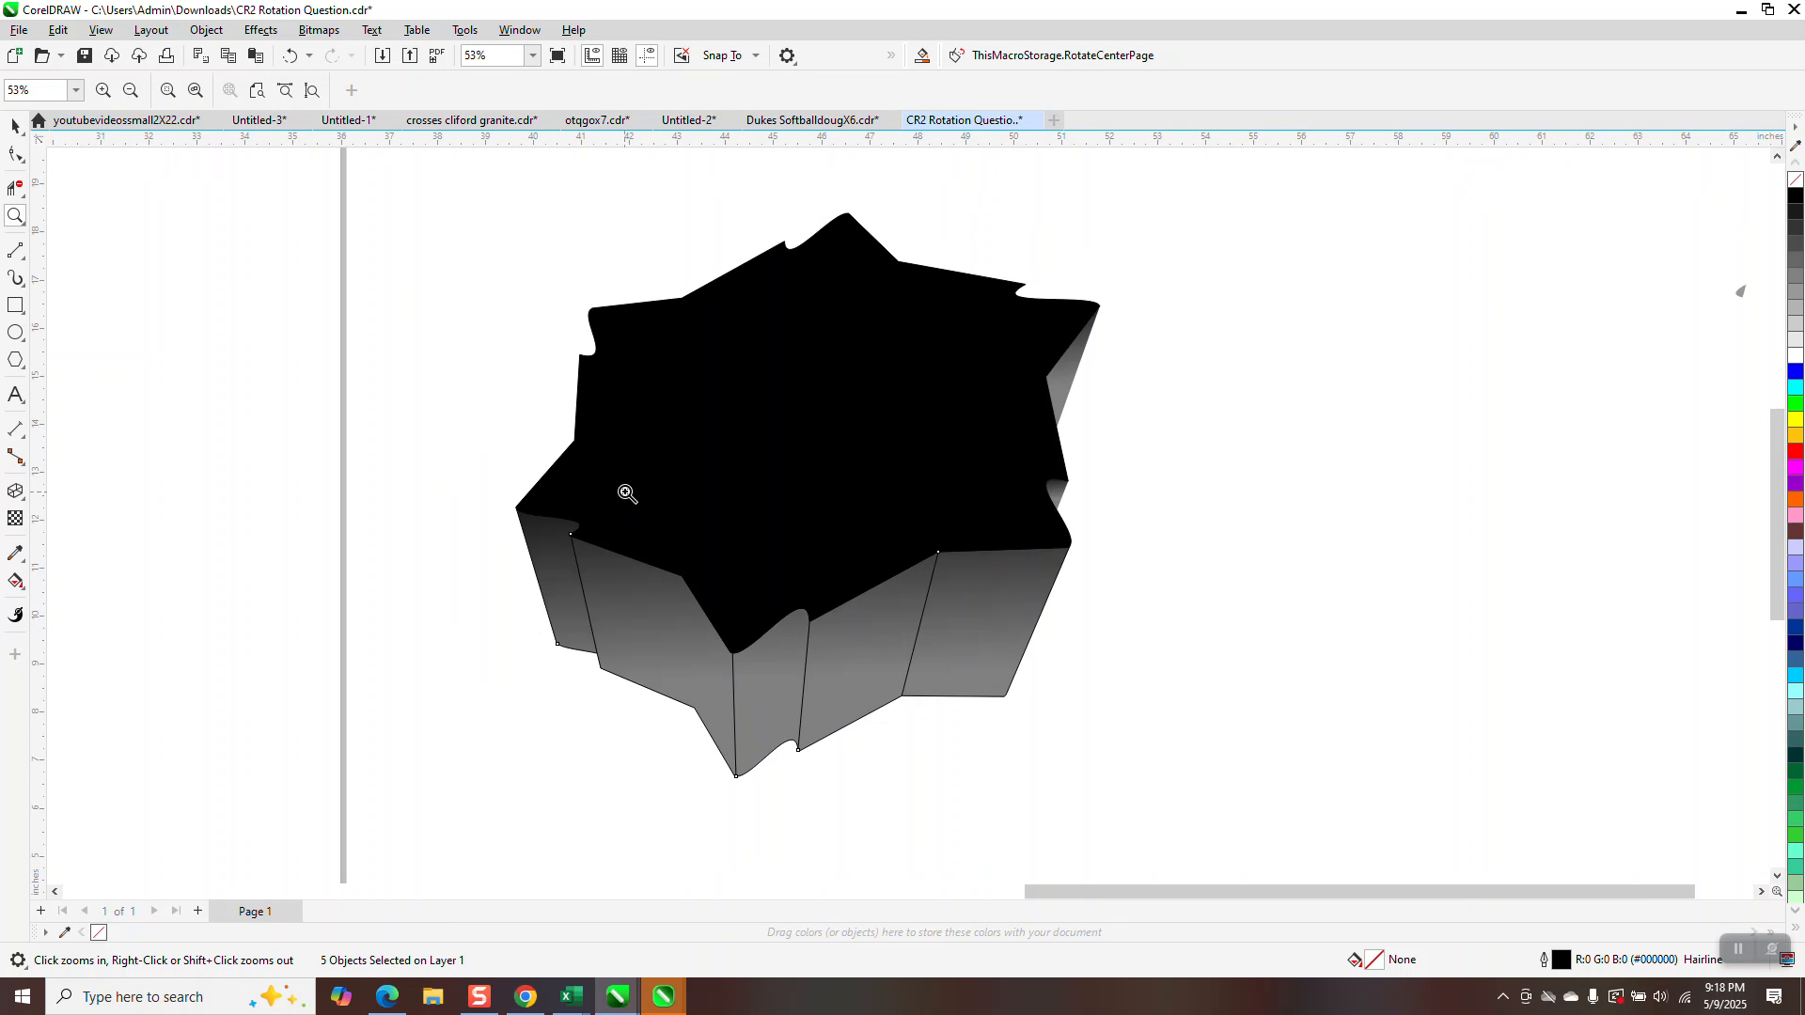
click(15, 305)
mouse_move(468, 184)
mouse_down()
mouse_move(604, 645)
mouse_move(1146, 800)
mouse_up()
click(1797, 422)
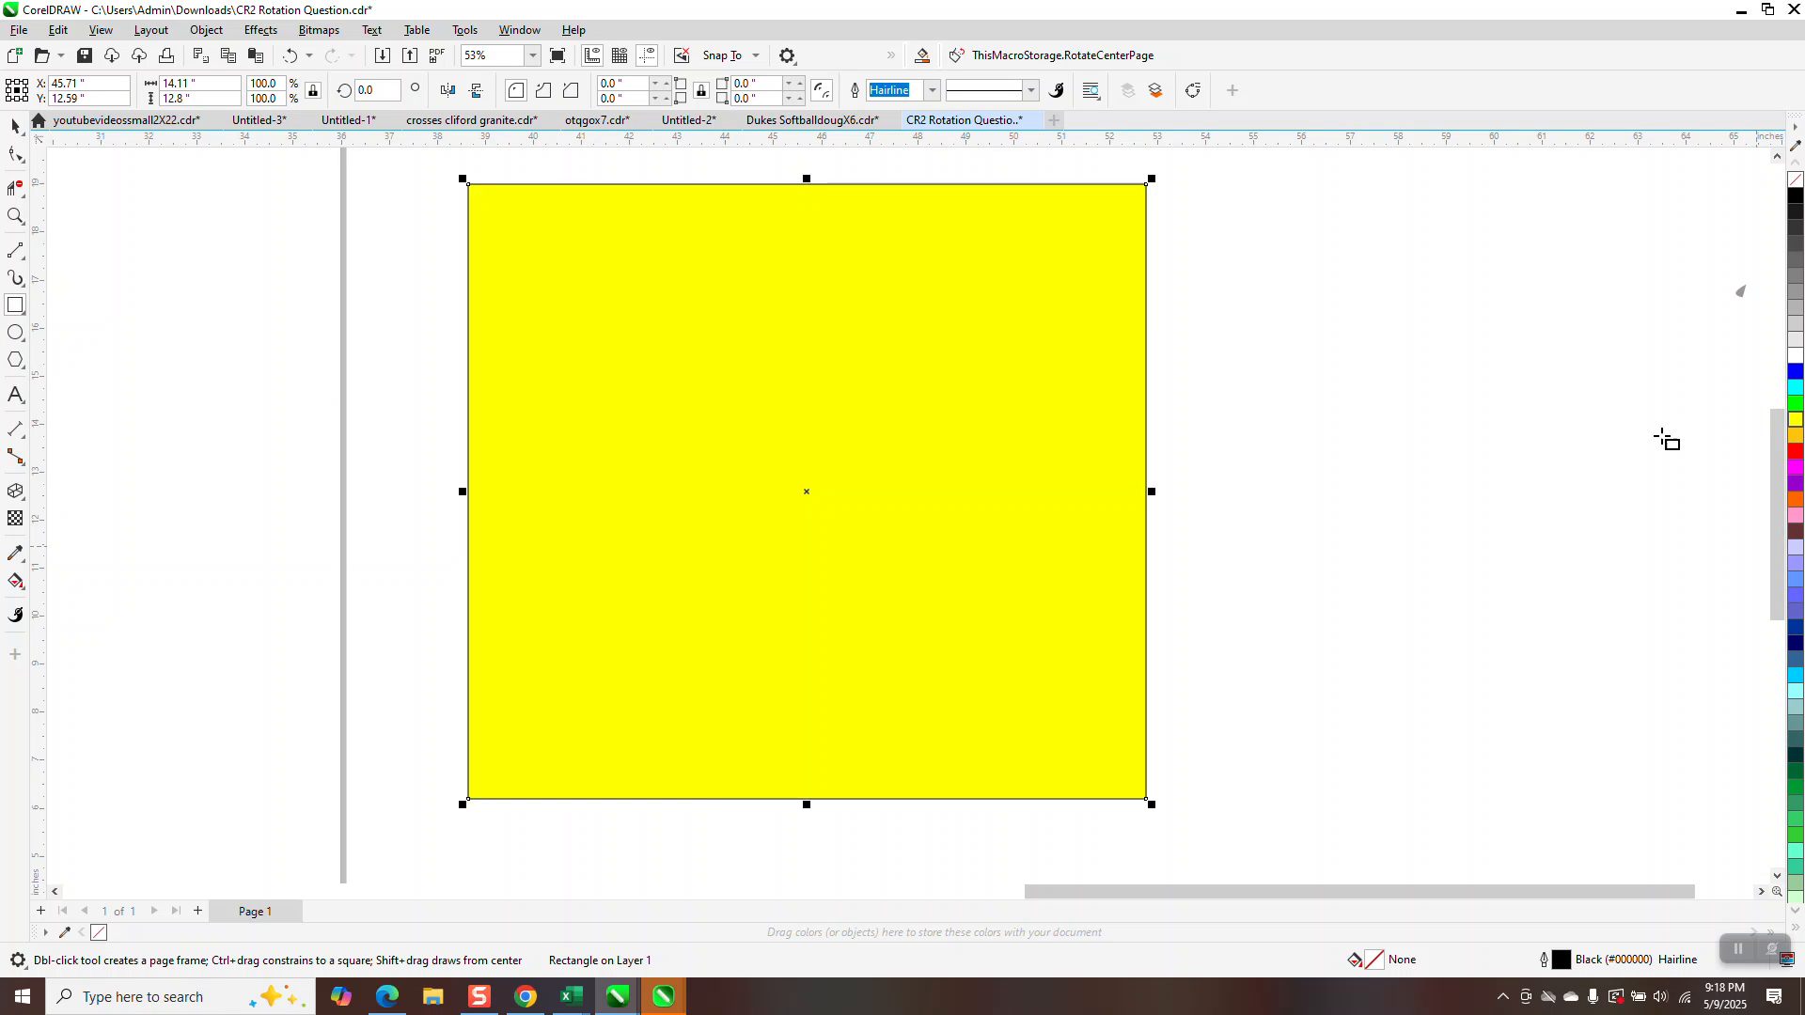
Step: Send the yellow rectangle to the back of the page, behind the black-faced 3D shape
click(206, 30)
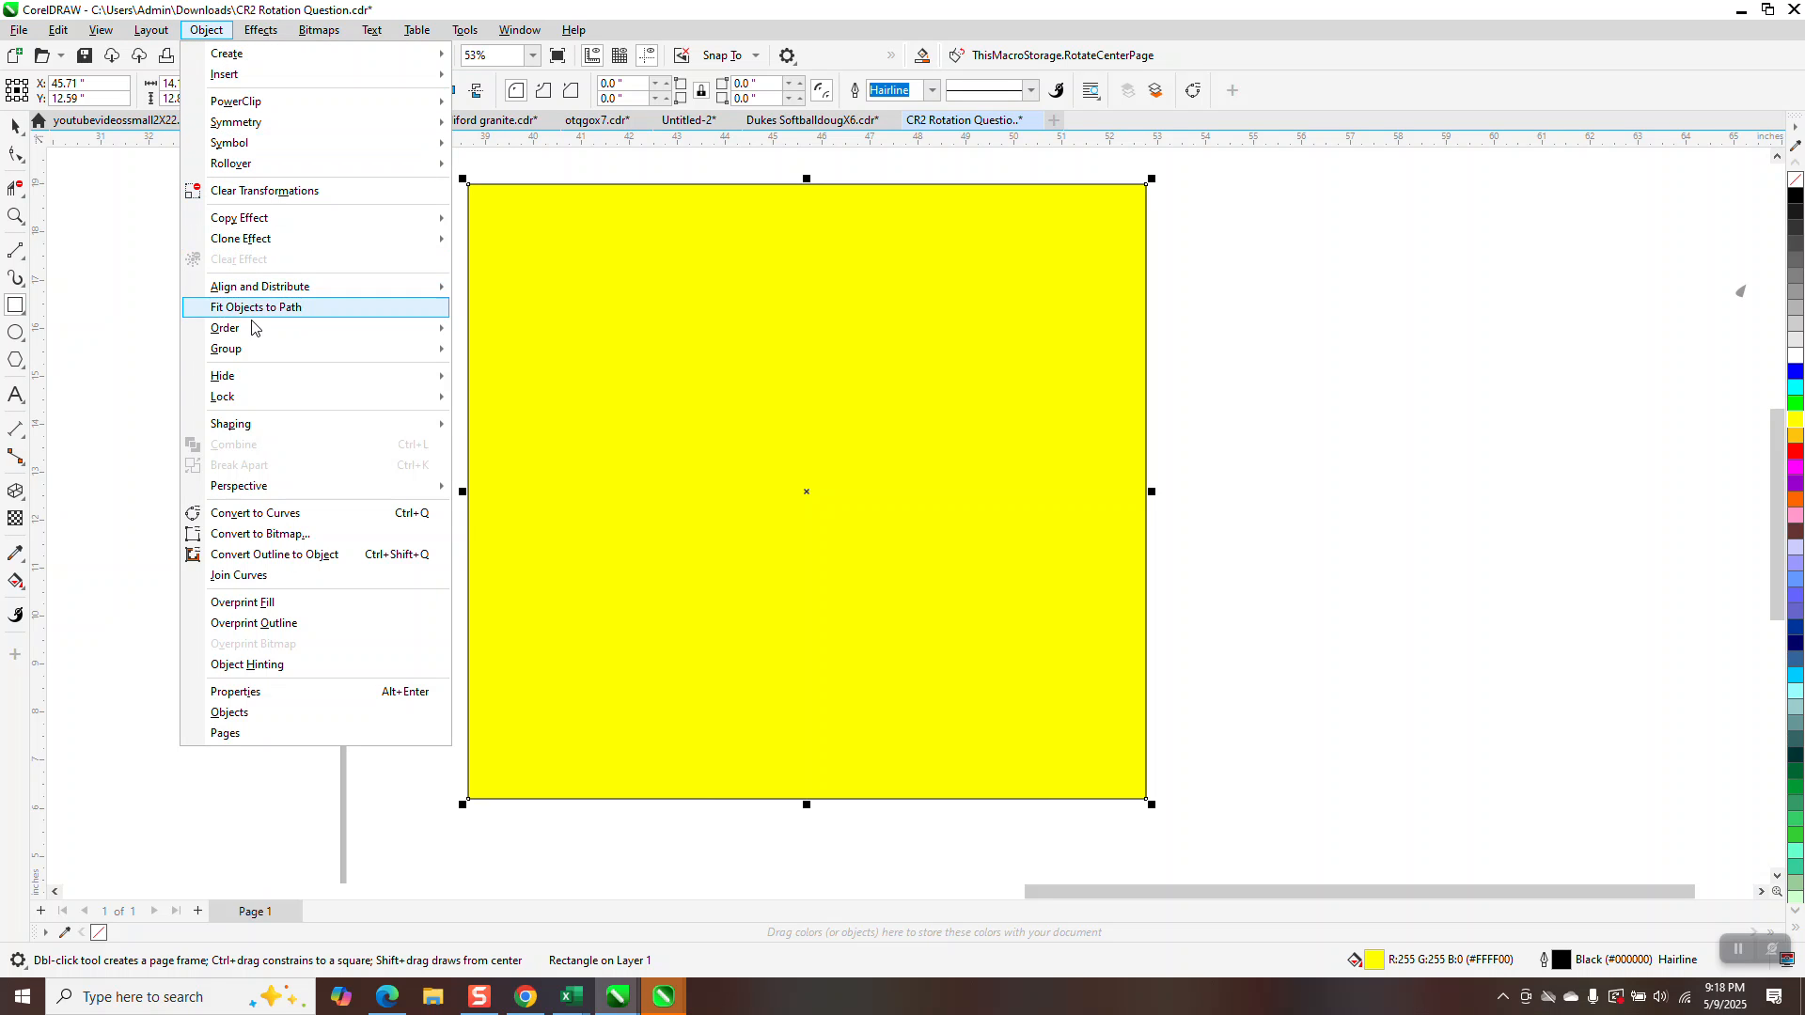
mouse_move(253, 329)
click(494, 353)
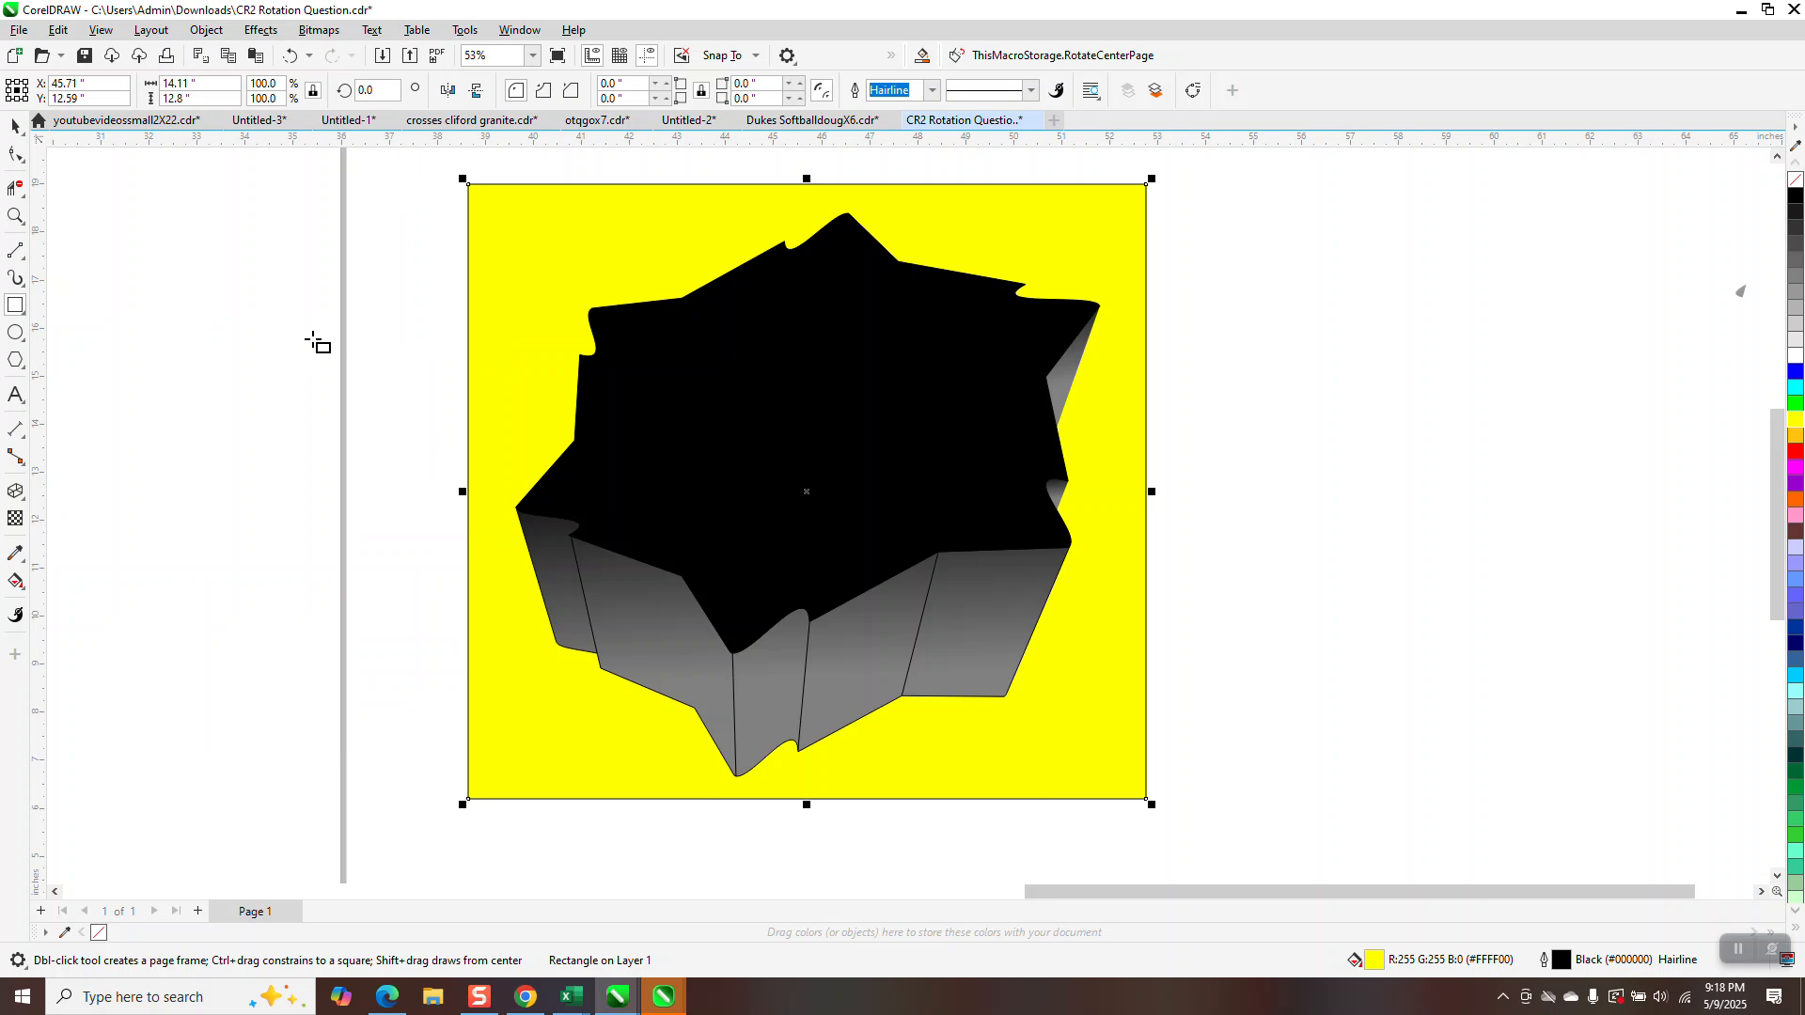